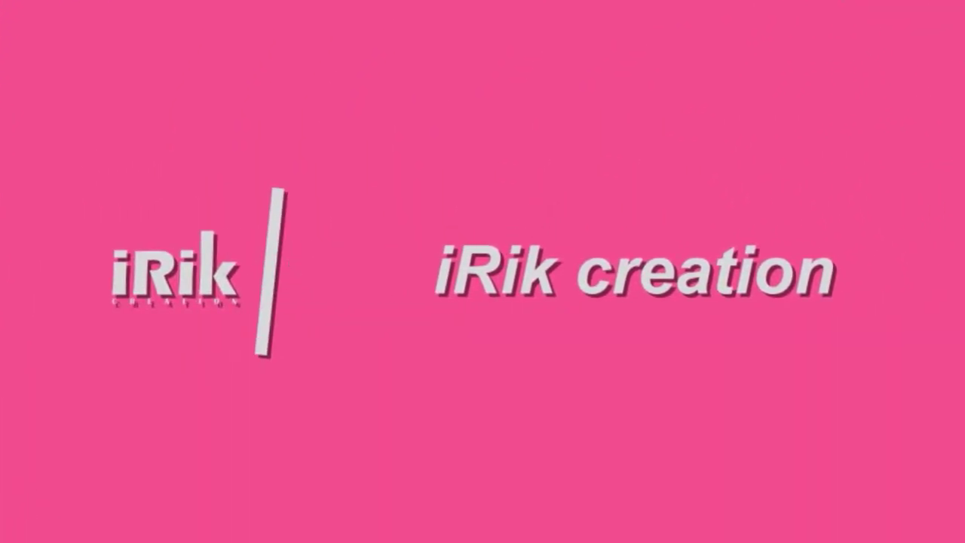
# Create a new project from the Cart 2 fbx model at 4096 document resolution
pyautogui.click(346, 533)
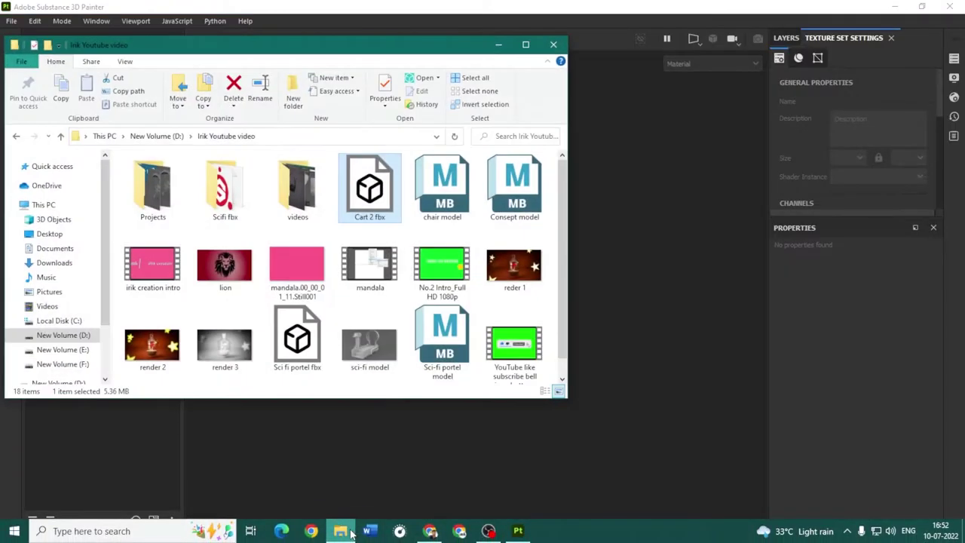
pyautogui.moveTo(369, 189); pyautogui.dragTo(693, 250)
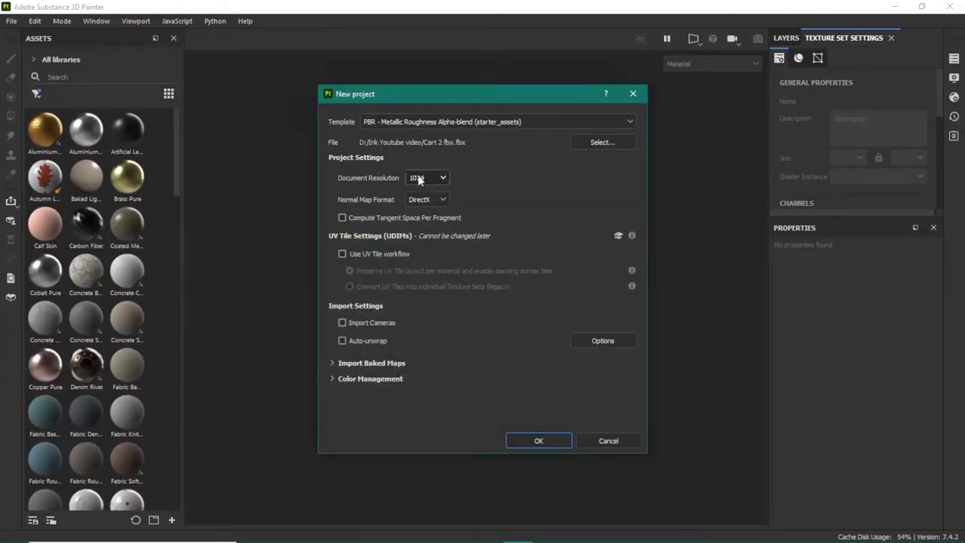
pyautogui.click(419, 179)
pyautogui.click(433, 250)
pyautogui.click(559, 441)
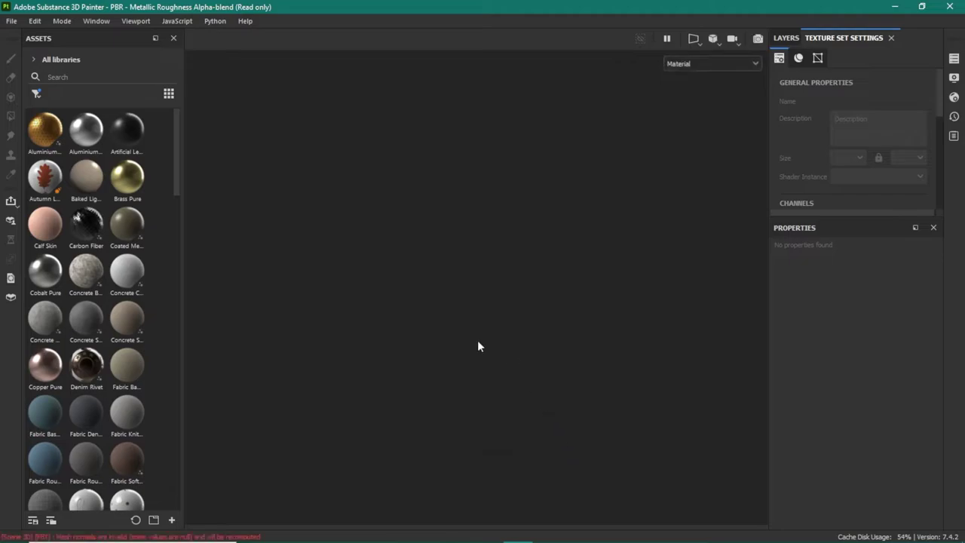
pyautogui.scroll(-3)
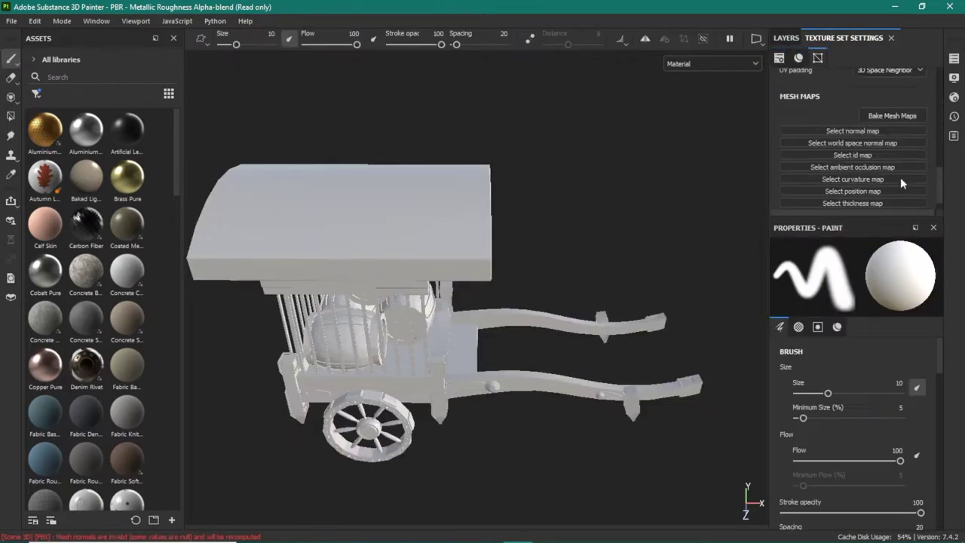
# Bake the cart's mesh maps at 4096 output size with Subsampling 8x8 antialiasing
pyautogui.click(892, 115)
pyautogui.click(489, 110)
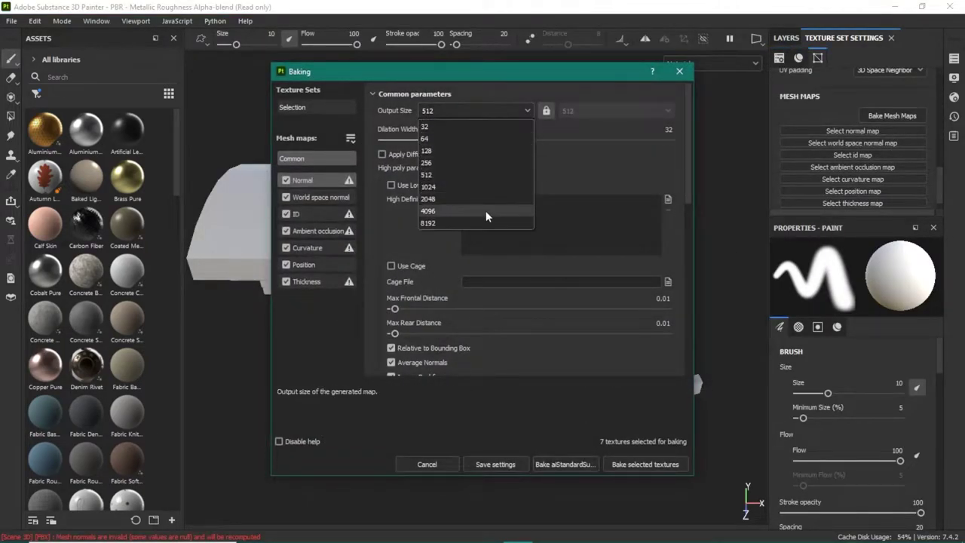
pyautogui.click(486, 210)
pyautogui.scroll(-3)
pyautogui.click(517, 214)
pyautogui.click(513, 251)
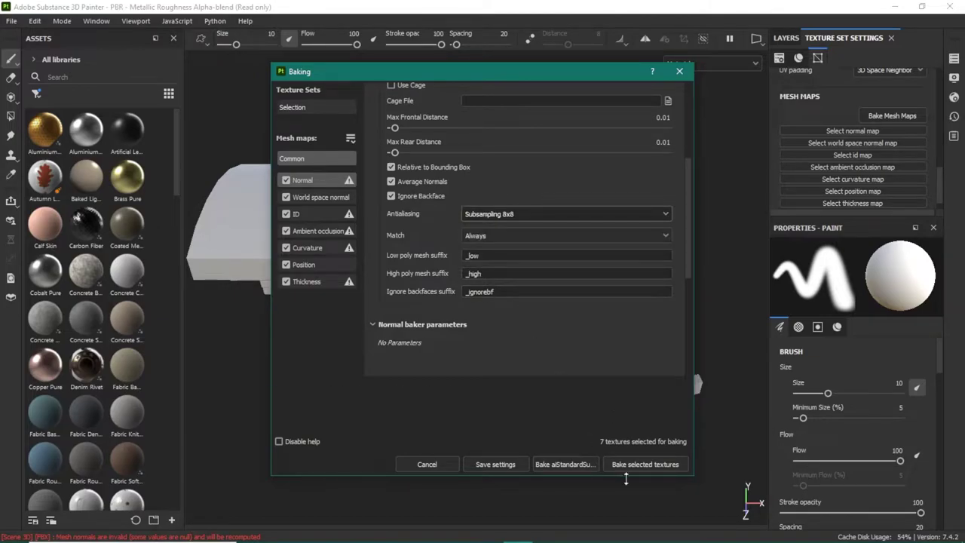
pyautogui.click(643, 465)
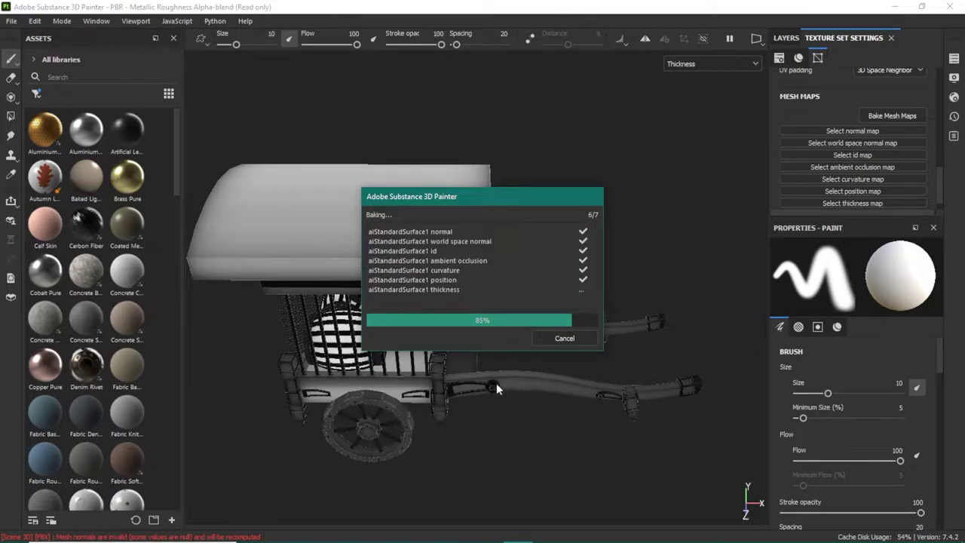
# Dismiss the bake progress, then orbit and zoom around the cart to inspect the baked shading
pyautogui.click(568, 341)
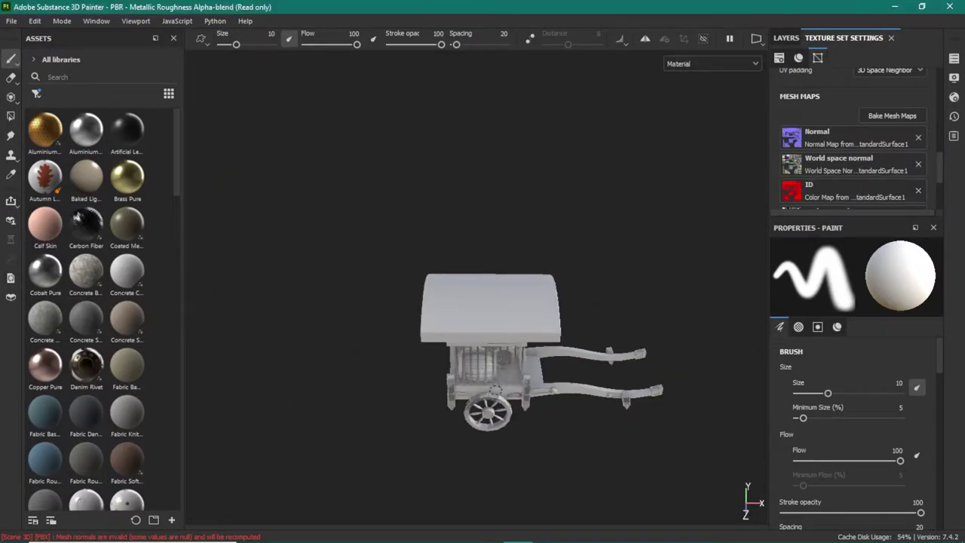
pyautogui.moveTo(710, 398); pyautogui.dragTo(356, 391)
pyautogui.scroll(3)
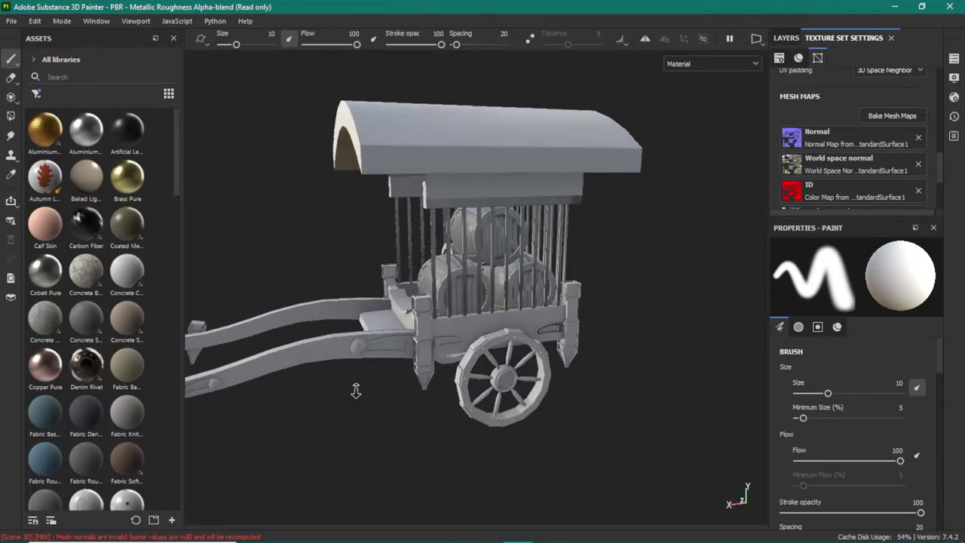
pyautogui.moveTo(356, 390); pyautogui.dragTo(681, 384)
pyautogui.moveTo(680, 384); pyautogui.dragTo(317, 392)
pyautogui.scroll(-3)
pyautogui.scroll(-3)
pyautogui.scroll(3)
pyautogui.moveTo(317, 392); pyautogui.dragTo(366, 390)
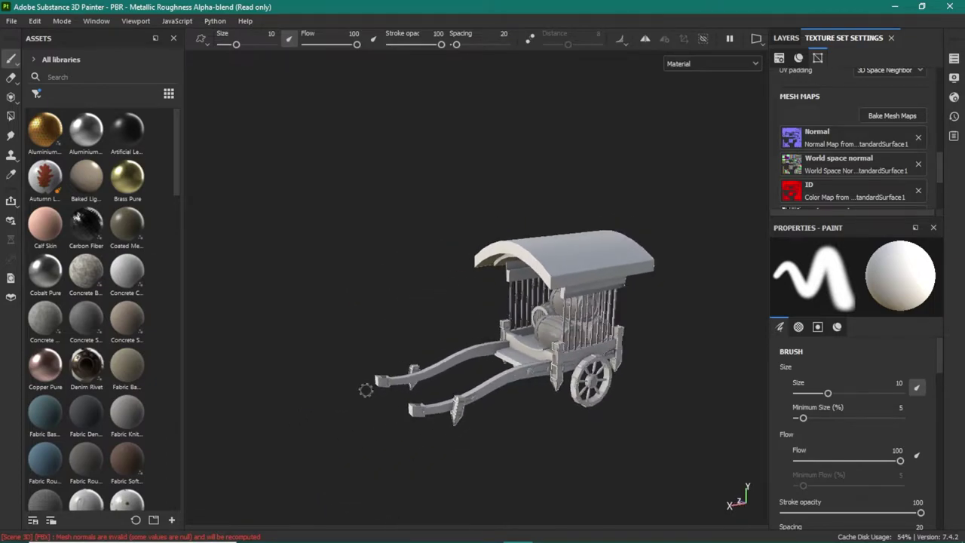
# Reframe the cart and delete the default Layer 1 from the layer stack
pyautogui.moveTo(638, 383); pyautogui.dragTo(541, 336)
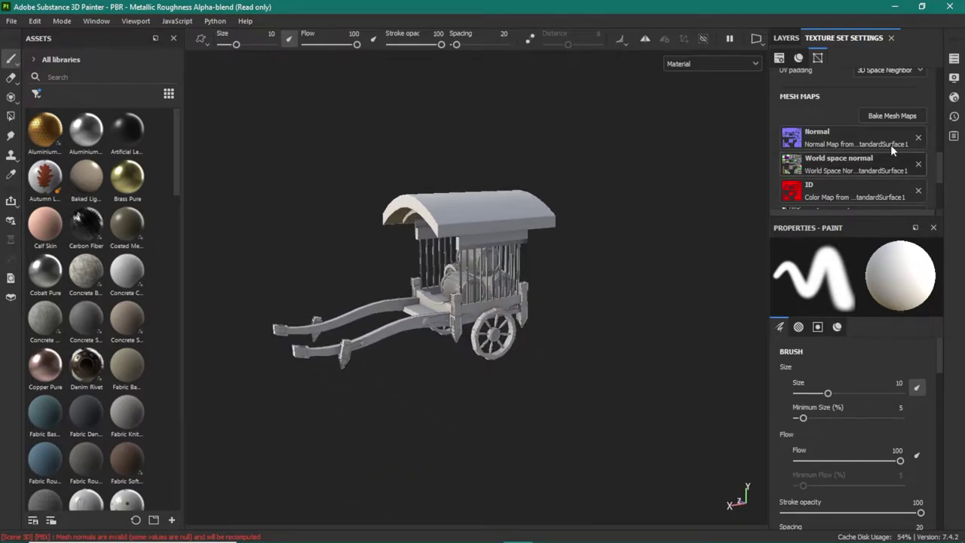
pyautogui.scroll(3)
pyautogui.click(786, 38)
pyautogui.press('Delete')
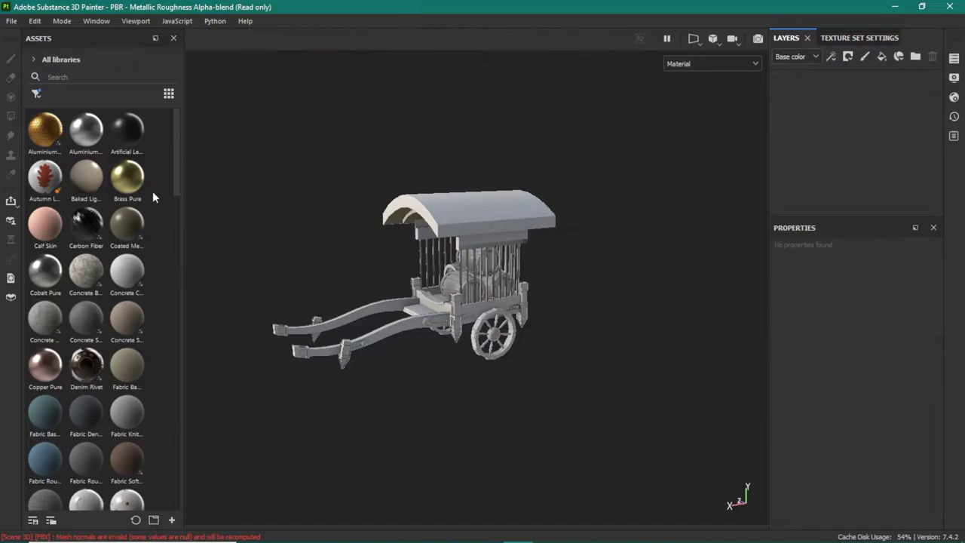
# Apply the Wood Chest Stylized smart material to the whole cart
pyautogui.click(36, 93)
pyautogui.scroll(-3)
pyautogui.scroll(-3)
pyautogui.scroll(-3)
pyautogui.scroll(-3)
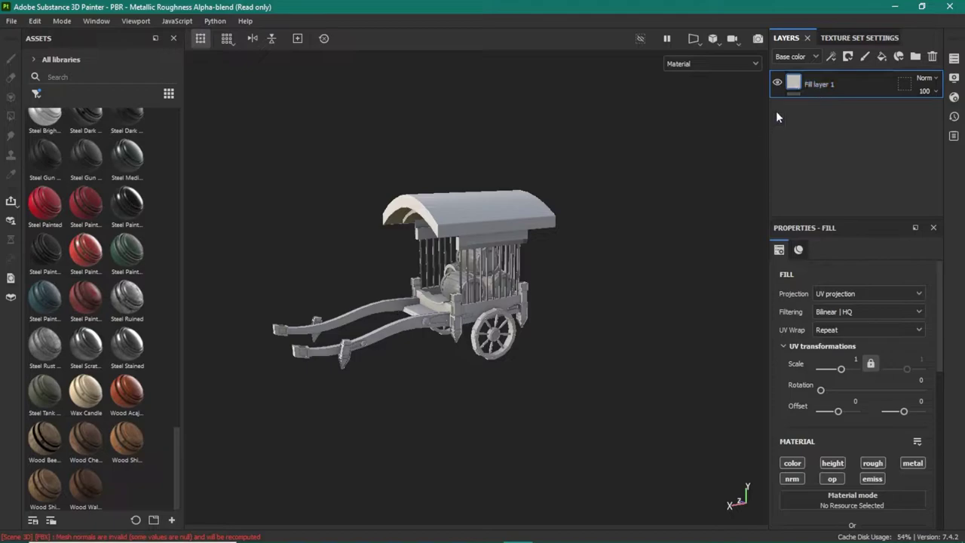
pyautogui.moveTo(127, 439); pyautogui.dragTo(399, 324)
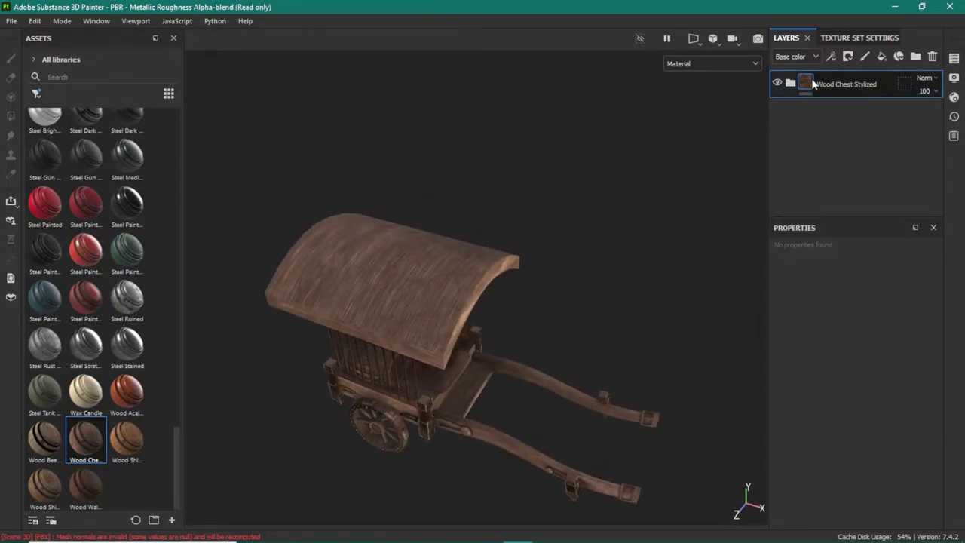
# Expand the Wood Chest Stylized folder, select its Grunge Pass layer and collapse the properties panel
pyautogui.click(789, 82)
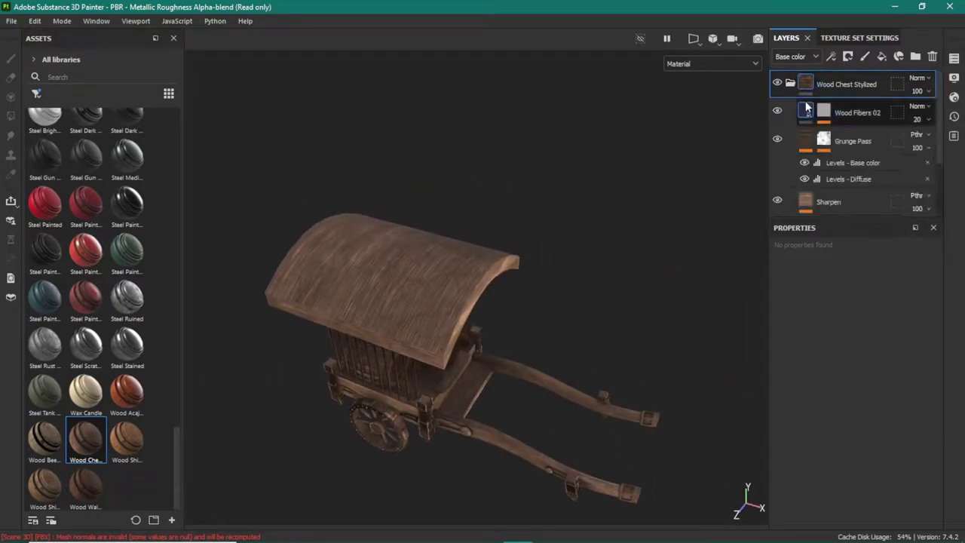
pyautogui.scroll(-3)
pyautogui.click(805, 111)
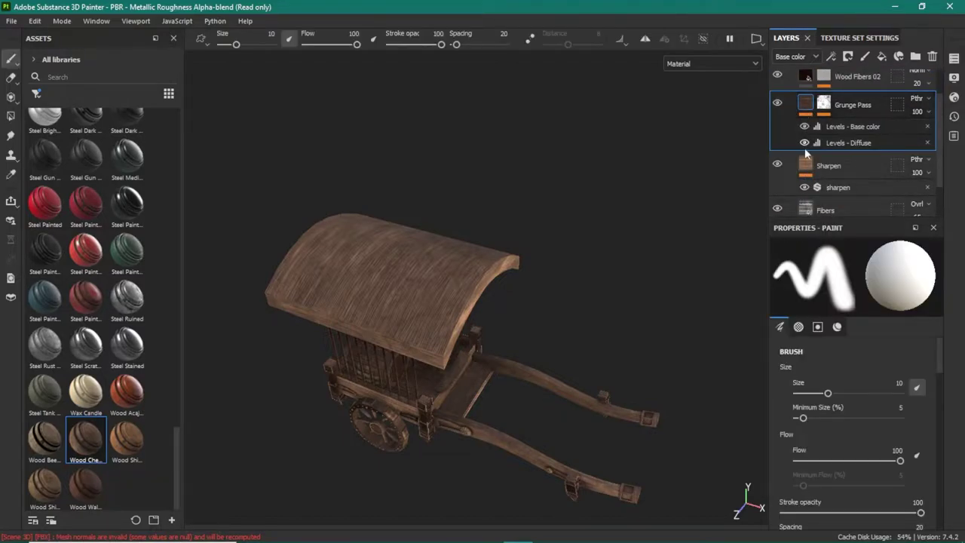
pyautogui.scroll(-3)
pyautogui.scroll(3)
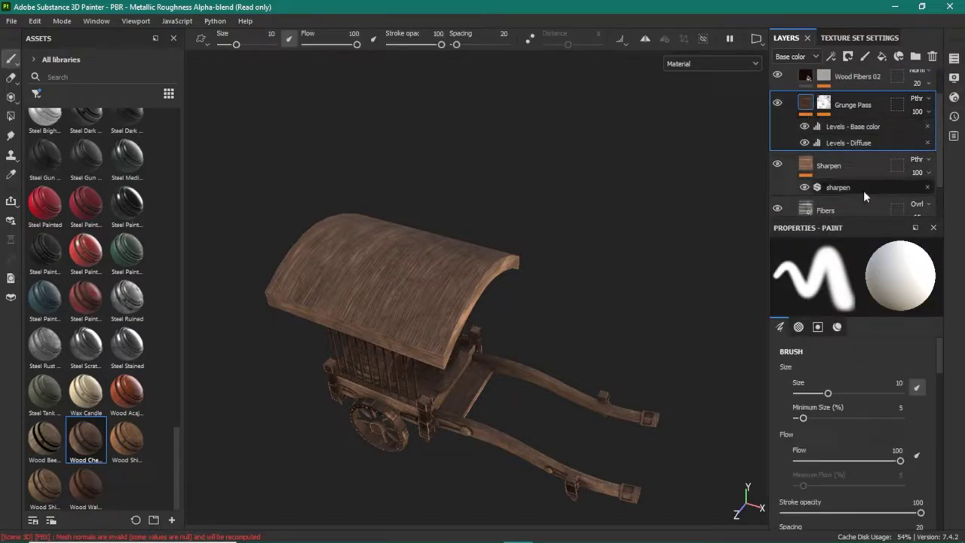
pyautogui.click(915, 228)
# Review the Properties, Texture Set, Display and Shader side panels
pyautogui.click(955, 78)
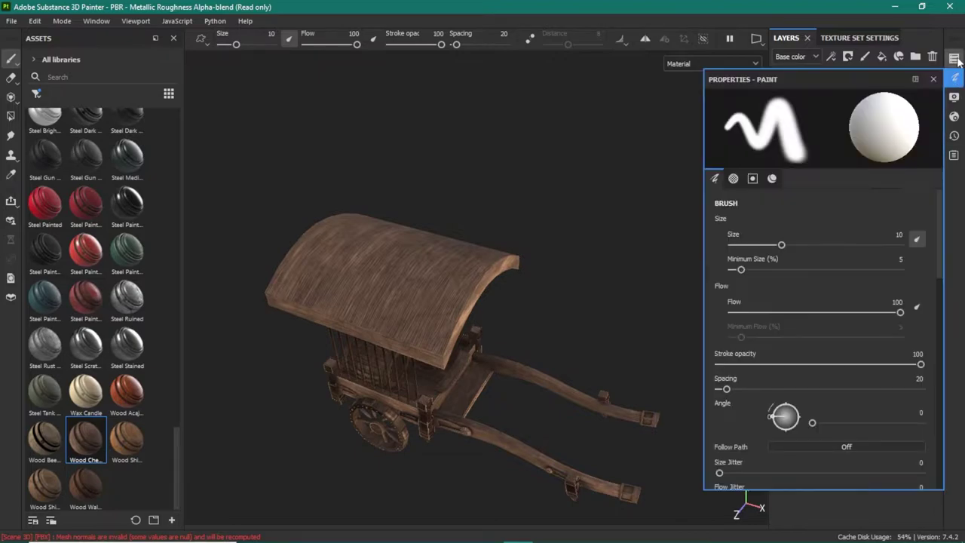
pyautogui.click(955, 58)
pyautogui.click(956, 79)
pyautogui.click(955, 97)
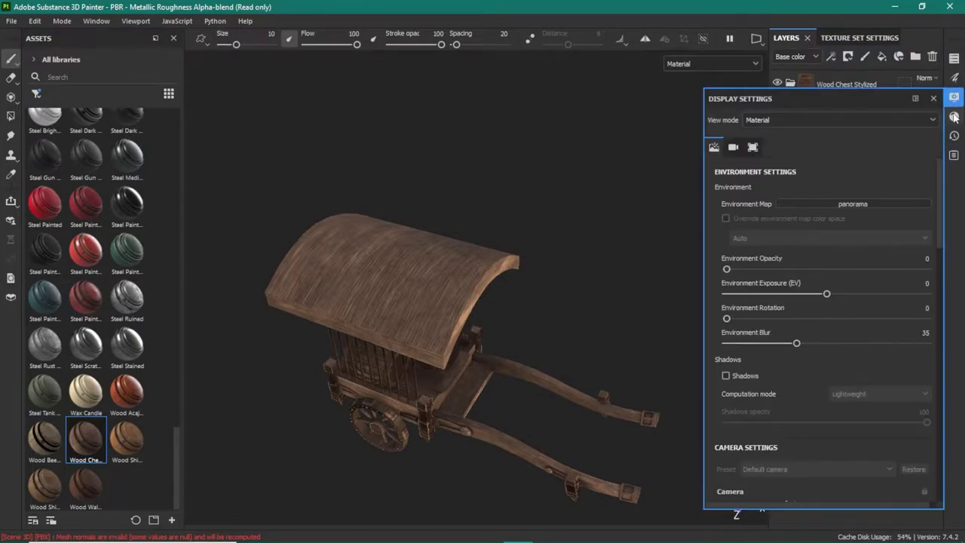
pyautogui.click(955, 117)
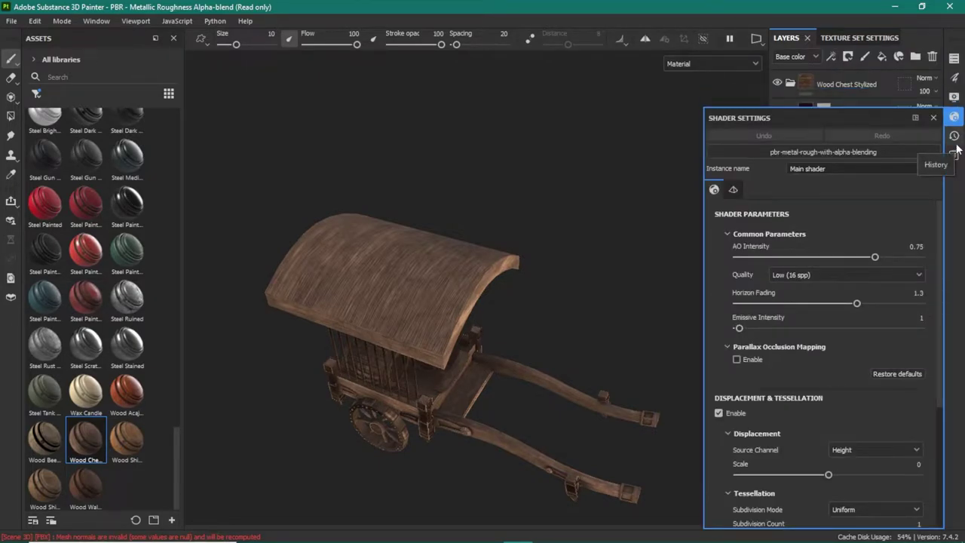
pyautogui.scroll(-3)
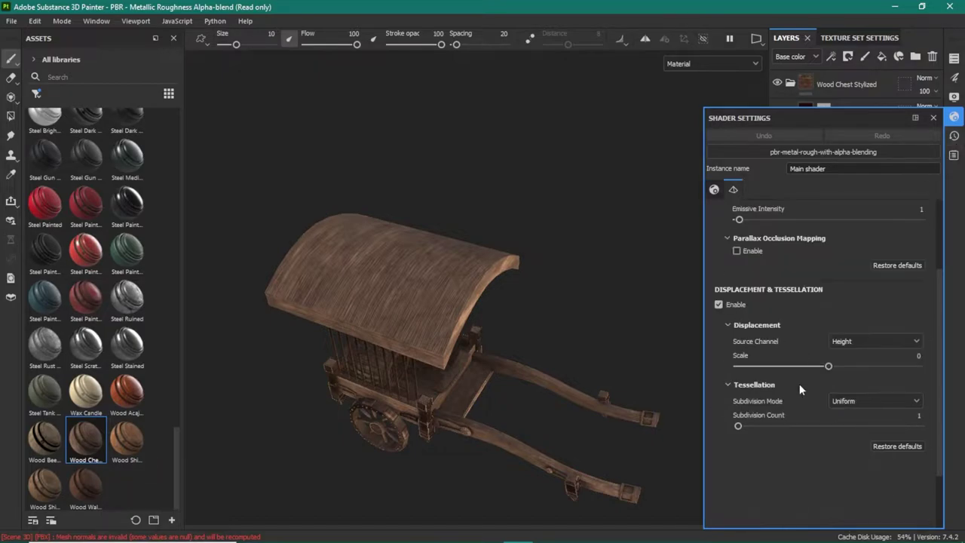
pyautogui.scroll(3)
# Check the History and Log panels, then show Grunge Pass's Dirt mask and select Sharpen
pyautogui.click(955, 136)
pyautogui.click(954, 154)
pyautogui.click(955, 97)
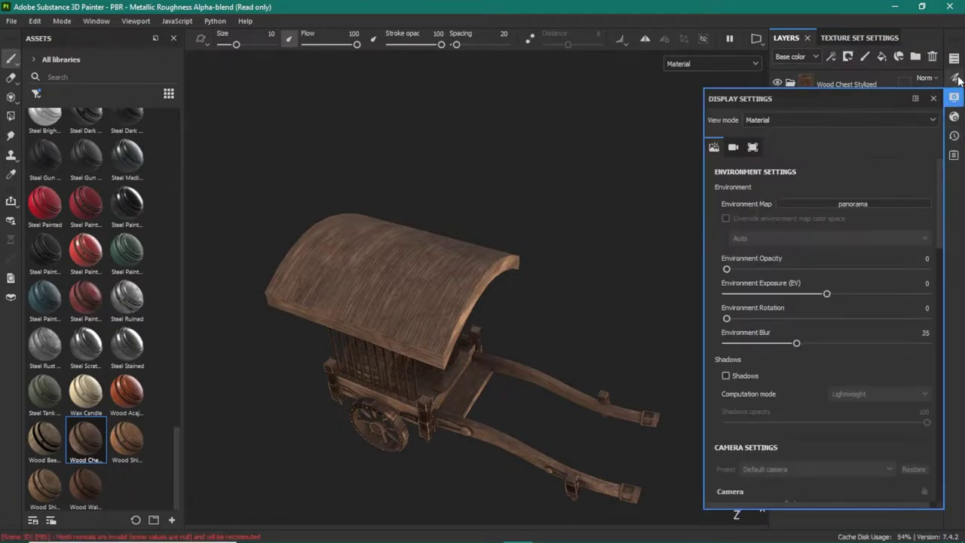
pyautogui.click(955, 78)
pyautogui.click(955, 78)
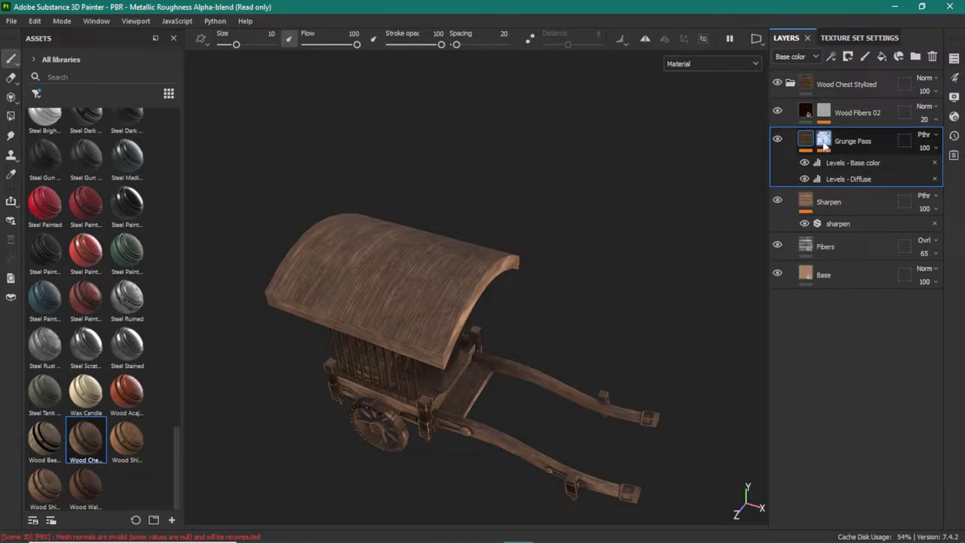
pyautogui.click(823, 143)
pyautogui.click(806, 185)
# Rotate the Fibers layer's texture on the cart through its fill properties
pyautogui.click(805, 230)
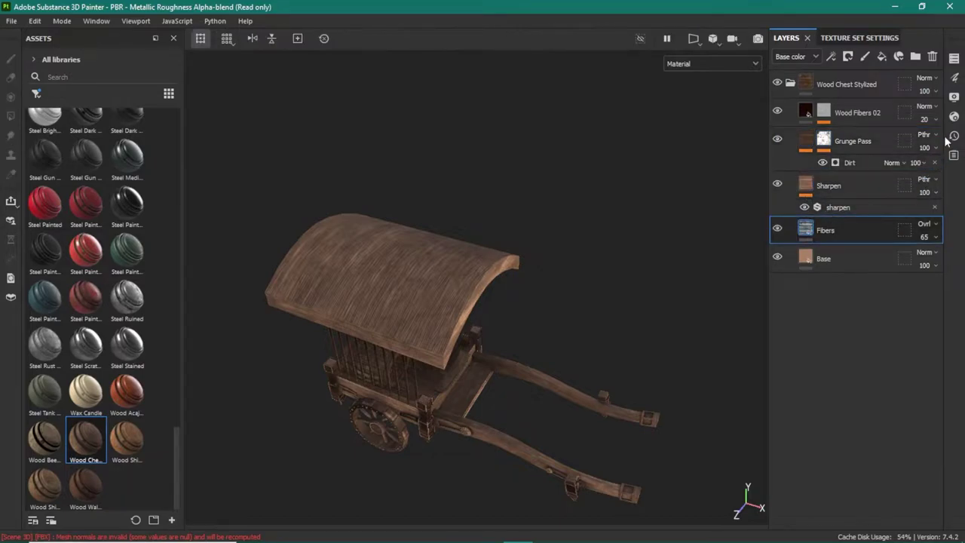
pyautogui.click(954, 82)
pyautogui.moveTo(797, 242); pyautogui.dragTo(839, 256)
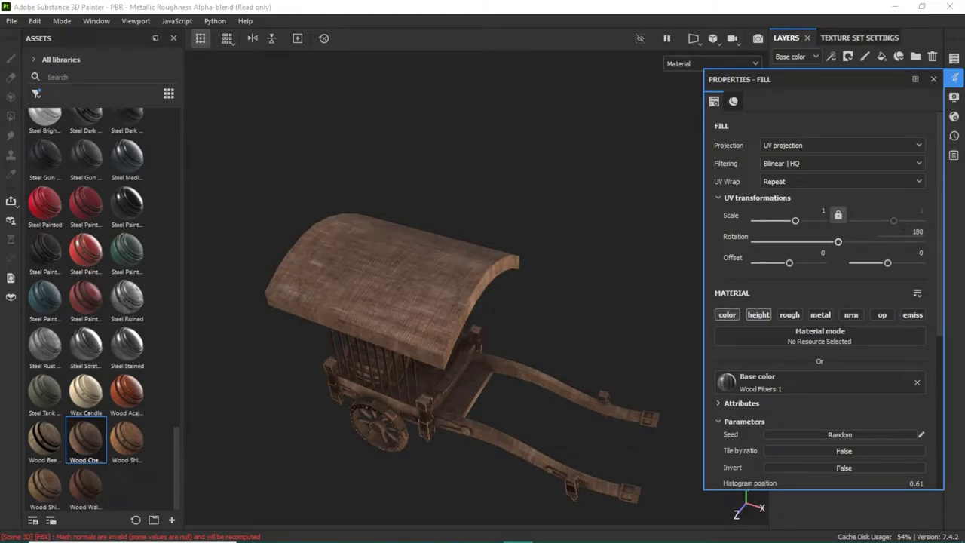
pyautogui.click(934, 78)
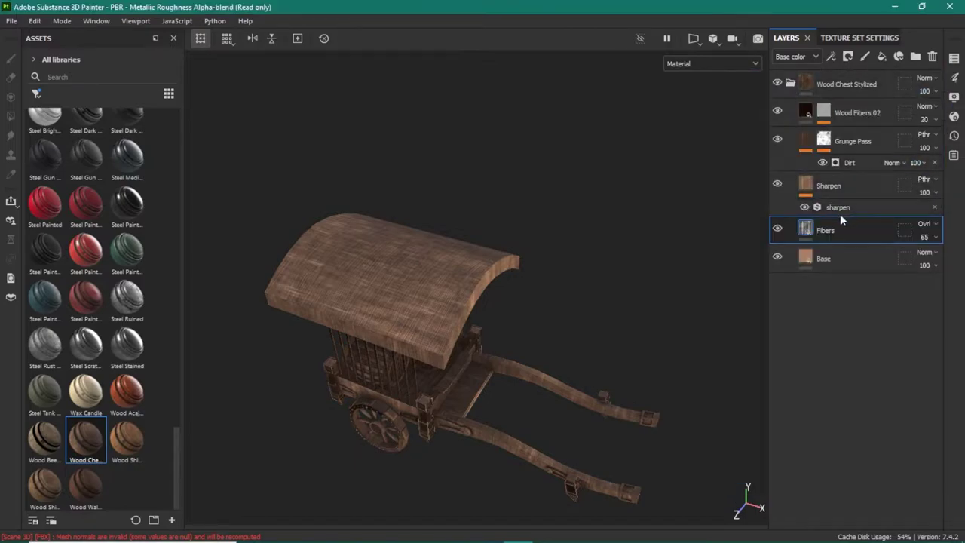
# Look through the Sharpen and Fibers layers and Grunge Pass's Levels and sharpen effects
pyautogui.click(806, 183)
pyautogui.moveTo(954, 79)
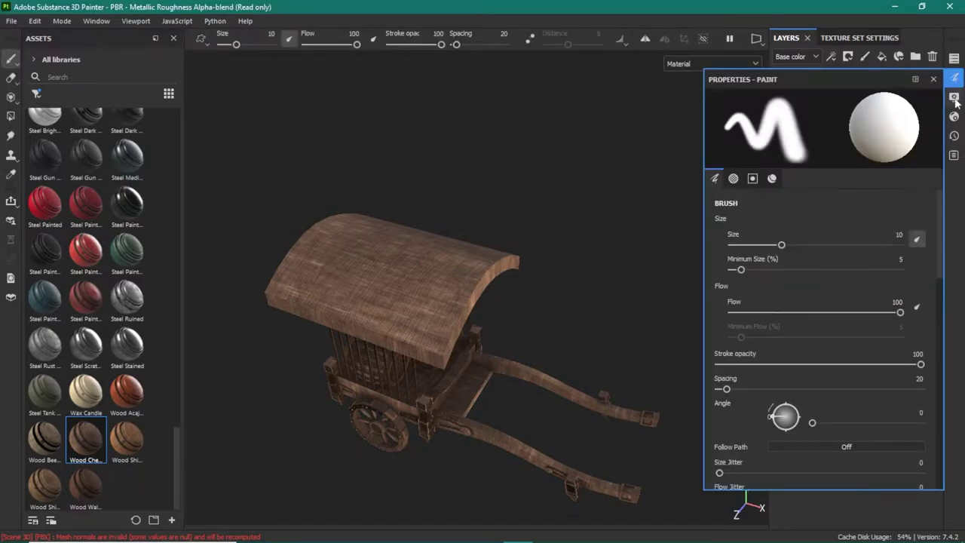
pyautogui.click(935, 78)
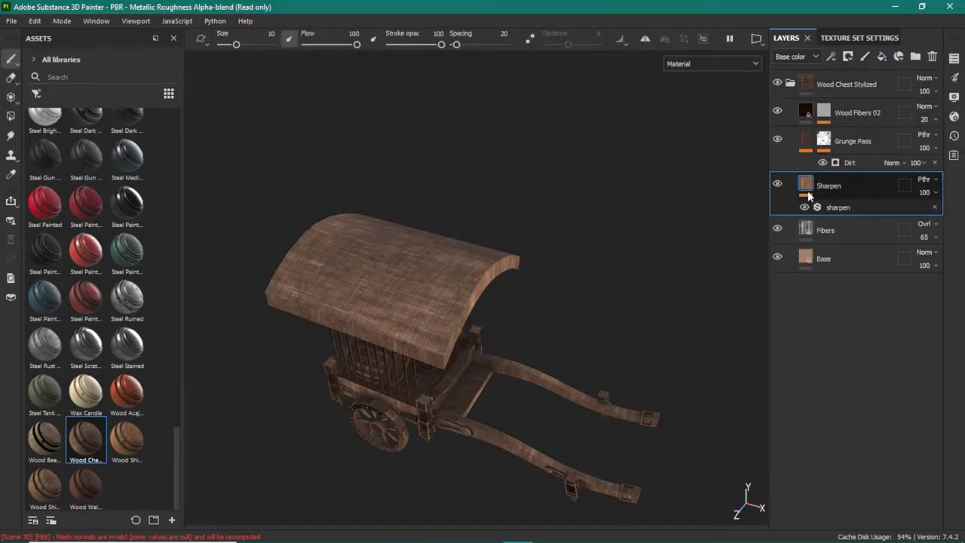
pyautogui.click(829, 230)
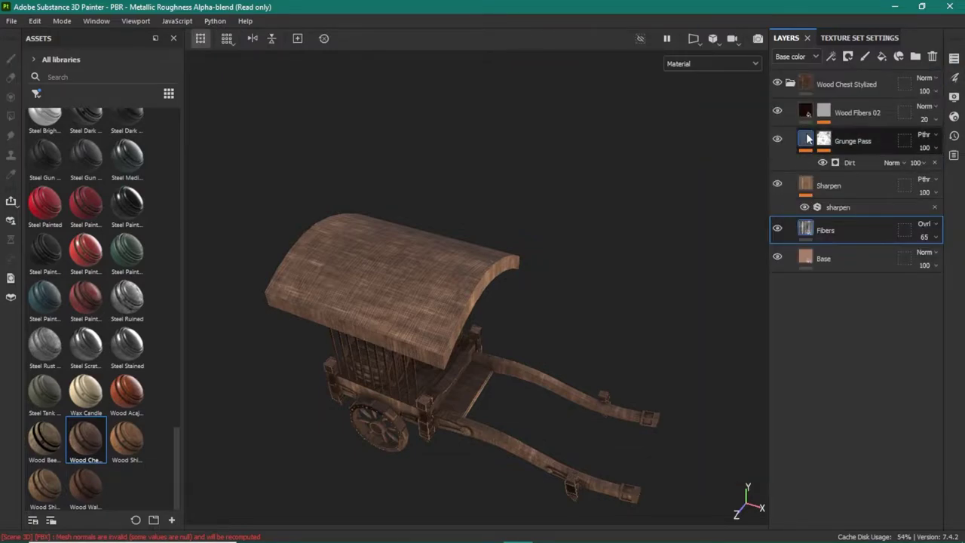
pyautogui.click(808, 138)
pyautogui.click(851, 162)
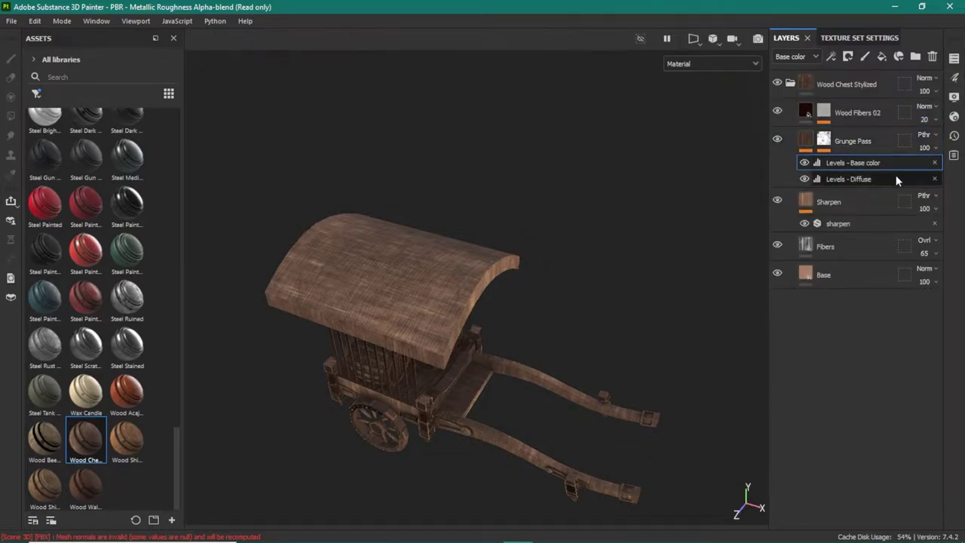
pyautogui.click(849, 222)
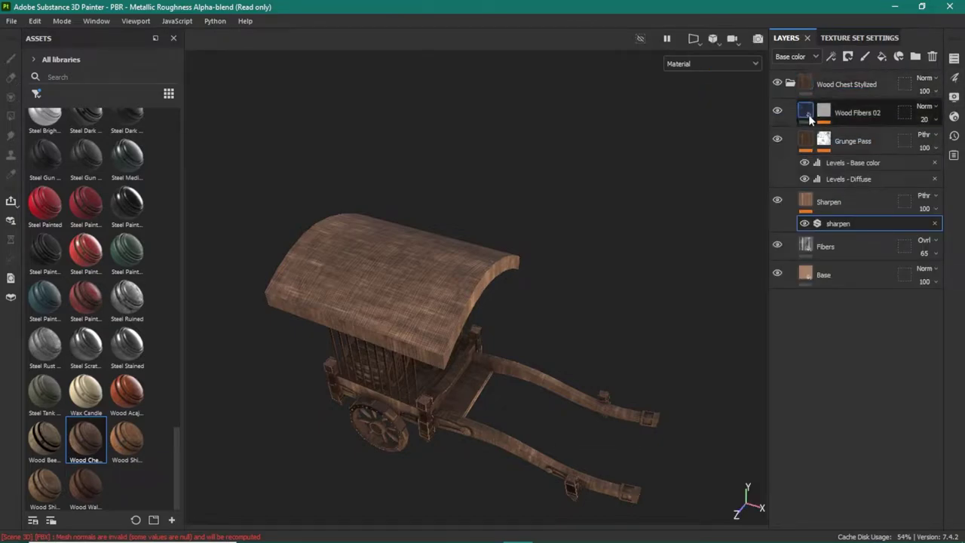
# Set Wood Fibers 02 UV rotation to about 93.28 degrees and collapse the Wood Chest Stylized group
pyautogui.click(808, 114)
pyautogui.moveTo(755, 241); pyautogui.dragTo(805, 246)
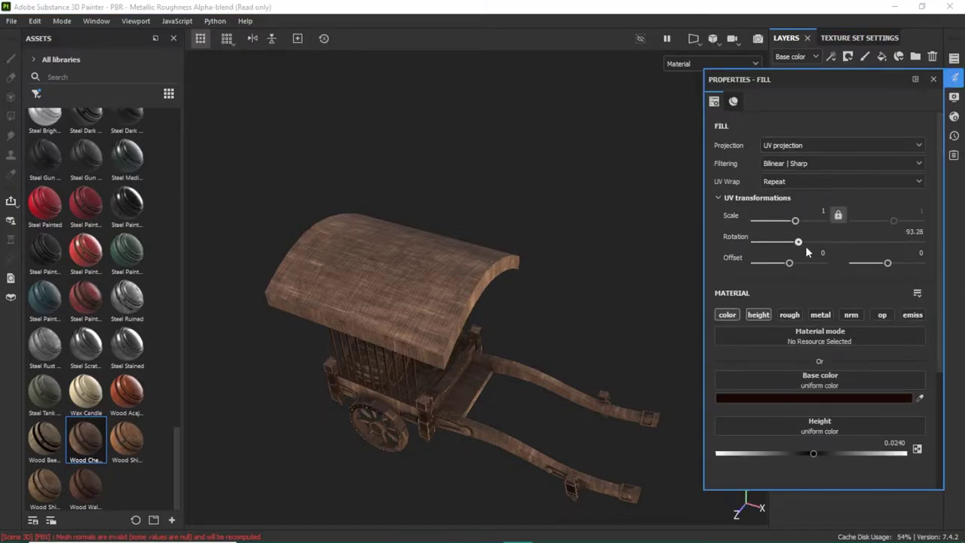
pyautogui.moveTo(527, 230); pyautogui.dragTo(569, 306)
pyautogui.moveTo(569, 306); pyautogui.dragTo(569, 315)
pyautogui.click(789, 82)
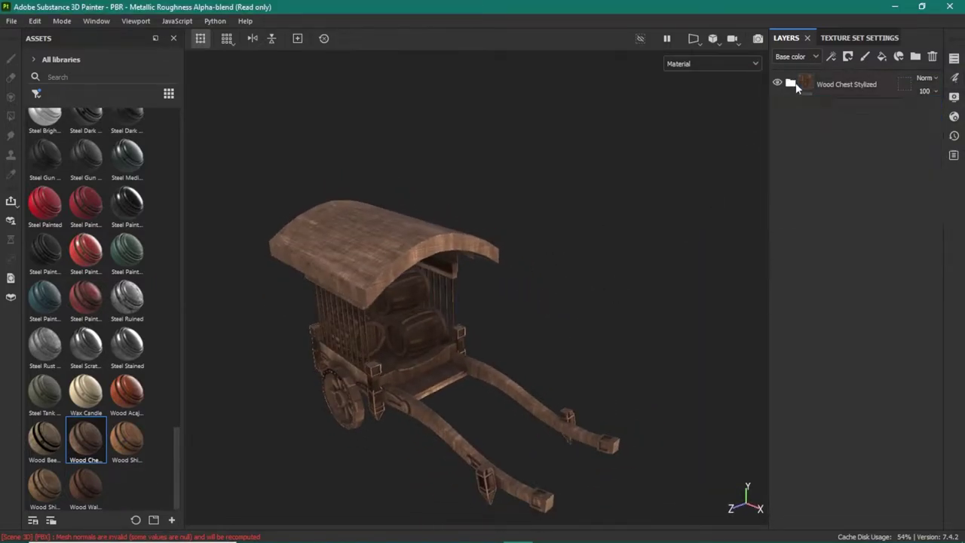
pyautogui.rightClick(831, 75)
# Add a black mask to Wood Chest Stylized and polygon-fill the roof to reveal the wood
pyautogui.click(847, 106)
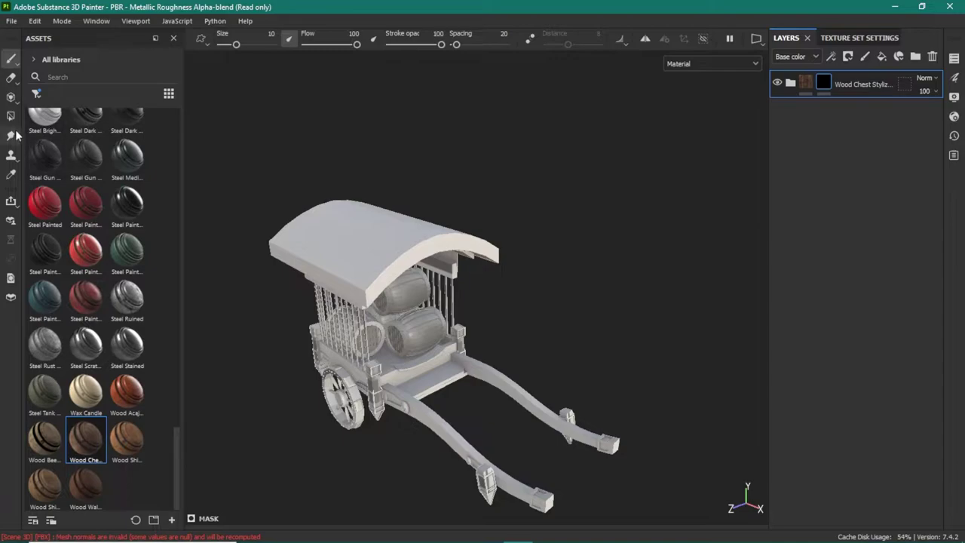
pyautogui.click(16, 101)
pyautogui.click(11, 115)
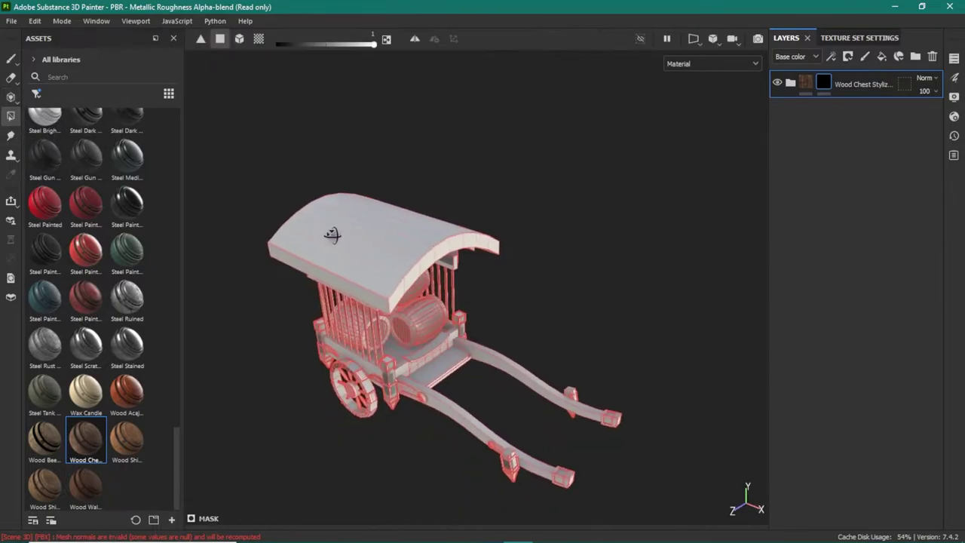
pyautogui.click(411, 221)
# Apply the Wood Walnut smart material to the cart as a new layer
pyautogui.moveTo(414, 226); pyautogui.dragTo(559, 259)
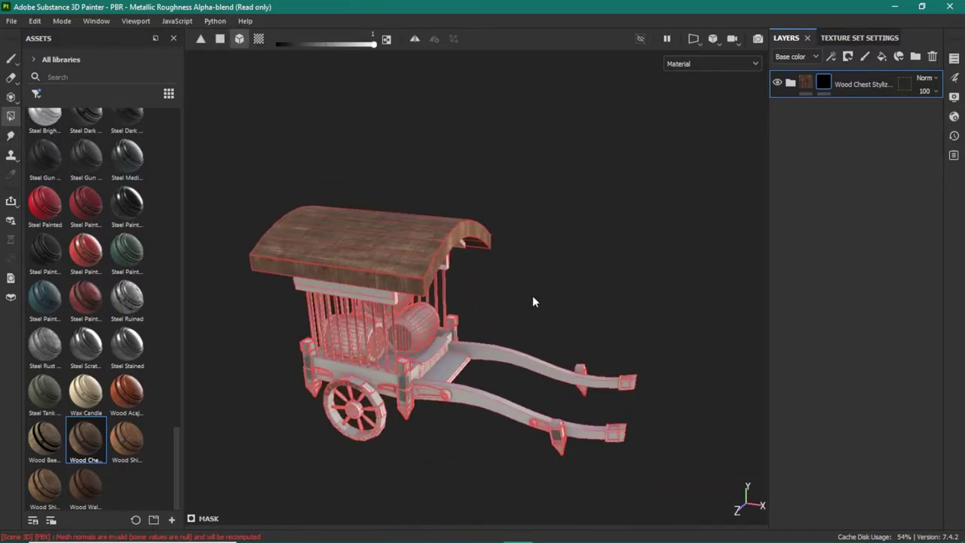
pyautogui.moveTo(596, 327); pyautogui.dragTo(497, 311)
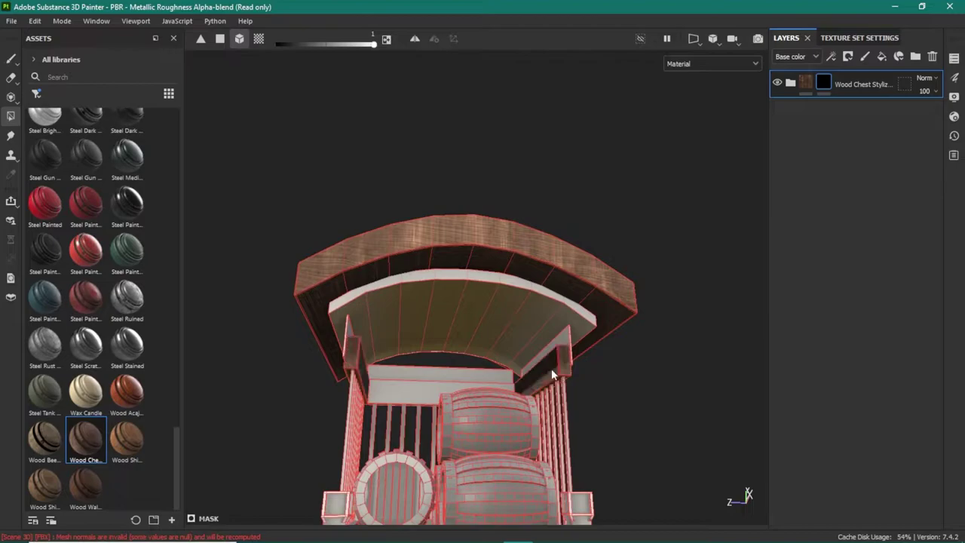
pyautogui.moveTo(559, 381); pyautogui.dragTo(545, 379)
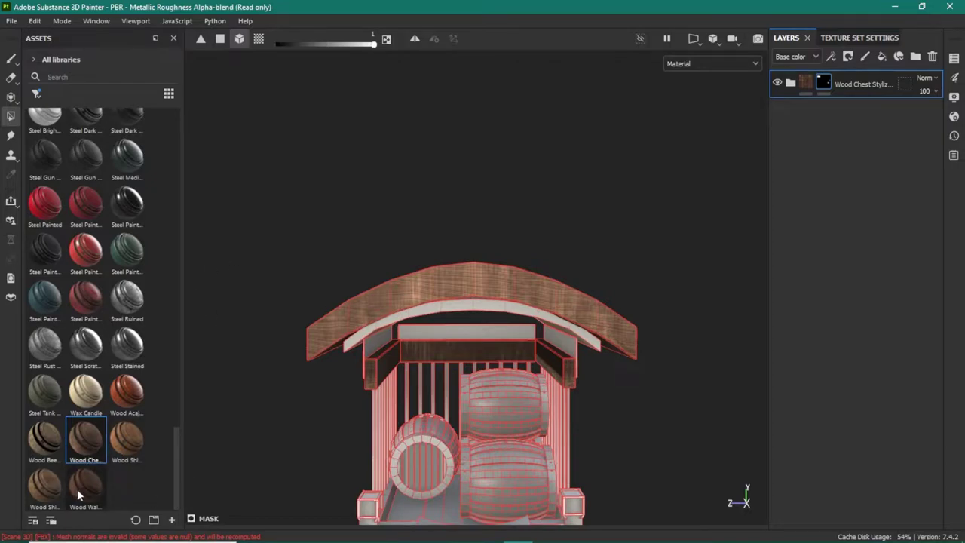
pyautogui.moveTo(78, 487); pyautogui.dragTo(441, 310)
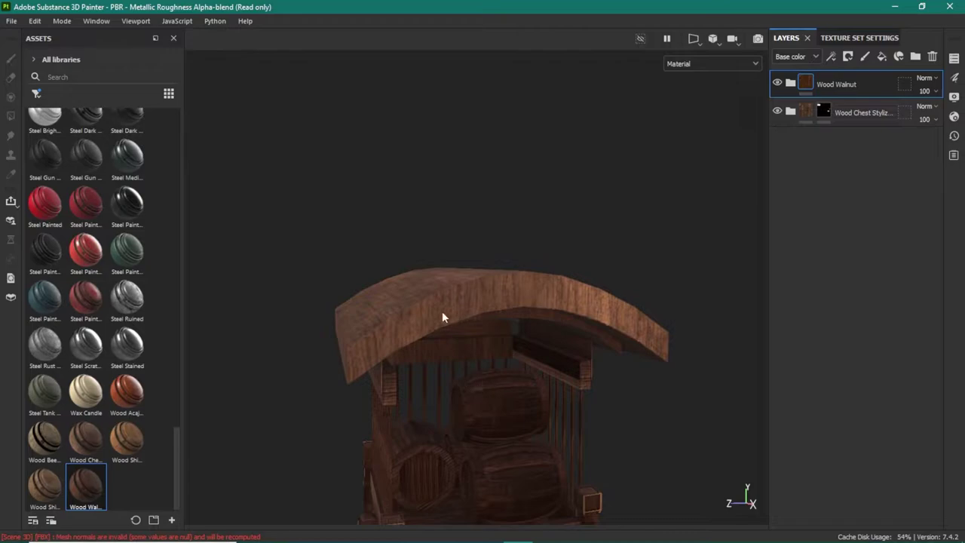
# Add a black mask to Wood Walnut and polygon-fill the frame, shafts and roof beams
pyautogui.rightClick(824, 90)
pyautogui.click(842, 79)
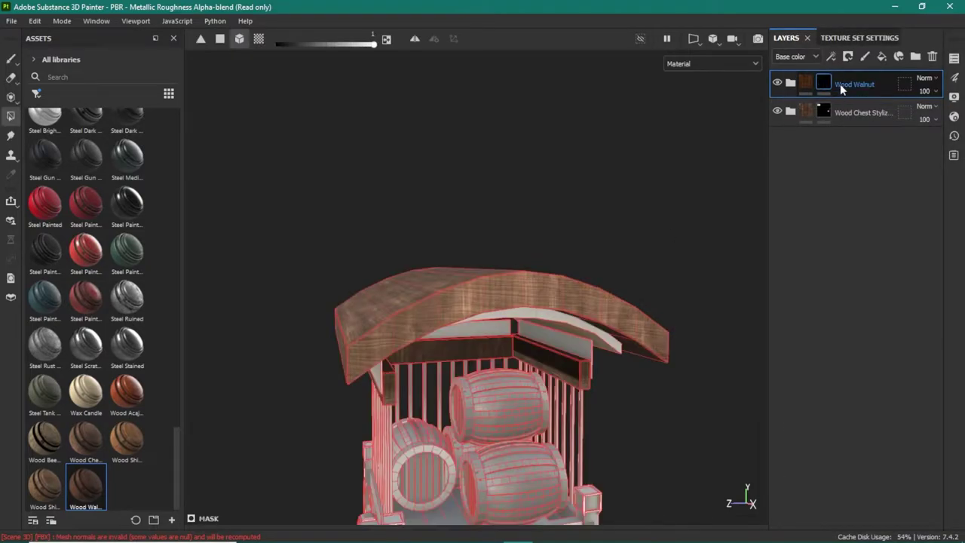
pyautogui.moveTo(504, 285); pyautogui.dragTo(544, 324)
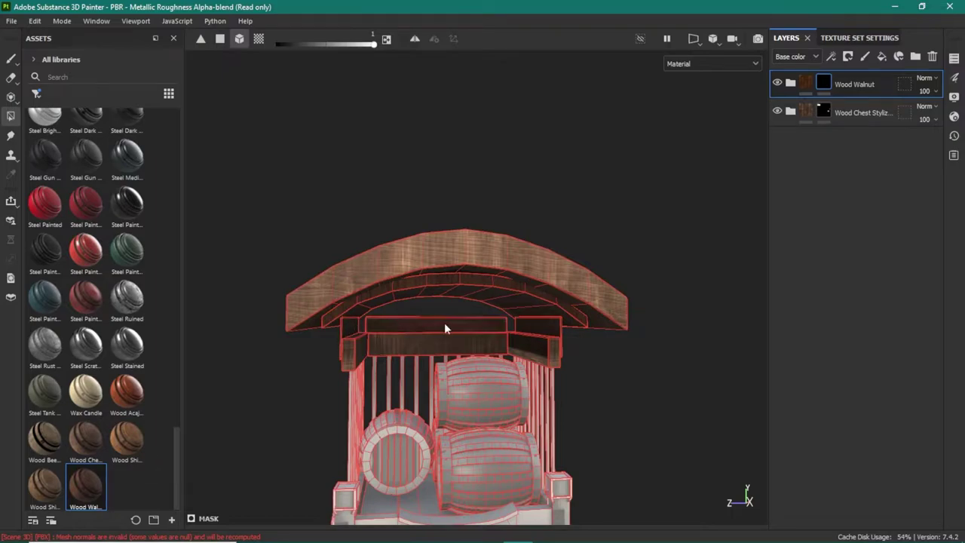
pyautogui.moveTo(445, 326); pyautogui.dragTo(498, 336)
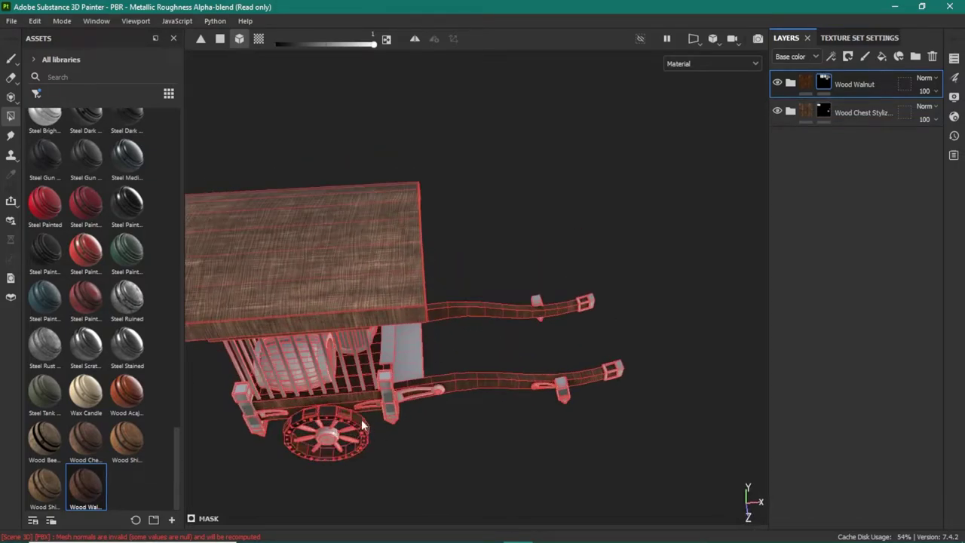
pyautogui.moveTo(359, 431); pyautogui.dragTo(382, 498)
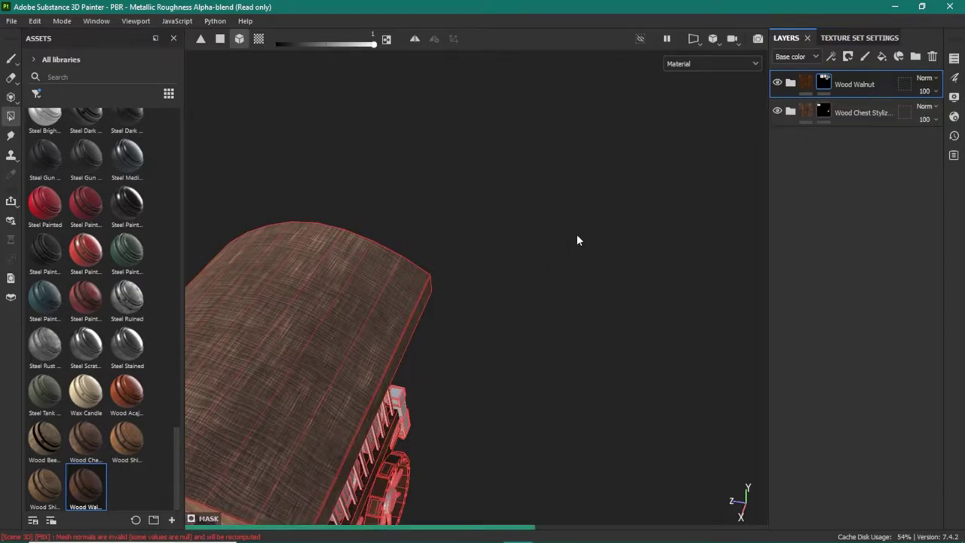
pyautogui.moveTo(576, 238); pyautogui.dragTo(542, 210)
pyautogui.moveTo(501, 256); pyautogui.dragTo(411, 368)
pyautogui.moveTo(126, 391)
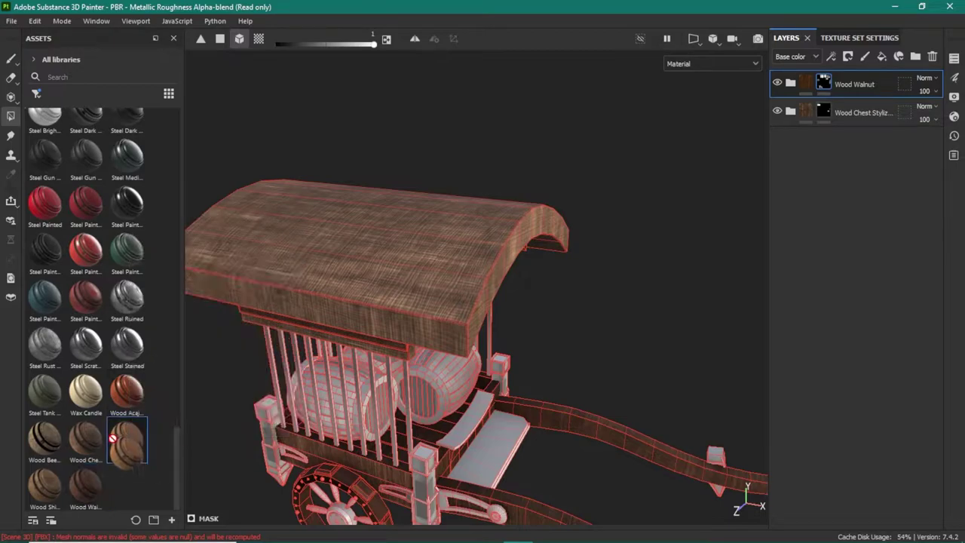
pyautogui.click(127, 444)
pyautogui.click(36, 94)
# Search assets for 'wood' and apply Wood Walnut to the cart as another layer
pyautogui.click(59, 140)
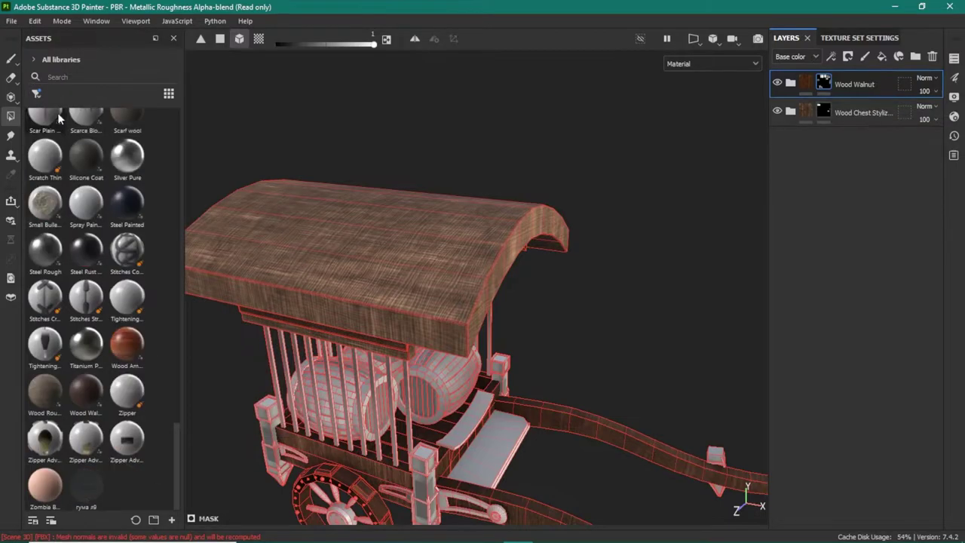
pyautogui.click(75, 76)
pyautogui.write('woo')
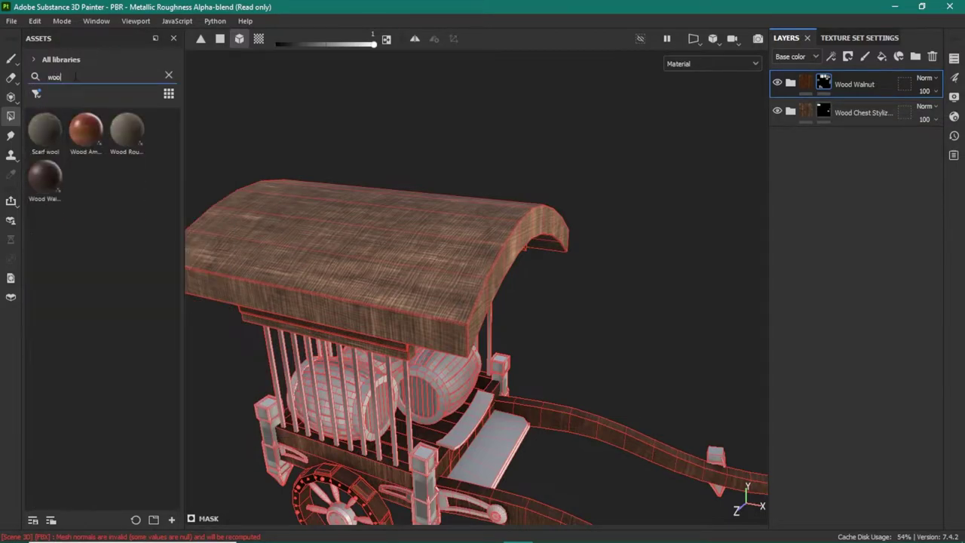
pyautogui.write('d')
pyautogui.moveTo(127, 130)
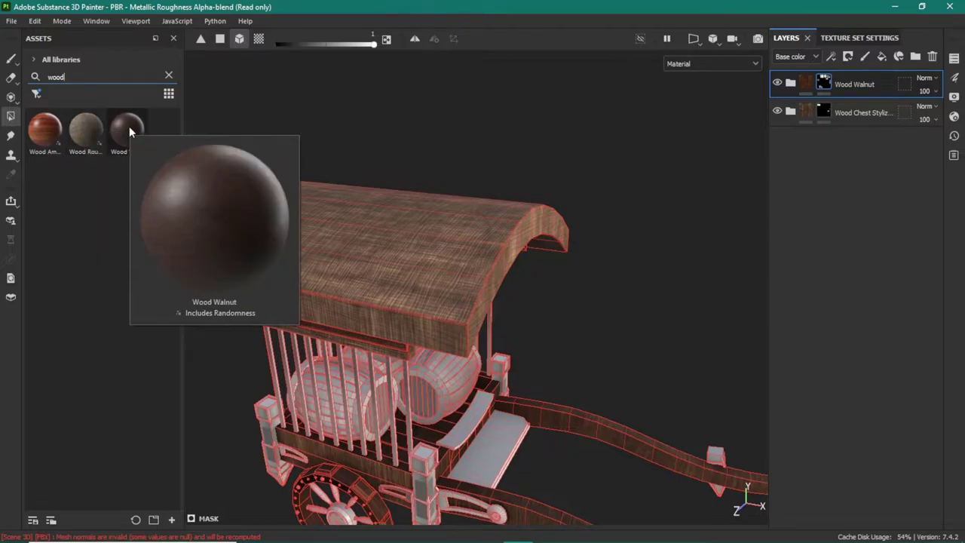
pyautogui.moveTo(128, 126); pyautogui.dragTo(315, 427)
pyautogui.moveTo(475, 461); pyautogui.dragTo(476, 462)
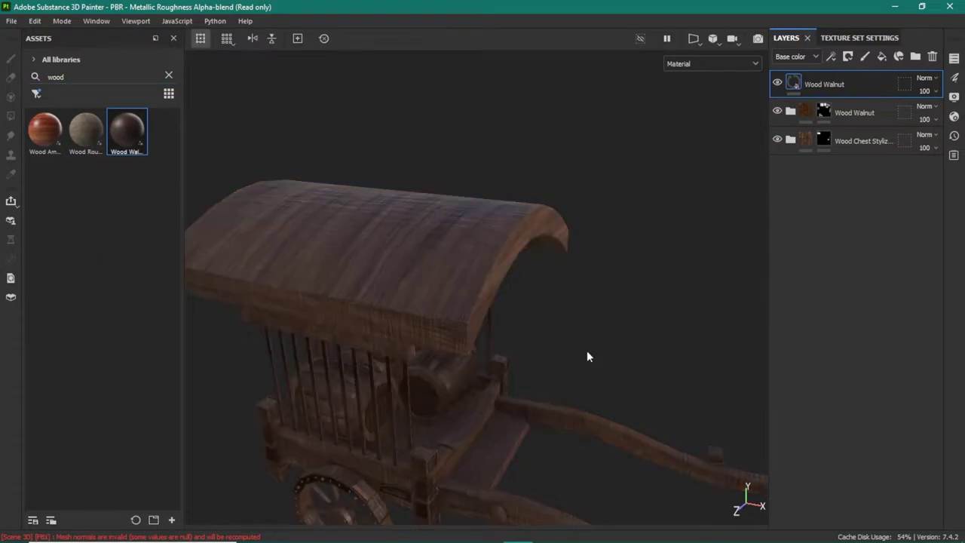
# Add a black mask to the new Wood Walnut layer and polygon-fill the front plank
pyautogui.moveTo(586, 350); pyautogui.dragTo(301, 347)
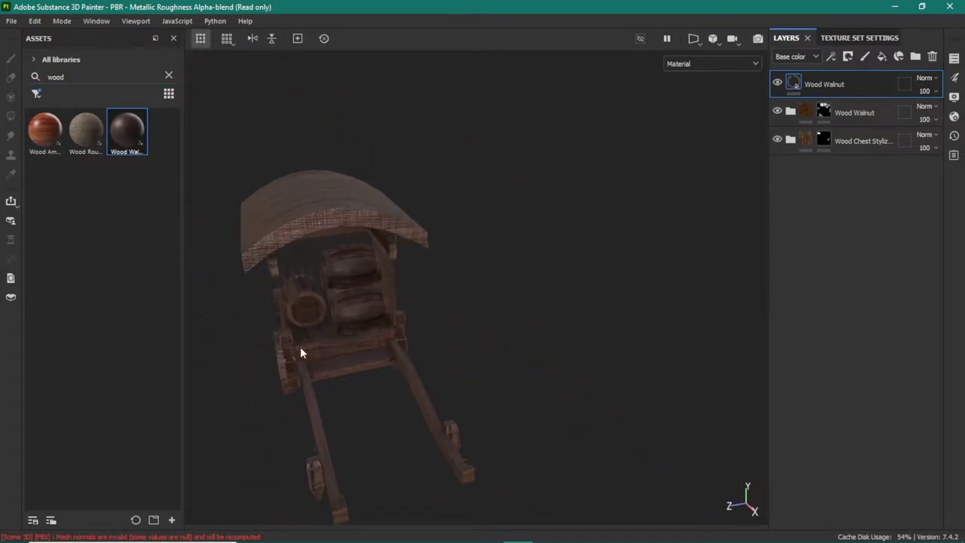
pyautogui.rightClick(829, 83)
pyautogui.click(837, 23)
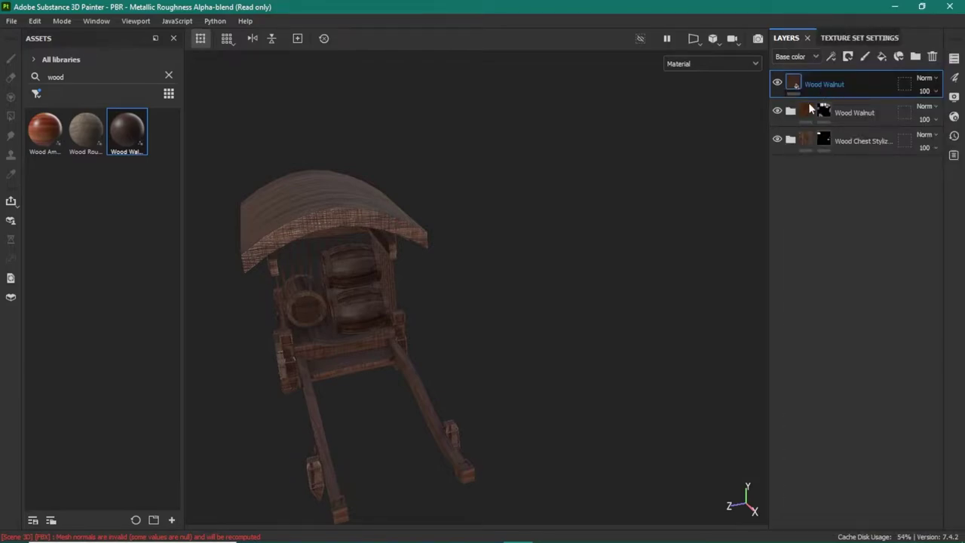
pyautogui.press('4')
pyautogui.moveTo(453, 291); pyautogui.dragTo(451, 402)
pyautogui.click(465, 360)
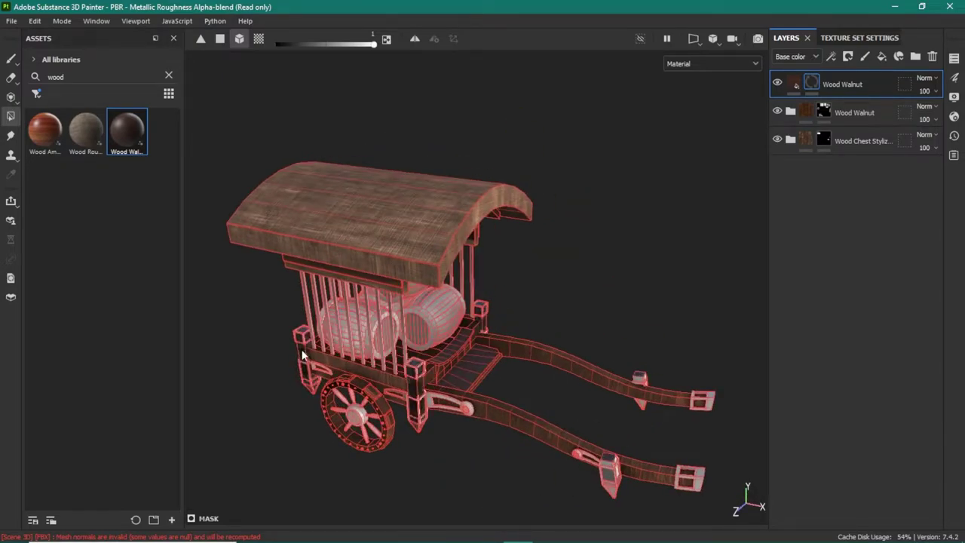
# Orbit and zoom in to inspect the cage, barrels and roof
pyautogui.moveTo(501, 332); pyautogui.dragTo(573, 369)
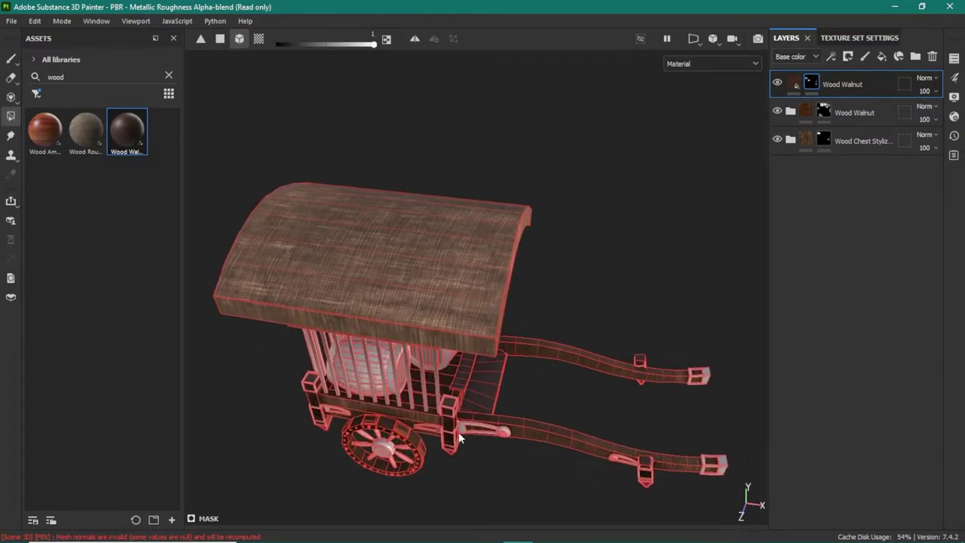
pyautogui.moveTo(434, 403); pyautogui.dragTo(502, 389)
pyautogui.scroll(3)
pyautogui.scroll(3)
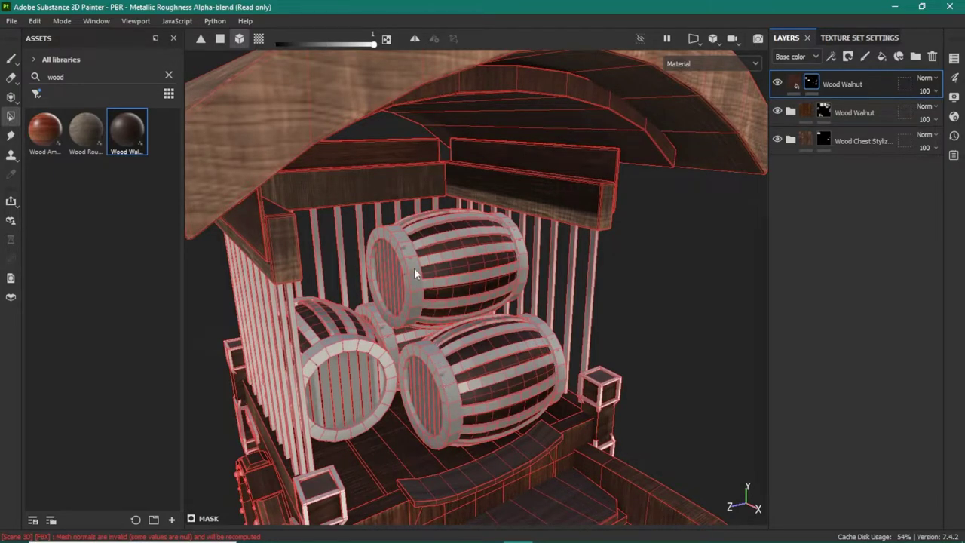
pyautogui.moveTo(414, 268); pyautogui.dragTo(539, 374)
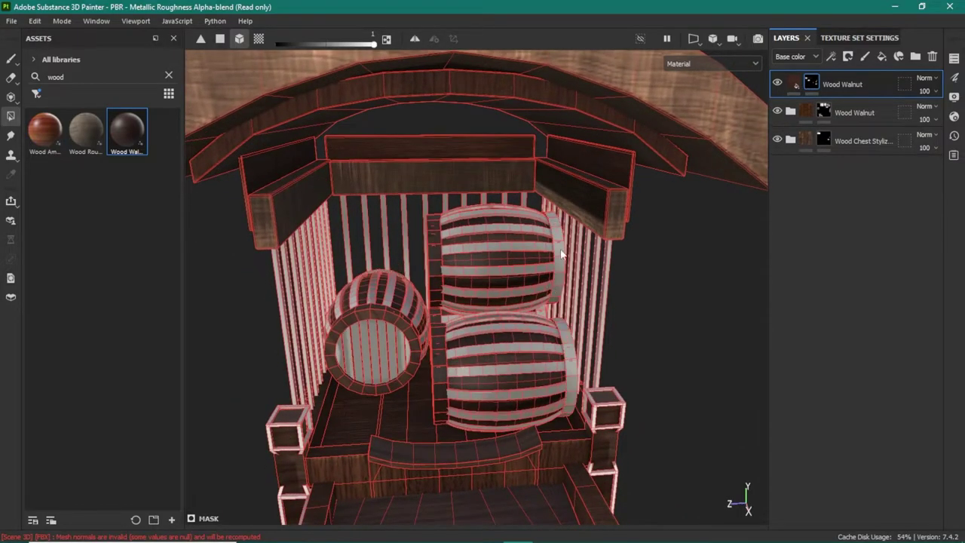
pyautogui.moveTo(404, 318); pyautogui.dragTo(369, 333)
pyautogui.moveTo(369, 334); pyautogui.dragTo(451, 348)
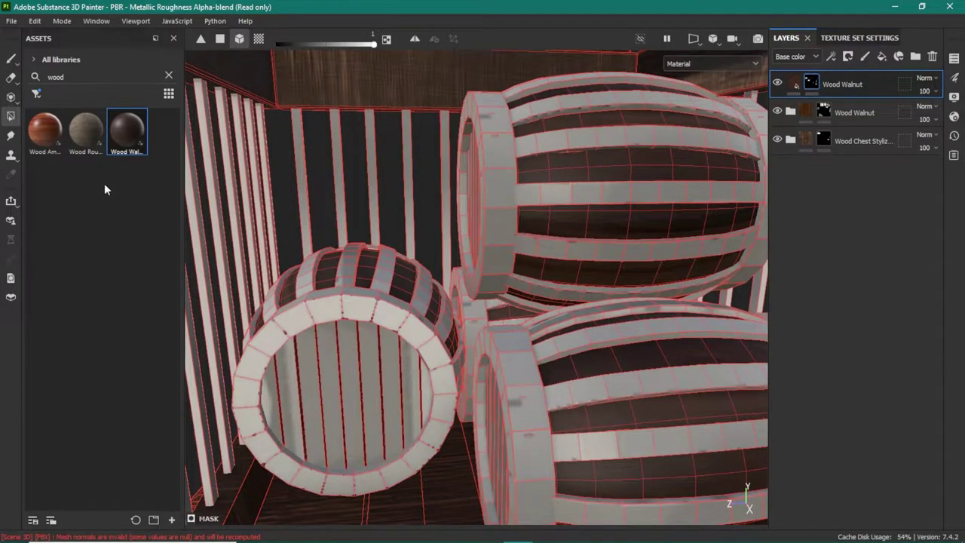
# Apply another Wood Walnut smart material layer and give it a black mask
pyautogui.moveTo(85, 129)
pyautogui.click(36, 94)
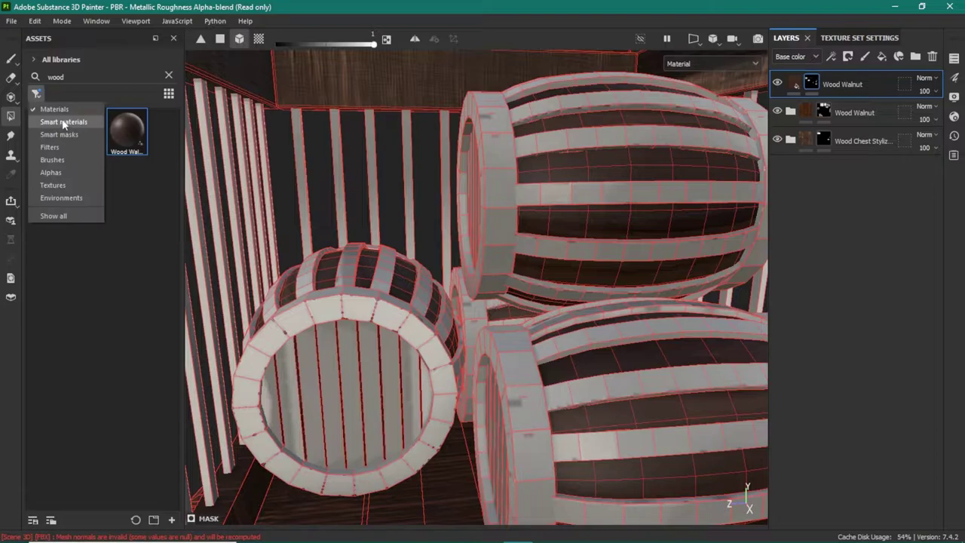
pyautogui.click(63, 123)
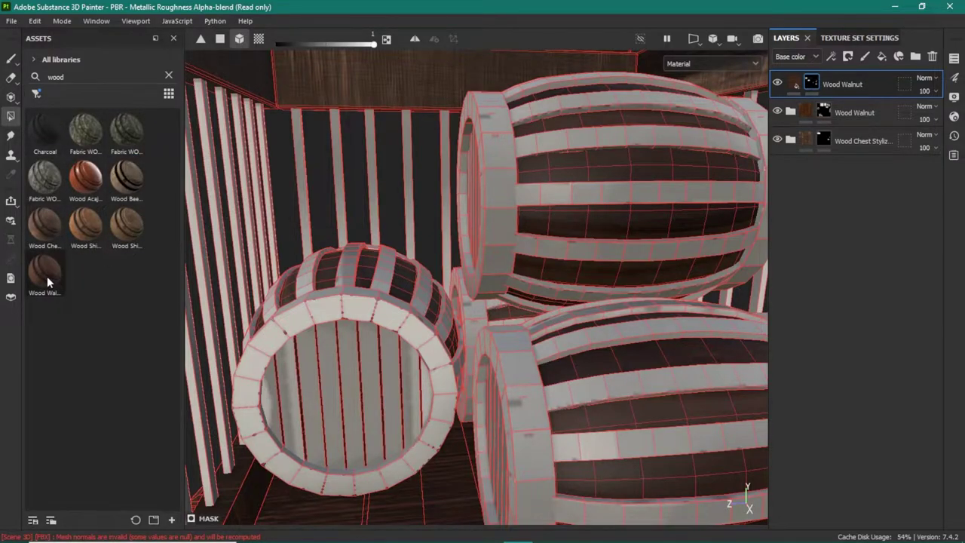
pyautogui.moveTo(47, 277); pyautogui.dragTo(556, 196)
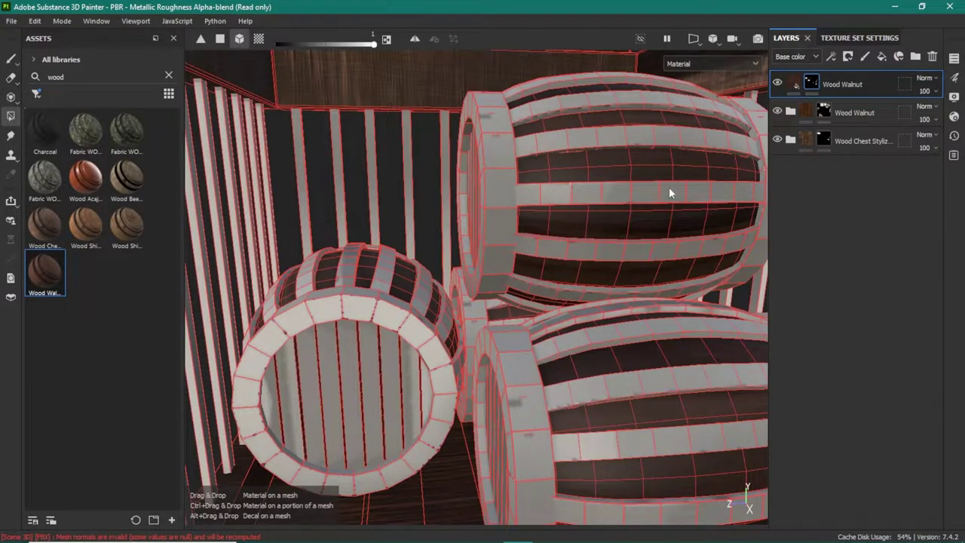
pyautogui.moveTo(669, 188); pyautogui.dragTo(646, 208)
pyautogui.moveTo(487, 235); pyautogui.dragTo(539, 276)
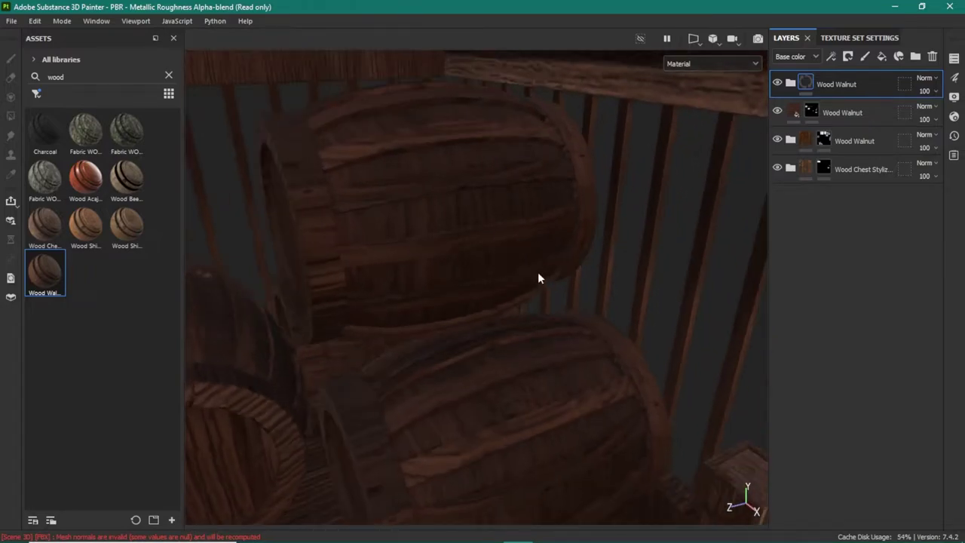
pyautogui.rightClick(843, 83)
pyautogui.click(843, 23)
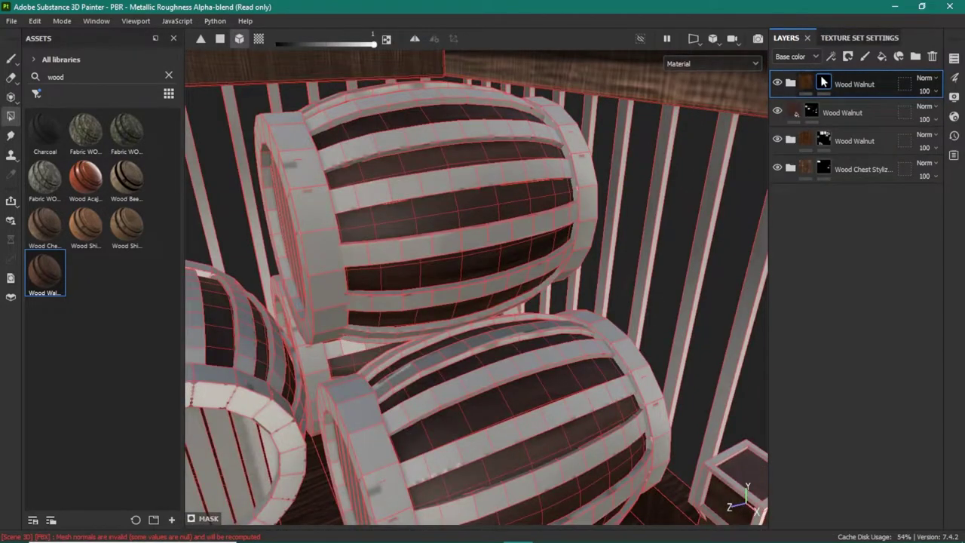
# Polygon-fill four runs of barrel slats with walnut and move in close to check them
pyautogui.click(382, 142)
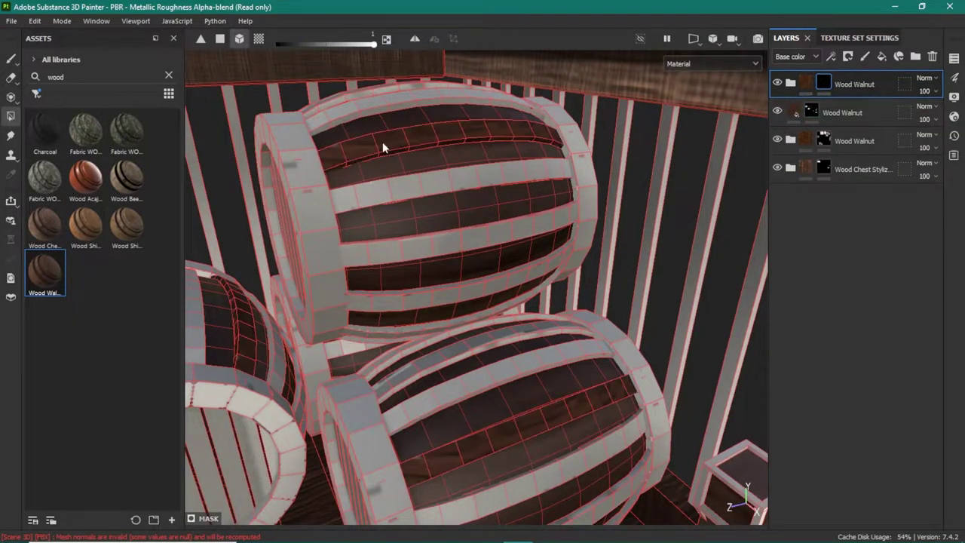
pyautogui.click(396, 183)
pyautogui.click(406, 244)
pyautogui.click(413, 289)
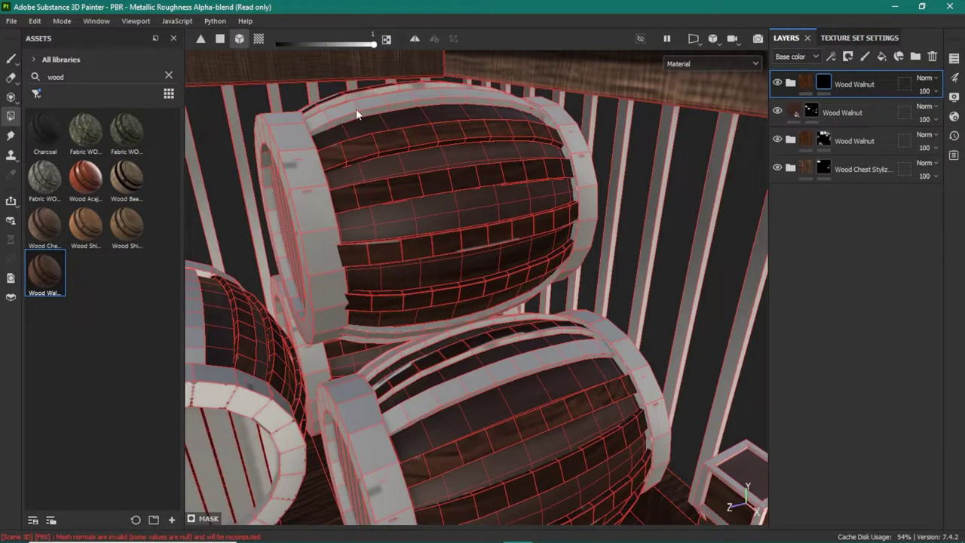
pyautogui.moveTo(468, 271); pyautogui.dragTo(413, 330)
pyautogui.moveTo(412, 330); pyautogui.dragTo(505, 269)
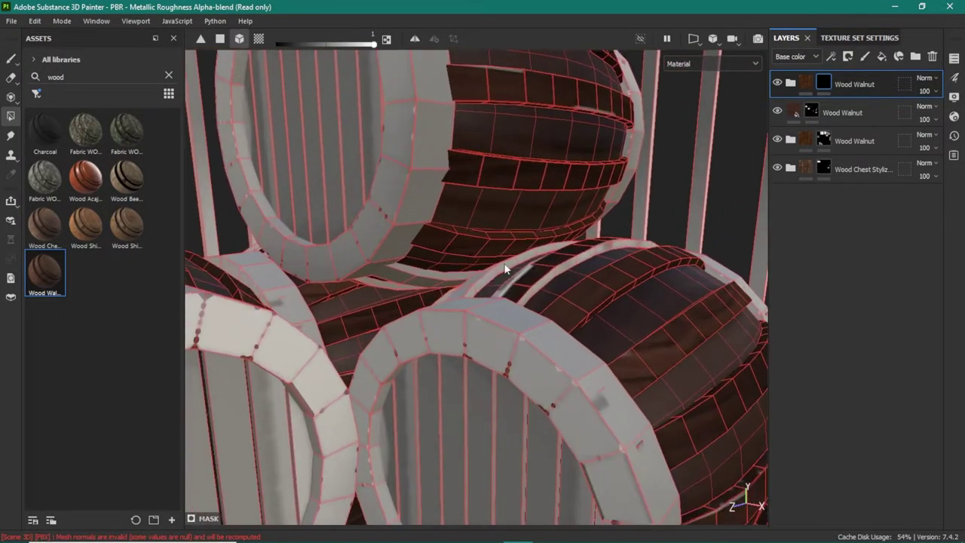
pyautogui.moveTo(505, 269); pyautogui.dragTo(489, 297)
pyautogui.moveTo(489, 297); pyautogui.dragTo(495, 295)
# Orbit around the filled barrels, then add the Wood Acajou material as a new layer
pyautogui.moveTo(530, 267); pyautogui.dragTo(751, 298)
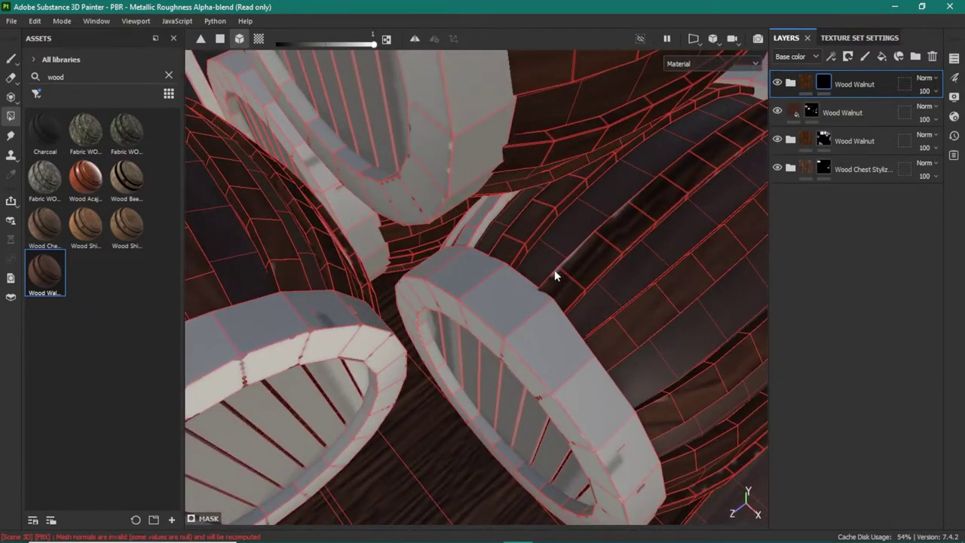
pyautogui.moveTo(557, 273); pyautogui.dragTo(465, 241)
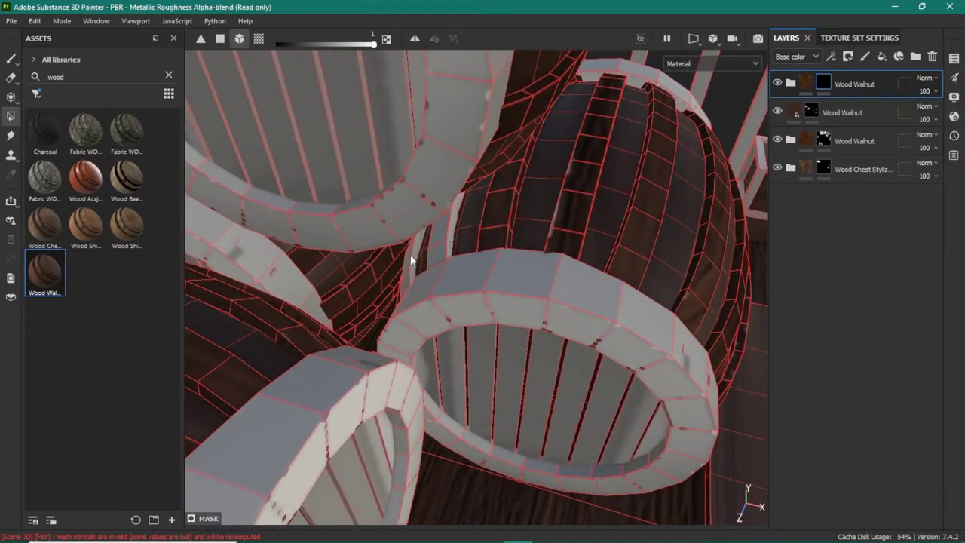
pyautogui.moveTo(411, 261); pyautogui.dragTo(482, 399)
pyautogui.moveTo(493, 470); pyautogui.dragTo(355, 269)
pyautogui.moveTo(355, 269); pyautogui.dragTo(423, 254)
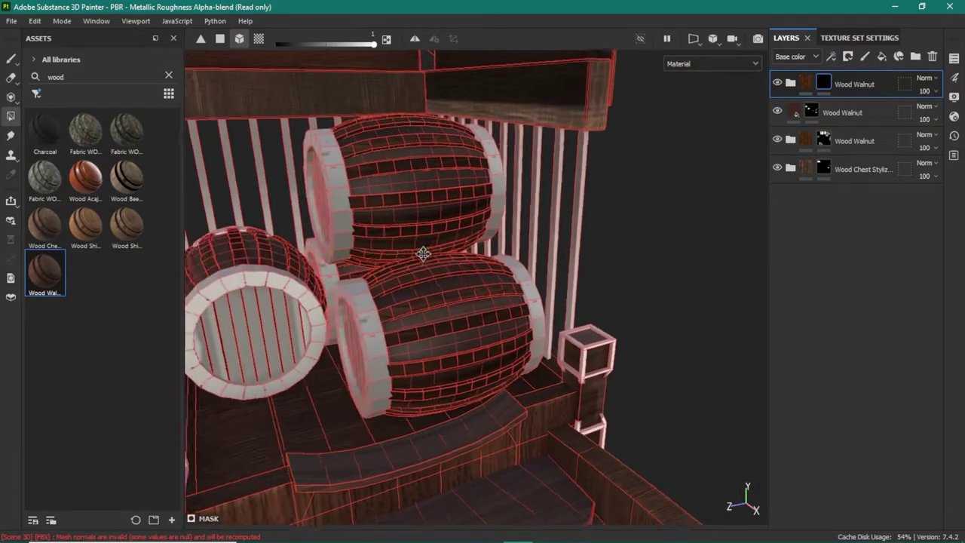
pyautogui.moveTo(92, 183); pyautogui.dragTo(384, 297)
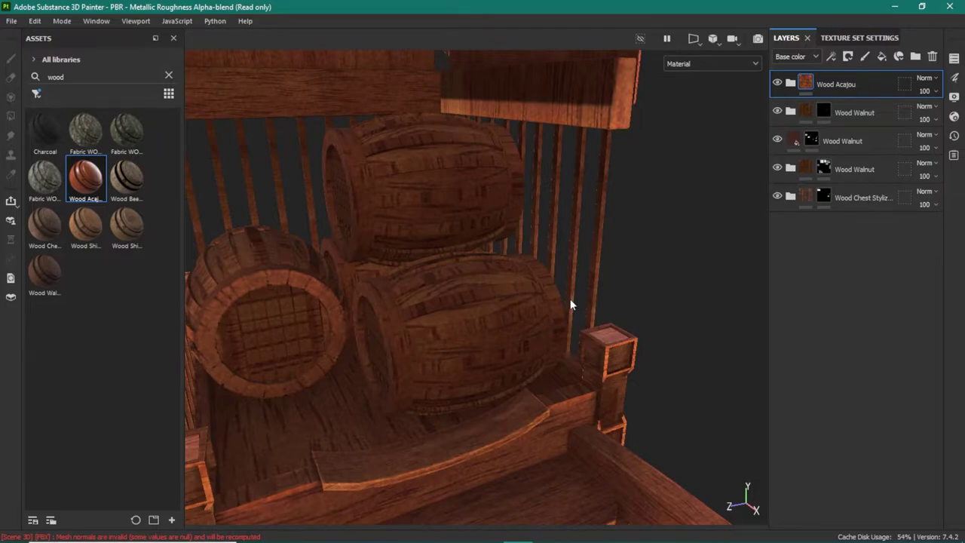
# Give the Wood Acajou layer a black mask and switch to polygon fill mode
pyautogui.rightClick(837, 85)
pyautogui.press('Escape')
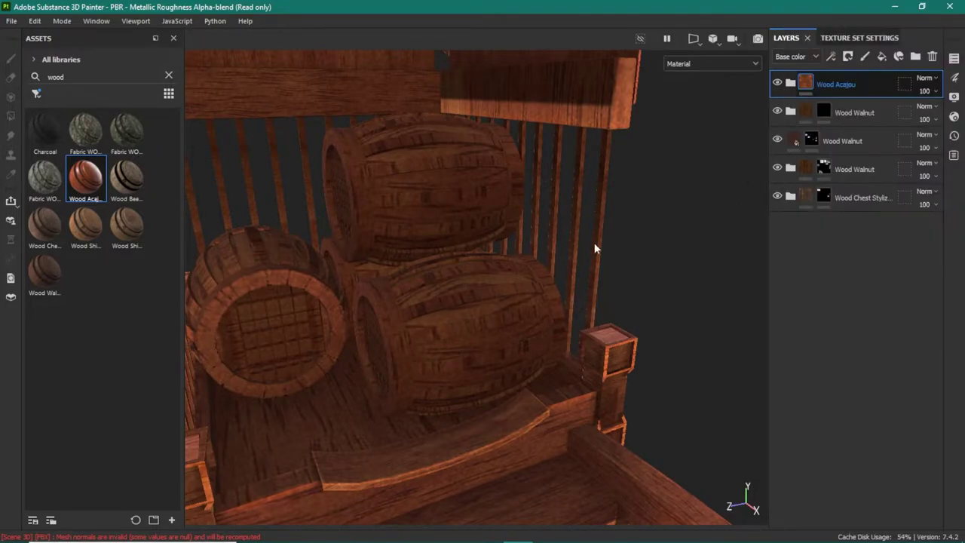
pyautogui.press('4')
# Polygon-fill the barrel rims and lid ends so the acajou wood shows there
pyautogui.moveTo(461, 302); pyautogui.dragTo(418, 172)
pyautogui.click(415, 149)
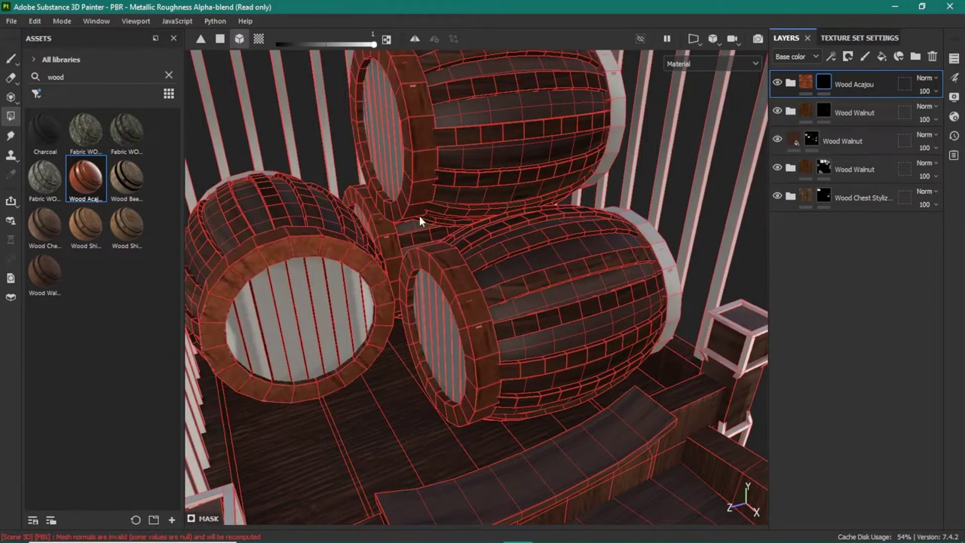
pyautogui.moveTo(538, 302); pyautogui.dragTo(389, 247)
pyautogui.scroll(3)
pyautogui.click(366, 231)
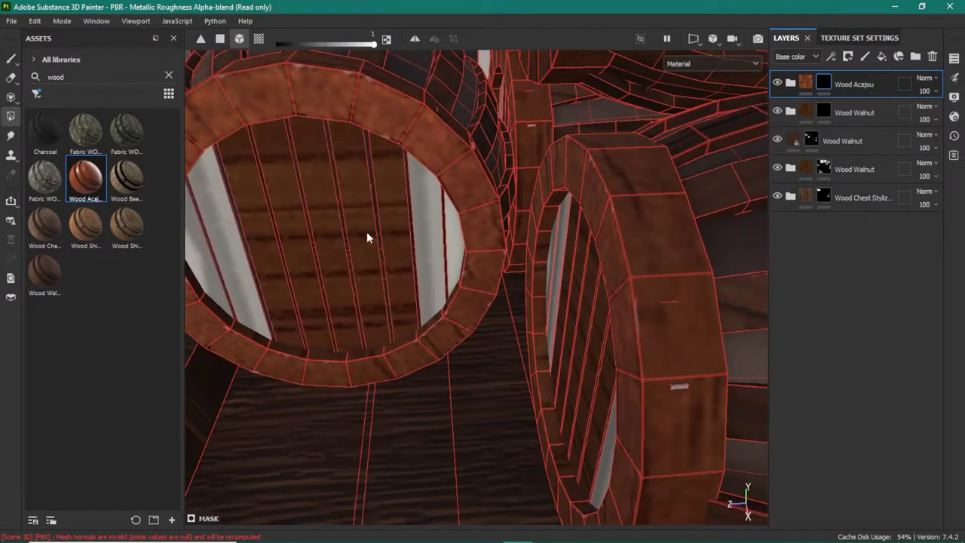
pyautogui.scroll(-3)
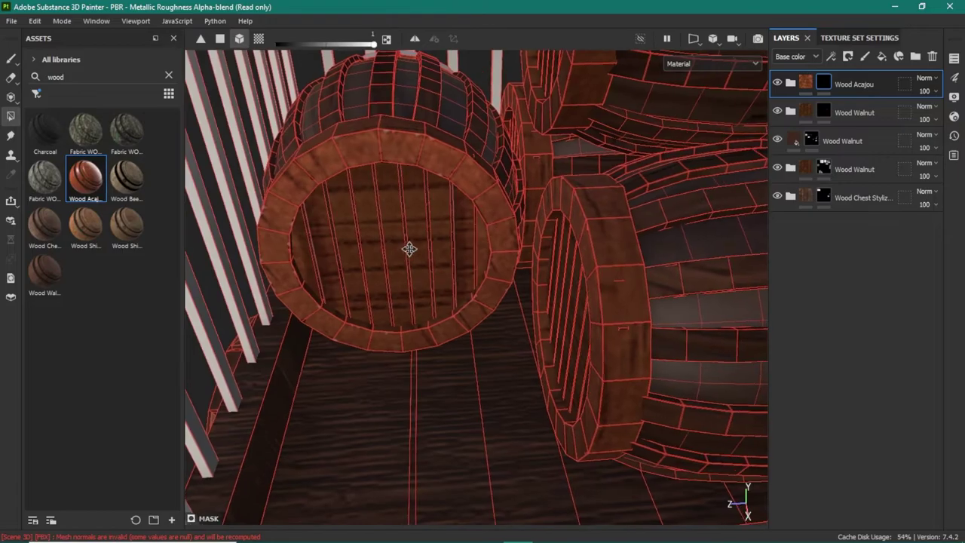
pyautogui.moveTo(409, 248); pyautogui.dragTo(480, 273)
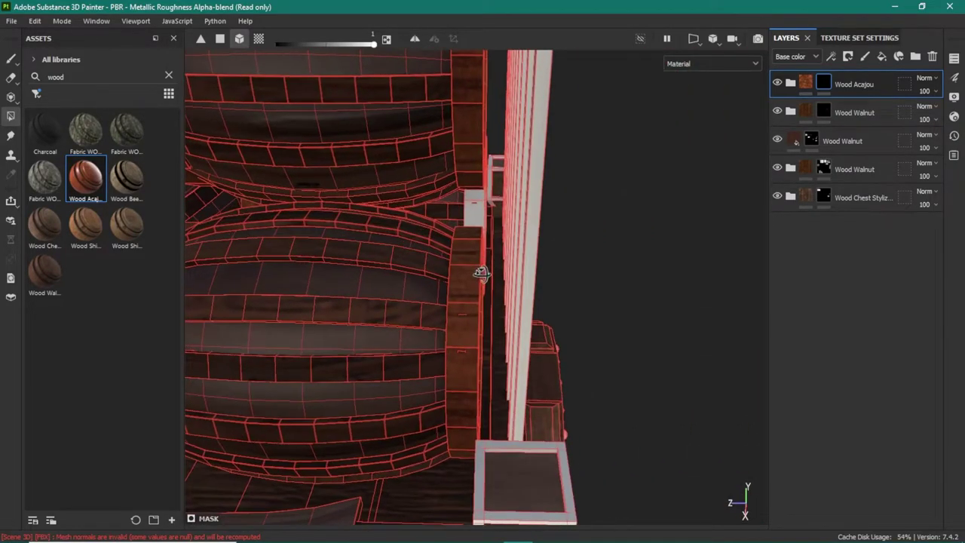
pyautogui.moveTo(473, 217); pyautogui.dragTo(526, 340)
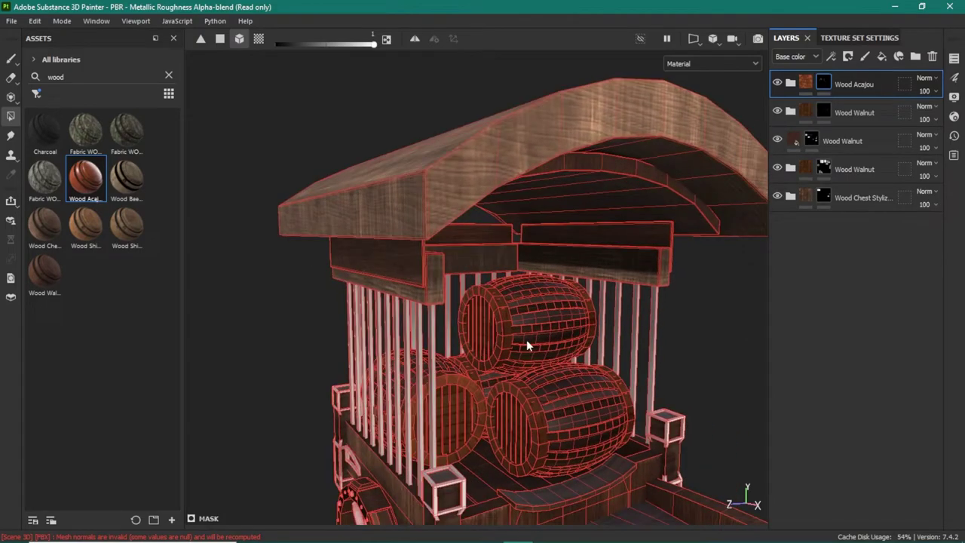
# Search the assets for 'metal' and drop Steel Painted Rough Damaged onto the cart as a layer
pyautogui.click(36, 93)
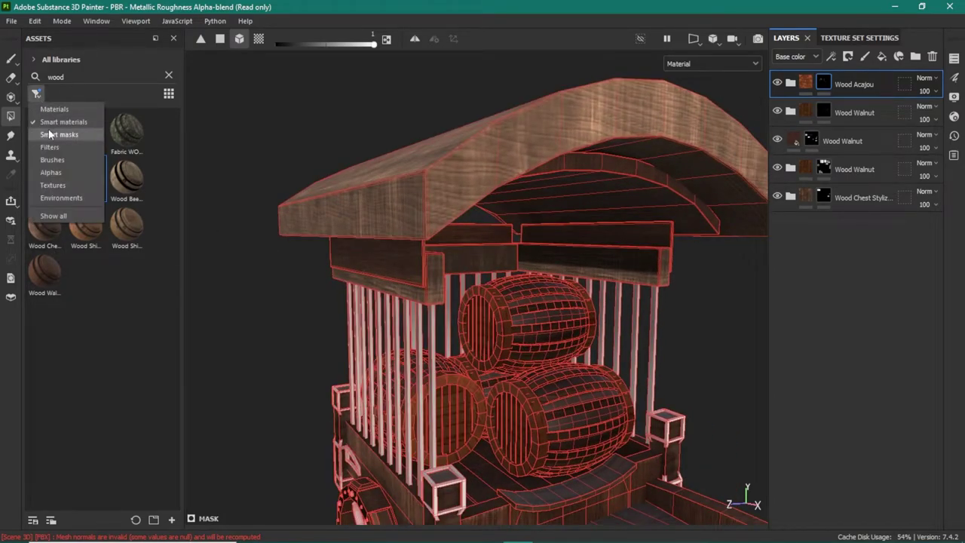
pyautogui.click(58, 121)
pyautogui.write('iron')
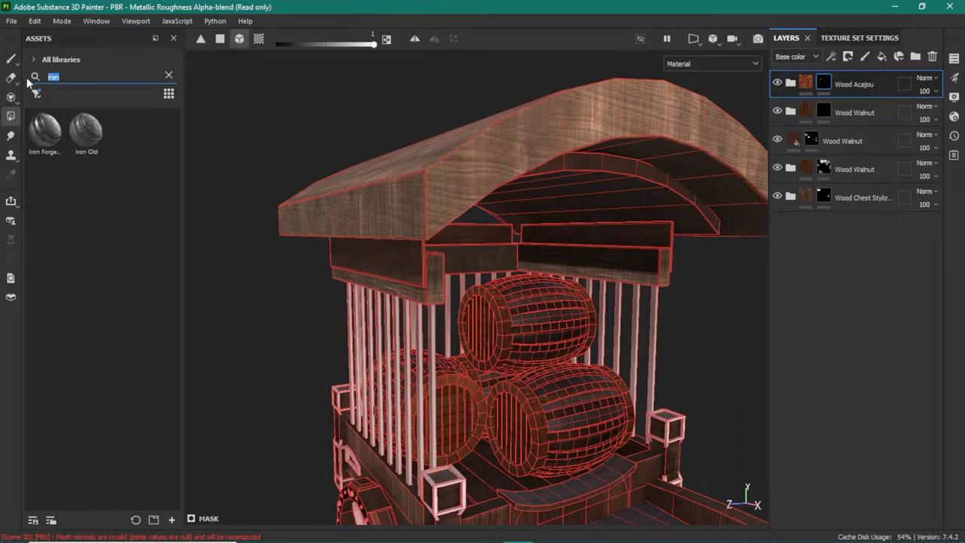
pyautogui.write('metal')
pyautogui.scroll(-3)
pyautogui.moveTo(44, 343)
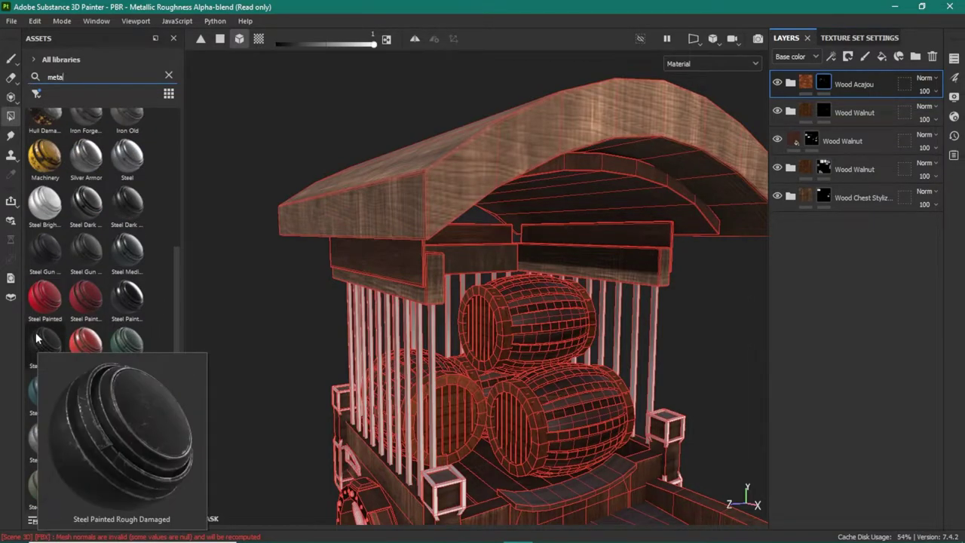
pyautogui.moveTo(32, 338); pyautogui.dragTo(414, 331)
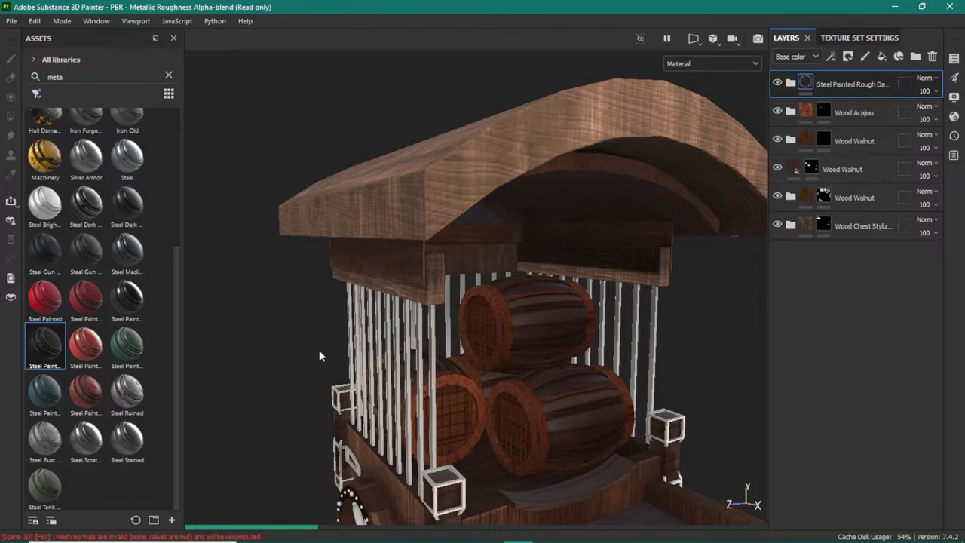
# Add a black mask to the new steel layer
pyautogui.moveTo(332, 362); pyautogui.dragTo(422, 355)
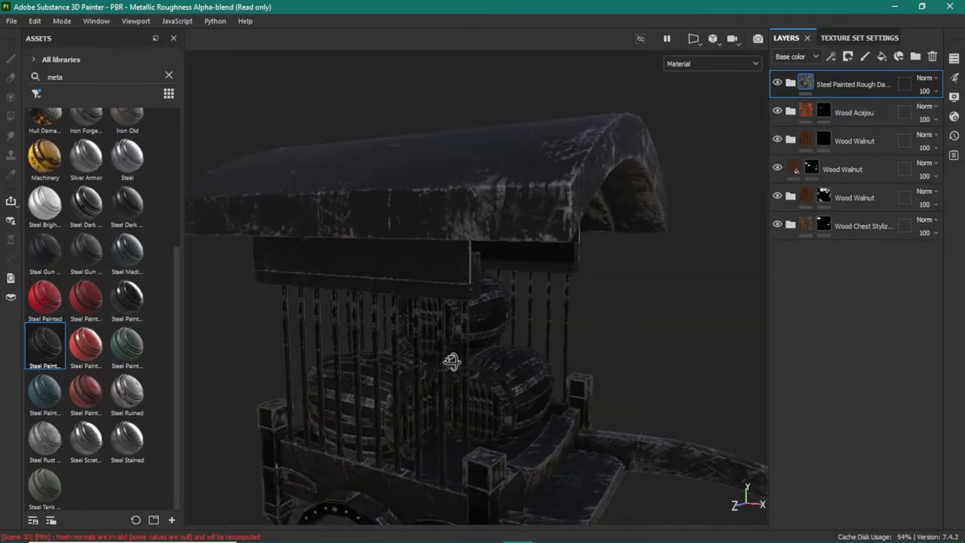
pyautogui.rightClick(817, 100)
pyautogui.click(820, 65)
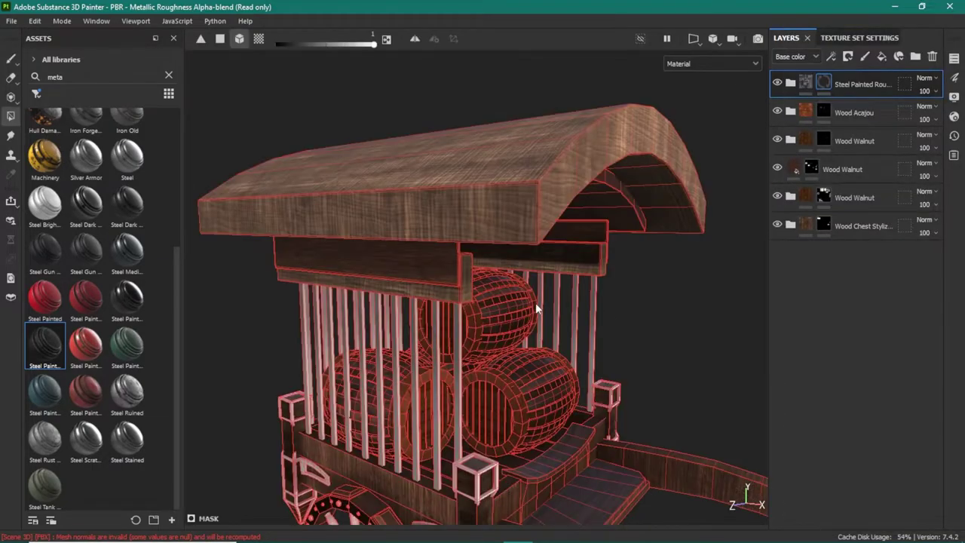
# Orbit in on the cage bars and the front wheel
pyautogui.moveTo(452, 317); pyautogui.dragTo(533, 256)
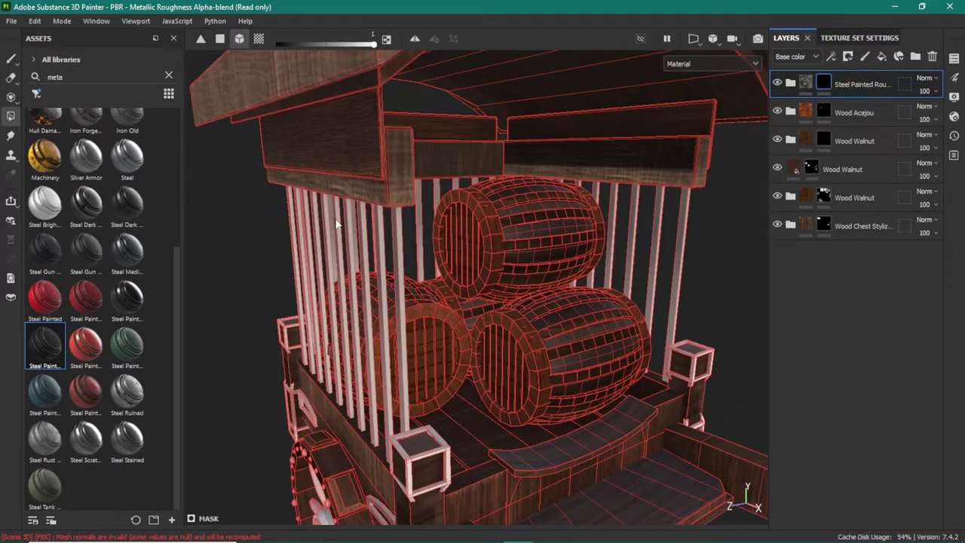
pyautogui.moveTo(344, 239); pyautogui.dragTo(632, 519)
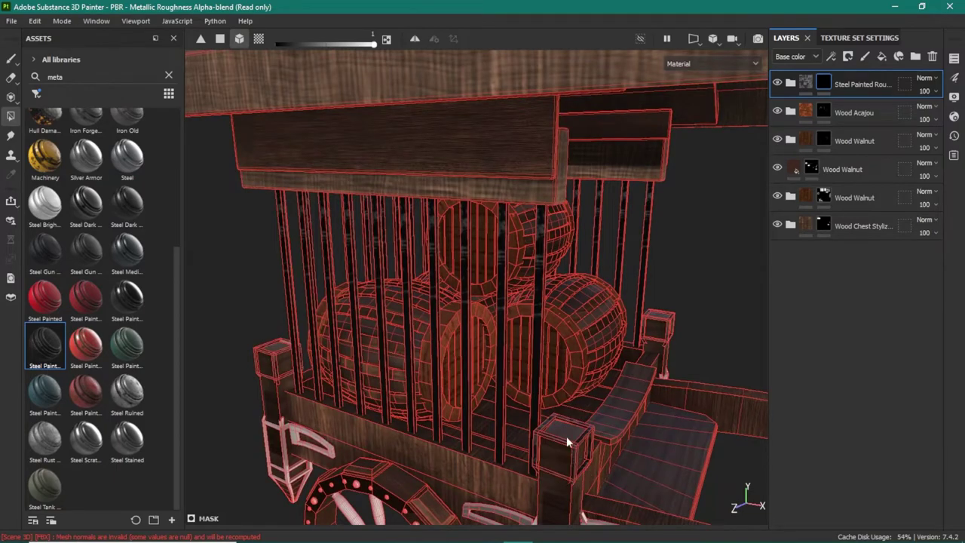
pyautogui.moveTo(571, 442); pyautogui.dragTo(304, 404)
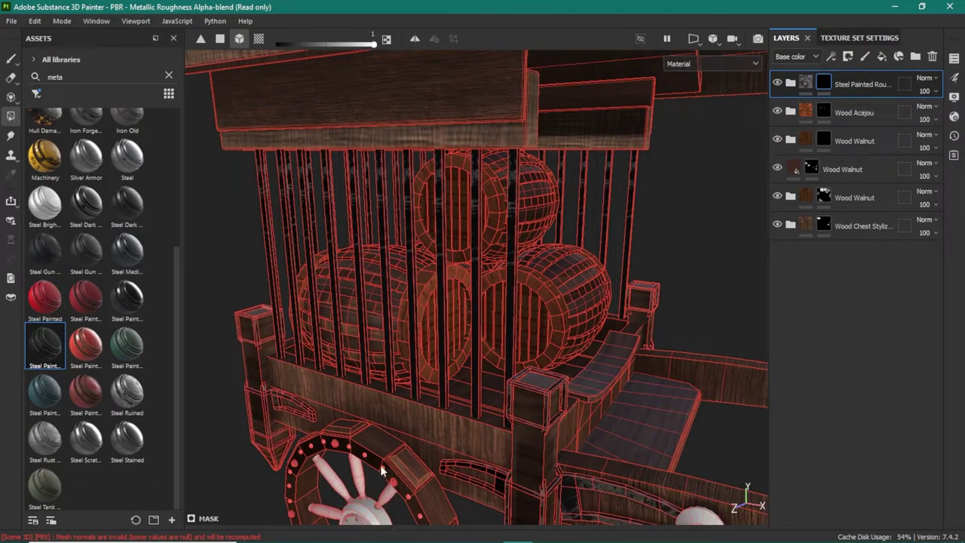
pyautogui.moveTo(622, 384); pyautogui.dragTo(314, 424)
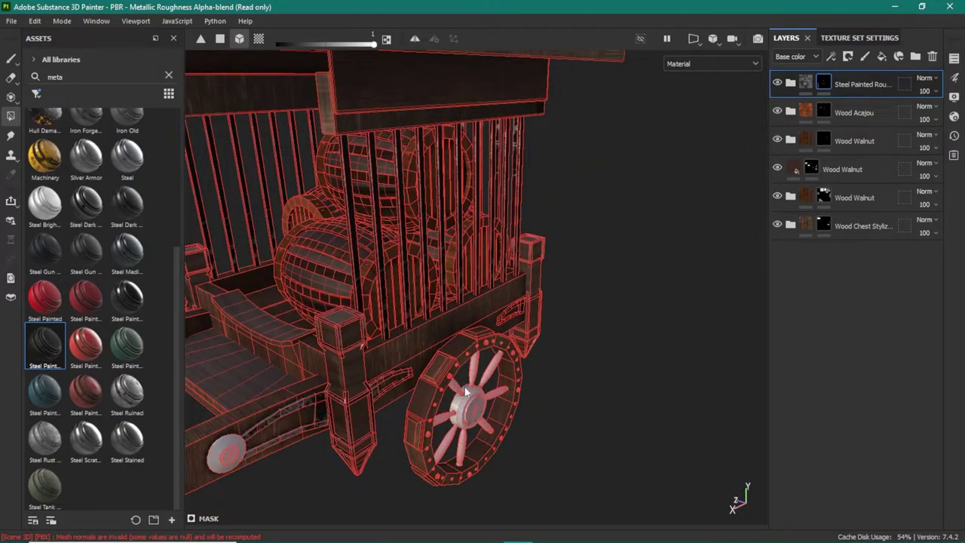
pyautogui.scroll(3)
pyautogui.scroll(3)
pyautogui.scroll(-3)
pyautogui.scroll(-3)
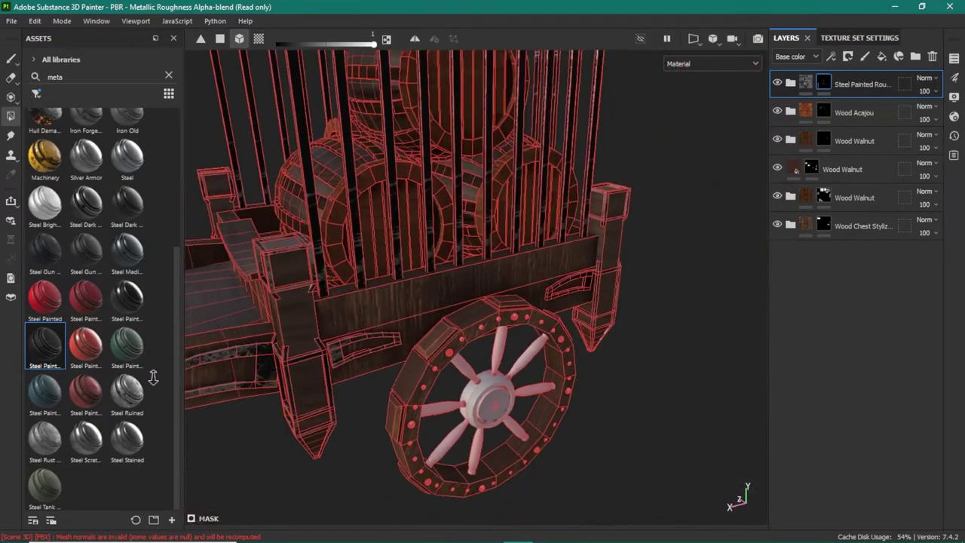
pyautogui.scroll(-3)
# Orbit around the shafts and wheel back to a full front view, returning to brush mode
pyautogui.moveTo(355, 383); pyautogui.dragTo(402, 359)
pyautogui.scroll(3)
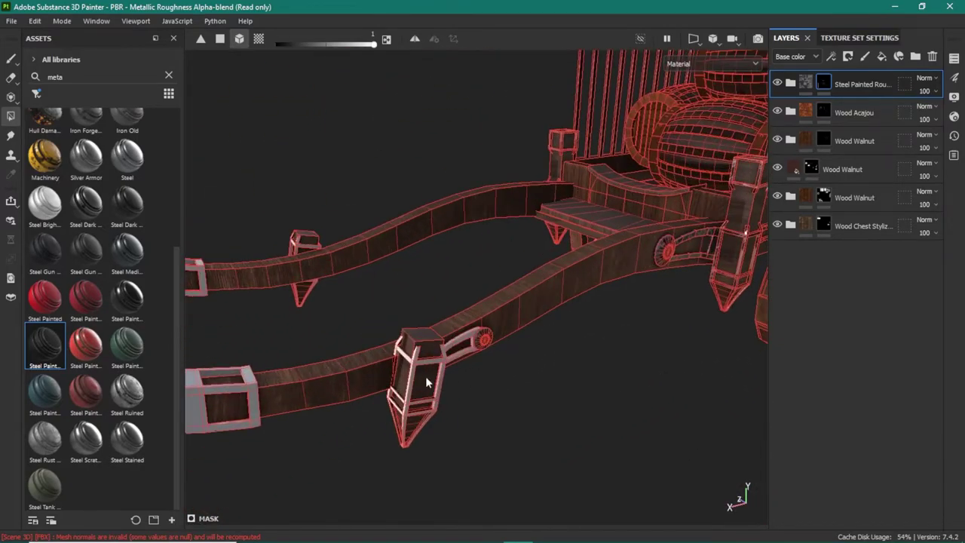
pyautogui.moveTo(259, 386); pyautogui.dragTo(492, 352)
pyautogui.scroll(3)
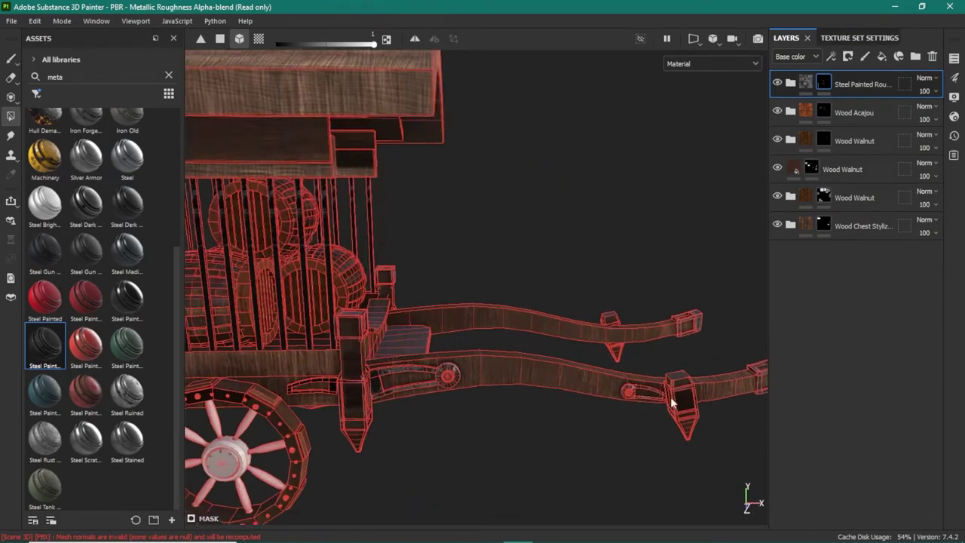
pyautogui.scroll(3)
pyautogui.moveTo(328, 348); pyautogui.dragTo(287, 347)
pyautogui.scroll(3)
pyautogui.scroll(-3)
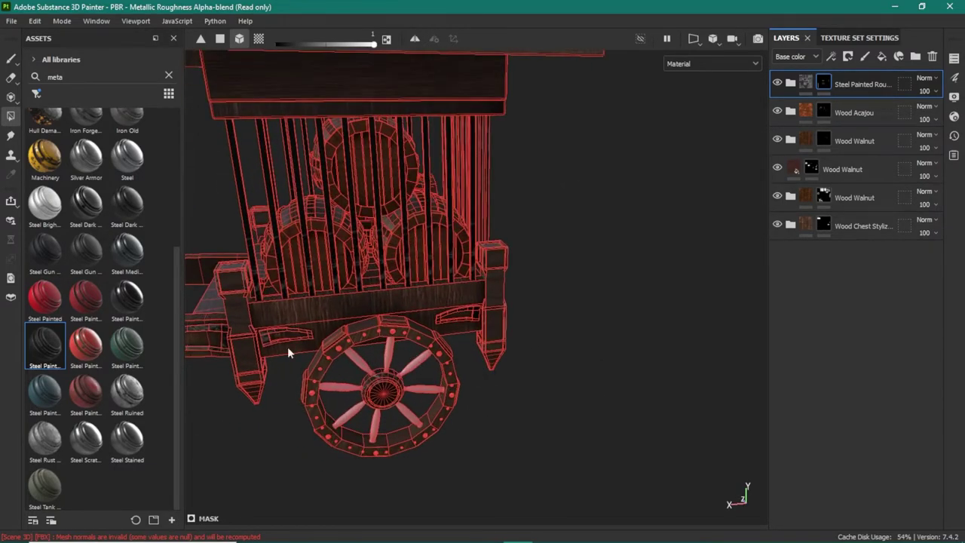
pyautogui.scroll(3)
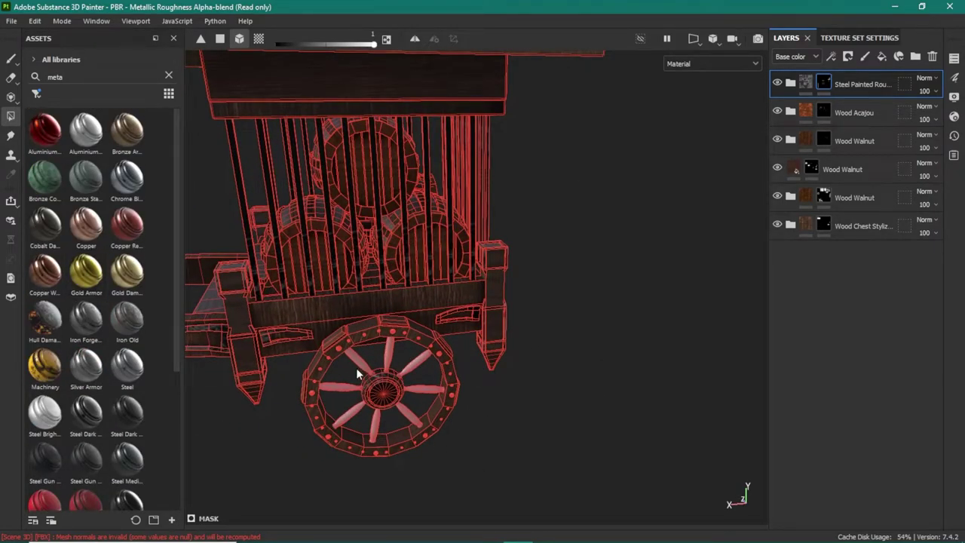
pyautogui.scroll(3)
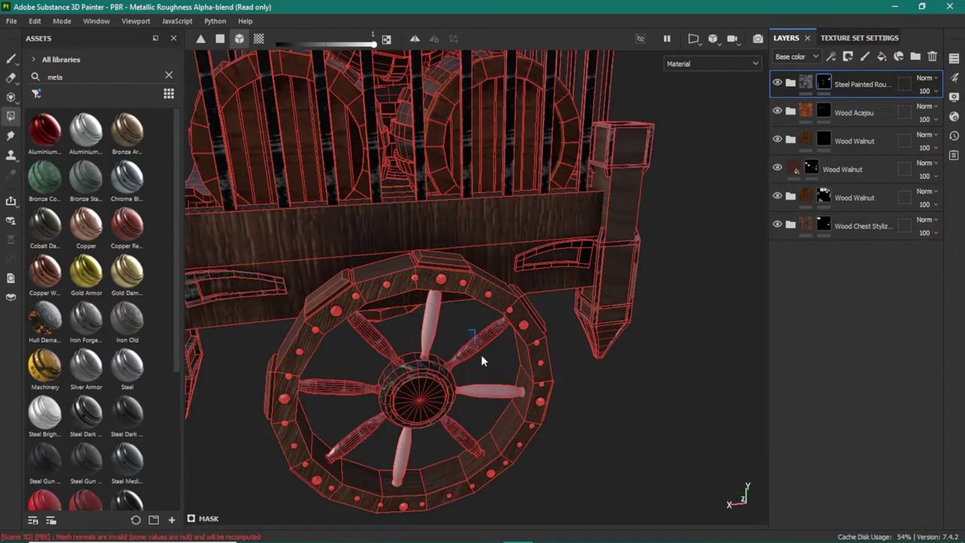
pyautogui.moveTo(536, 398); pyautogui.dragTo(514, 362)
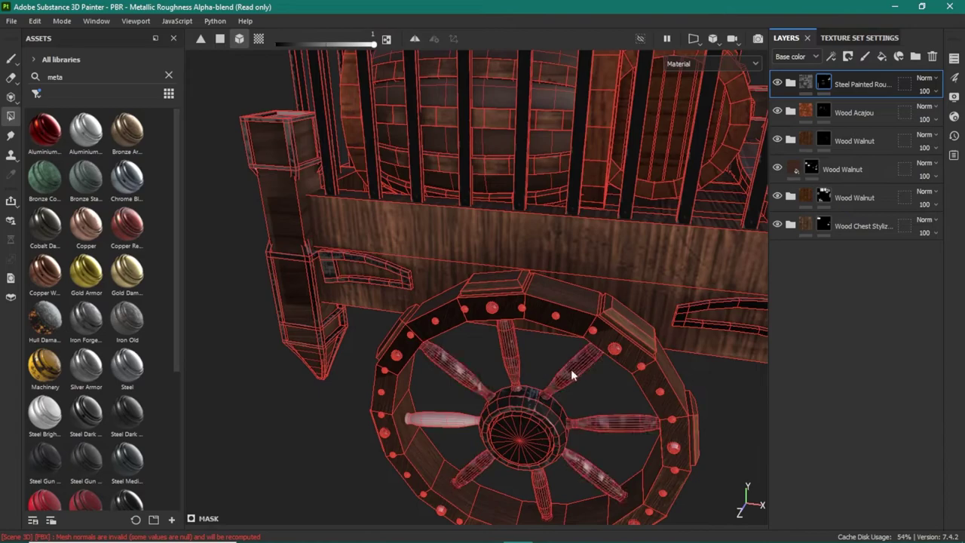
pyautogui.moveTo(450, 427); pyautogui.dragTo(507, 284)
pyautogui.moveTo(507, 284); pyautogui.dragTo(428, 261)
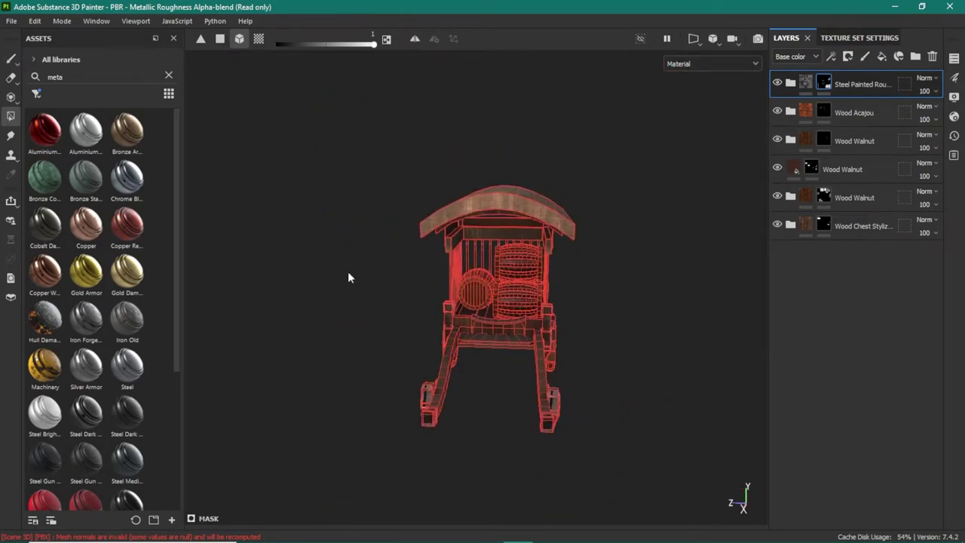
pyautogui.moveTo(348, 278); pyautogui.dragTo(680, 374)
pyautogui.press('1')
# Toggle the top layers' visibility to compare their effect on the barrels and shafts
pyautogui.scroll(3)
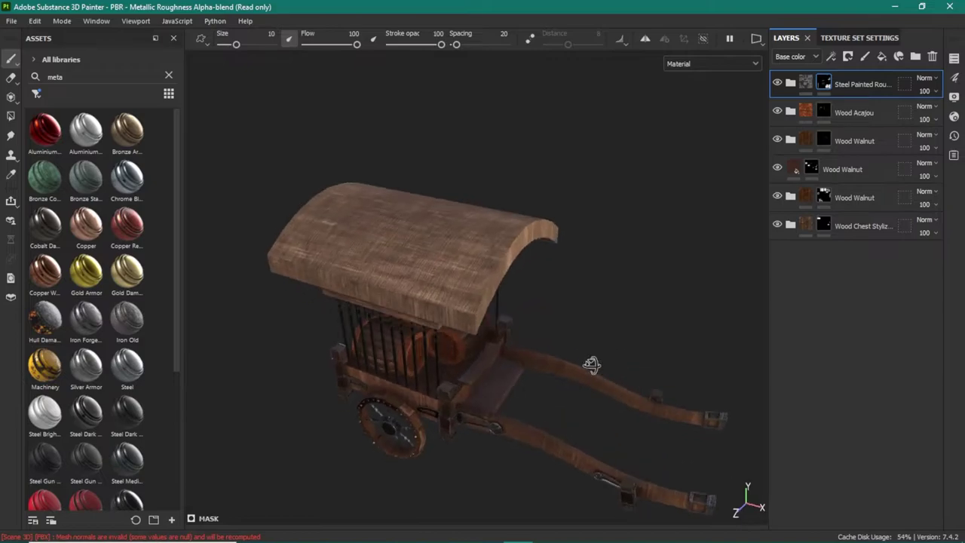
pyautogui.moveTo(497, 356); pyautogui.dragTo(449, 318)
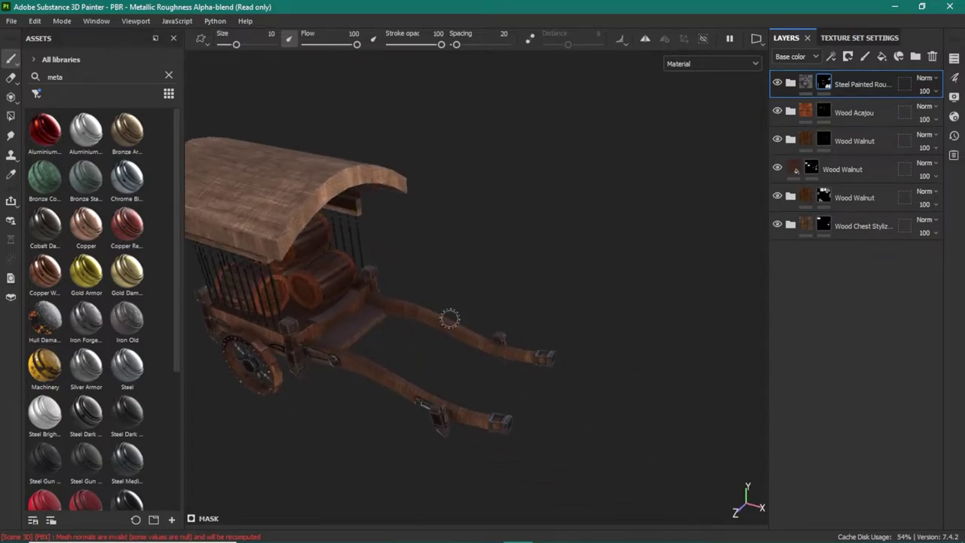
pyautogui.click(777, 113)
pyautogui.click(778, 112)
pyautogui.click(778, 141)
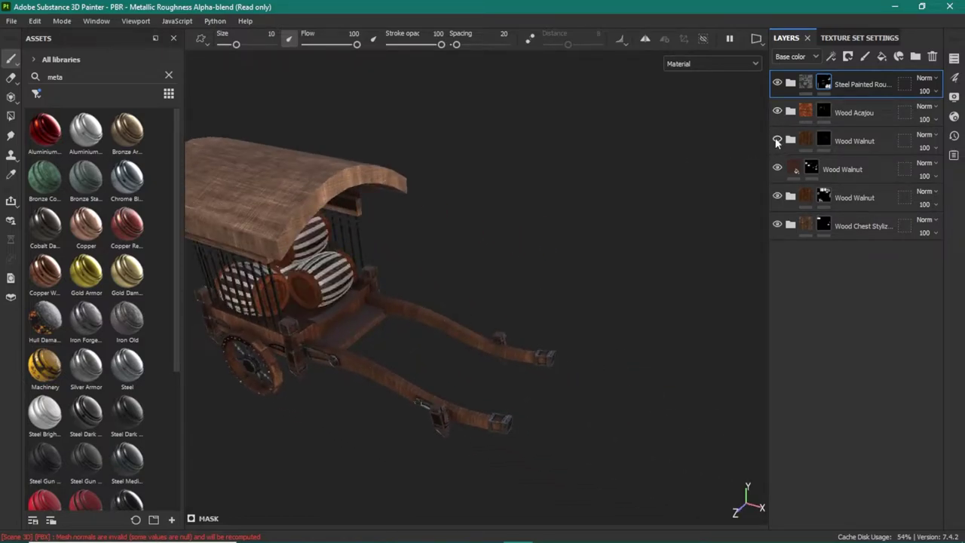
pyautogui.click(777, 141)
pyautogui.click(777, 169)
pyautogui.click(777, 198)
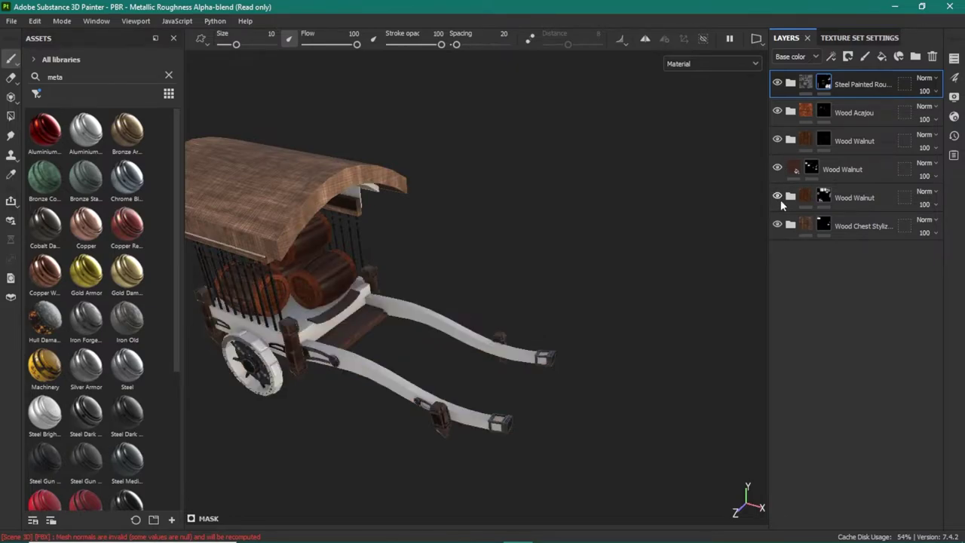
pyautogui.click(777, 198)
# Expand the Wood Walnut folder and toggle Sharpen, Grunge Pass, Wood Fibers and Noise Color
pyautogui.click(791, 197)
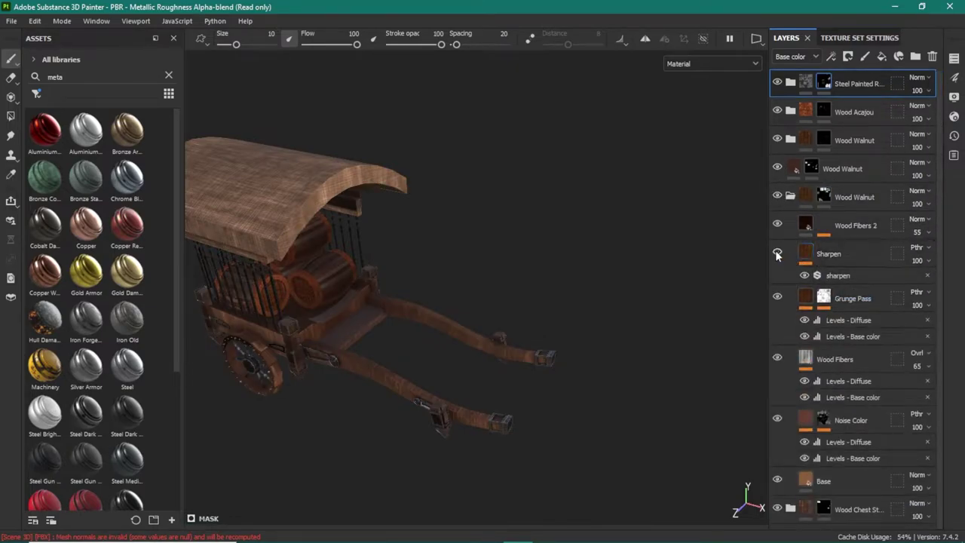
pyautogui.click(778, 254)
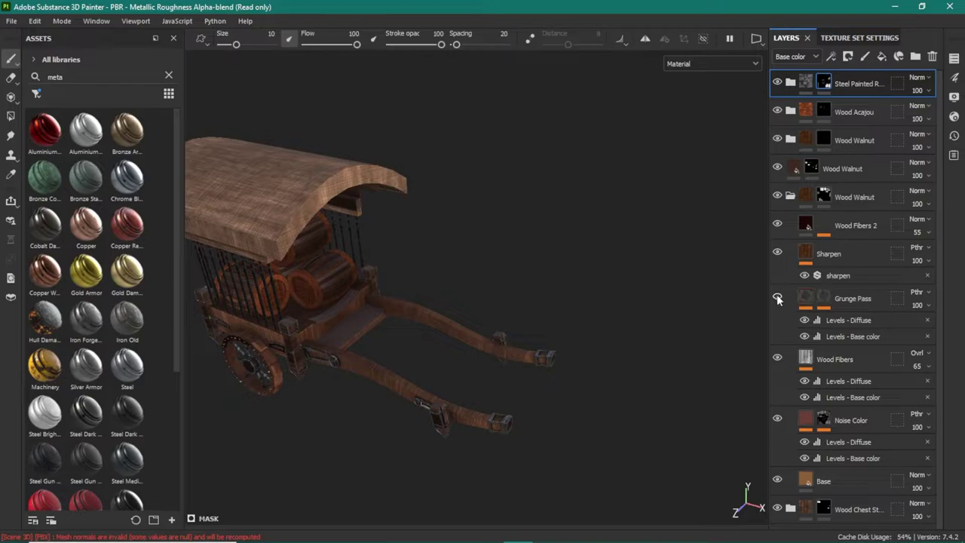
pyautogui.click(777, 298)
pyautogui.click(778, 359)
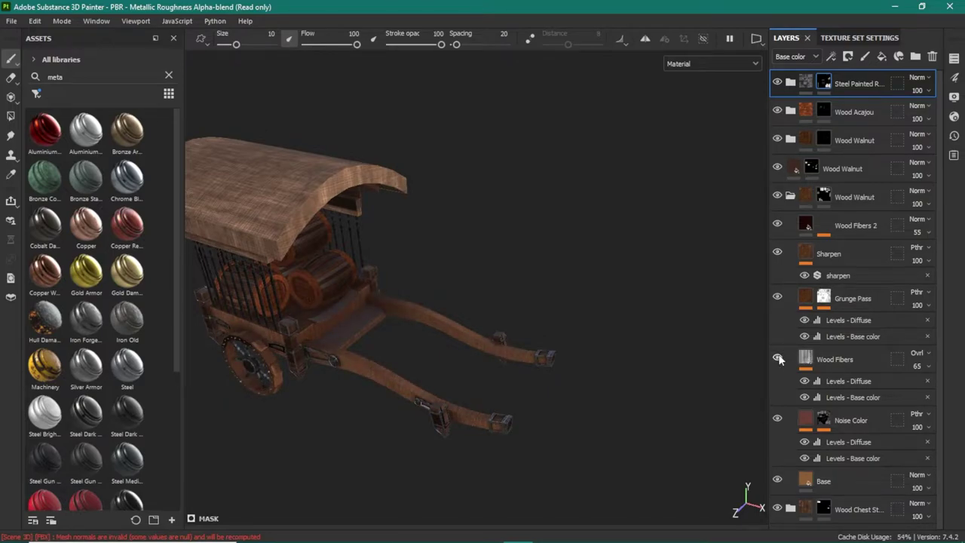
pyautogui.click(778, 359)
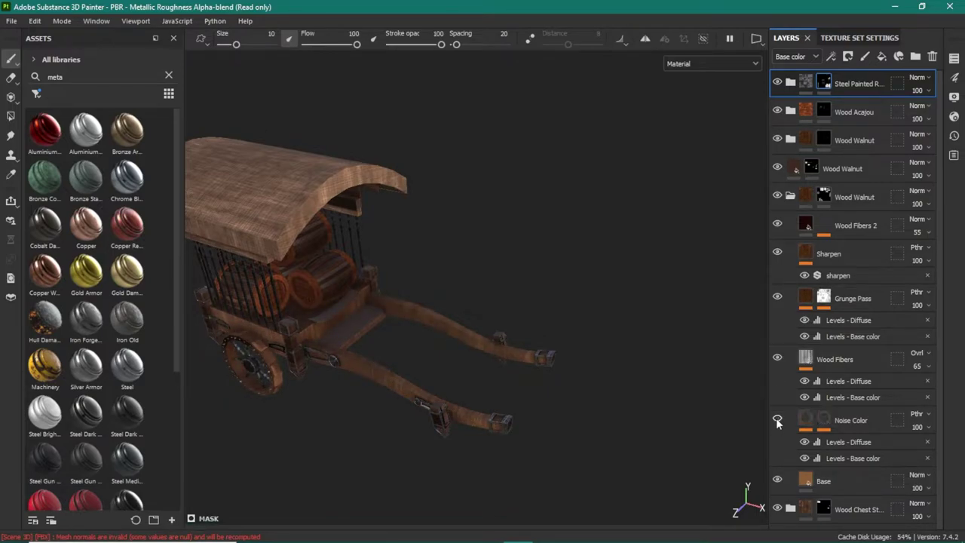
pyautogui.click(777, 481)
pyautogui.click(777, 297)
pyautogui.click(777, 298)
pyautogui.click(779, 358)
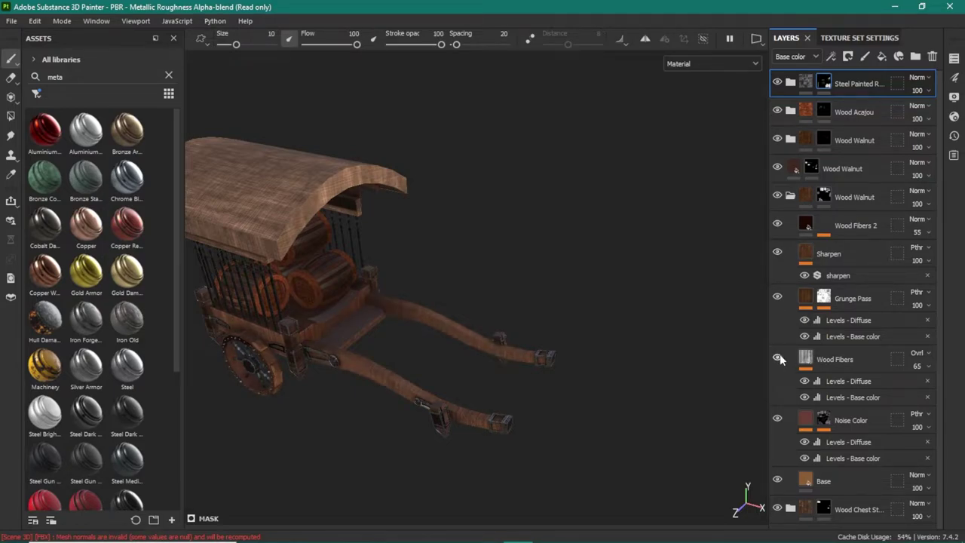
# Set the Wood Fibers fill rotation to 180
pyautogui.click(833, 360)
pyautogui.click(954, 79)
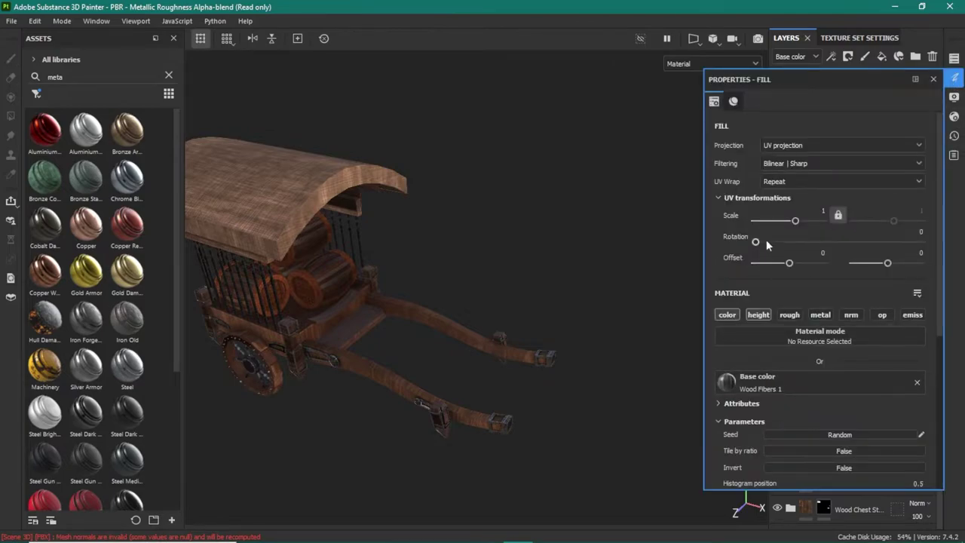
pyautogui.click(920, 232)
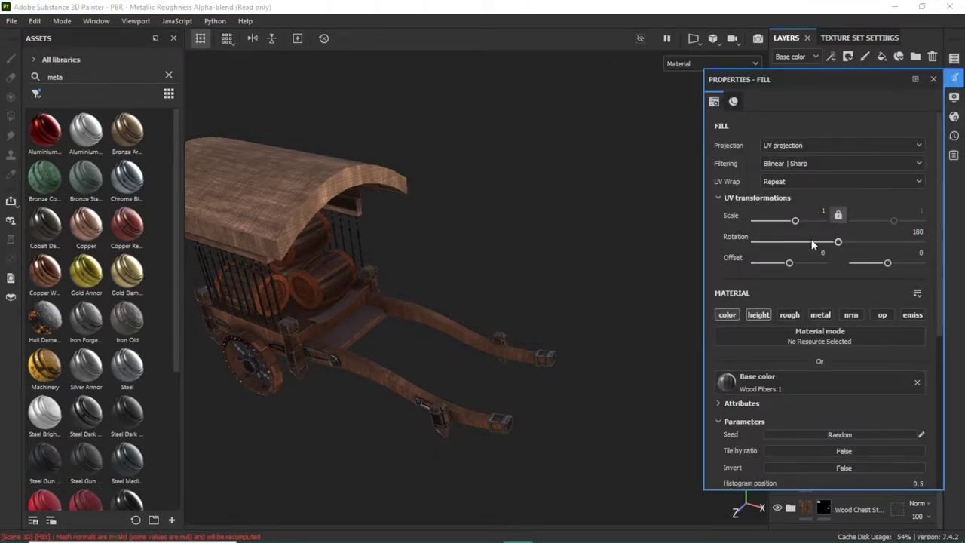
pyautogui.click(954, 75)
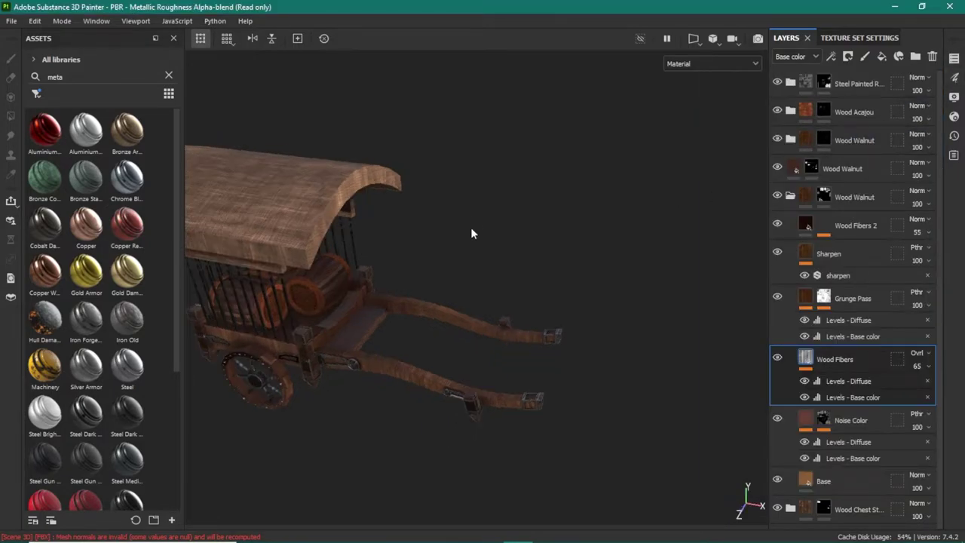
pyautogui.moveTo(470, 227); pyautogui.dragTo(588, 272)
pyautogui.scroll(3)
# Collapse Wood Walnut, expand Wood Chest Stylized and select its Wood Fibers 02 layer
pyautogui.click(789, 196)
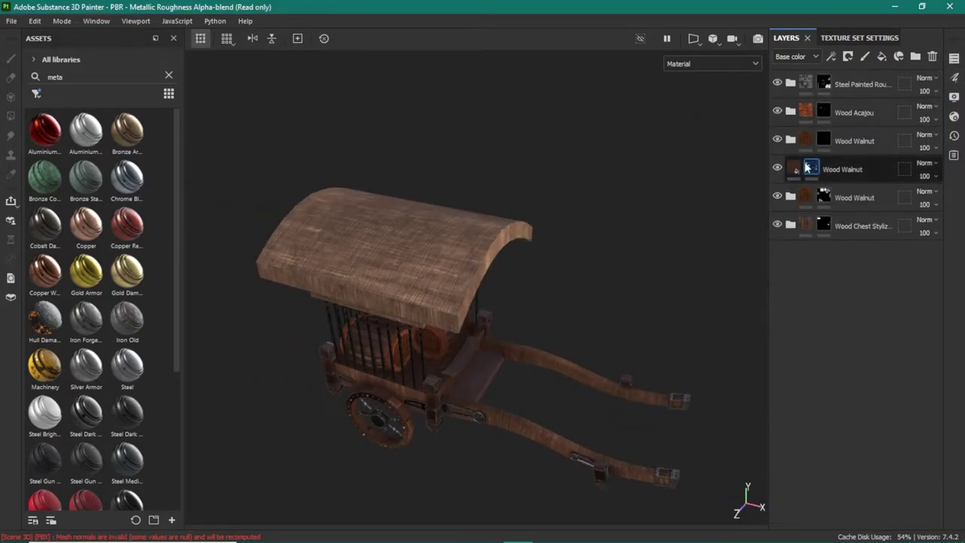
pyautogui.click(777, 226)
pyautogui.click(778, 225)
pyautogui.click(841, 229)
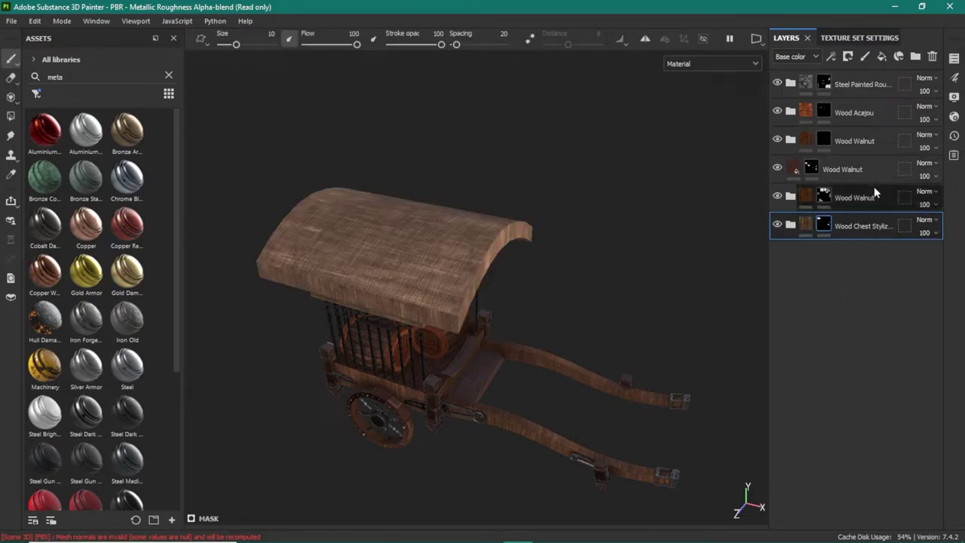
pyautogui.click(916, 56)
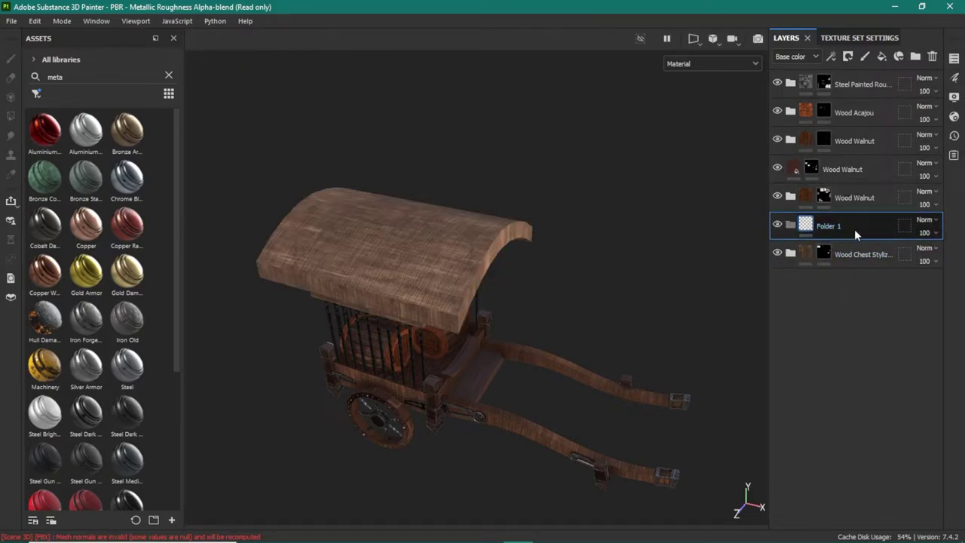
pyautogui.press('Delete')
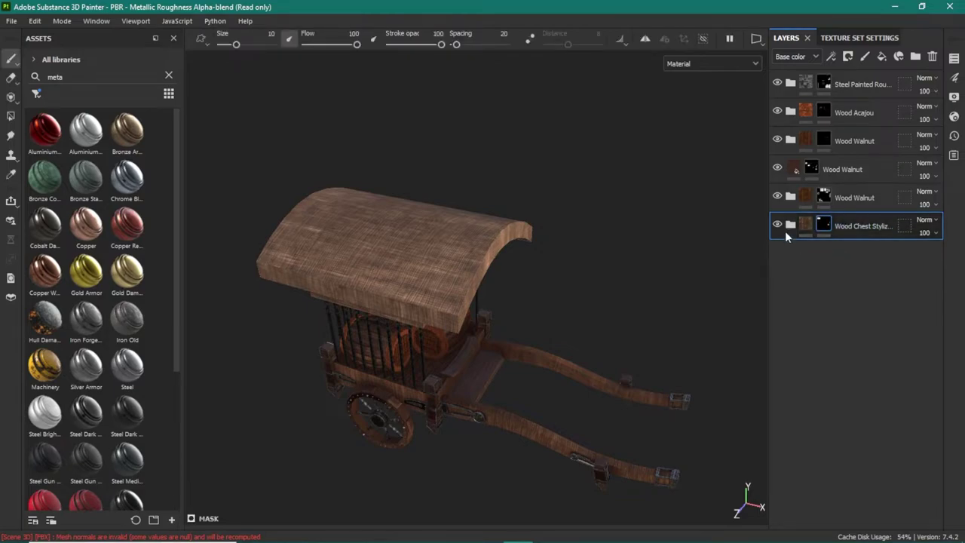
pyautogui.click(790, 225)
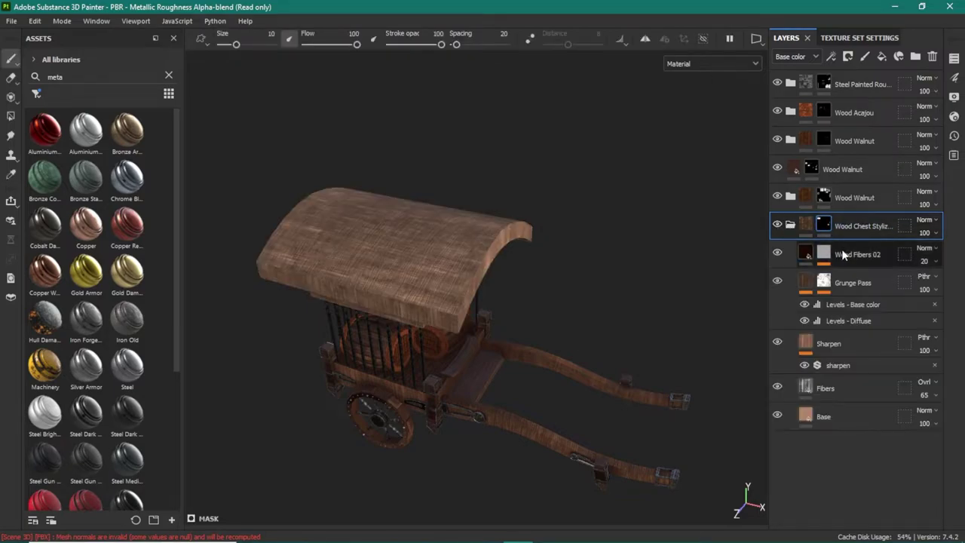
pyautogui.click(842, 248)
# Clear the asset search, apply Wood Walnut, and move it into Wood Chest Stylized above Wood Fibers 02
pyautogui.scroll(-3)
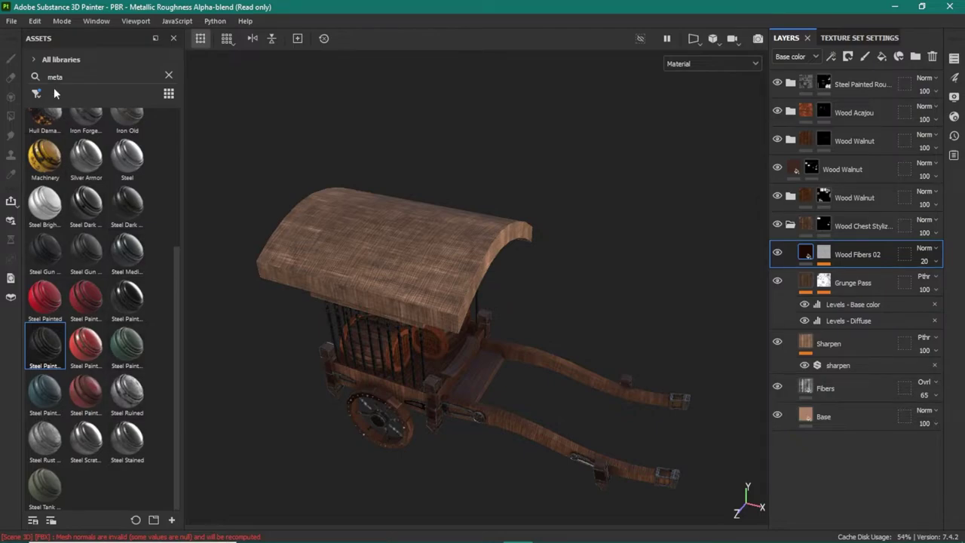
pyautogui.click(38, 92)
pyautogui.click(167, 77)
pyautogui.scroll(-3)
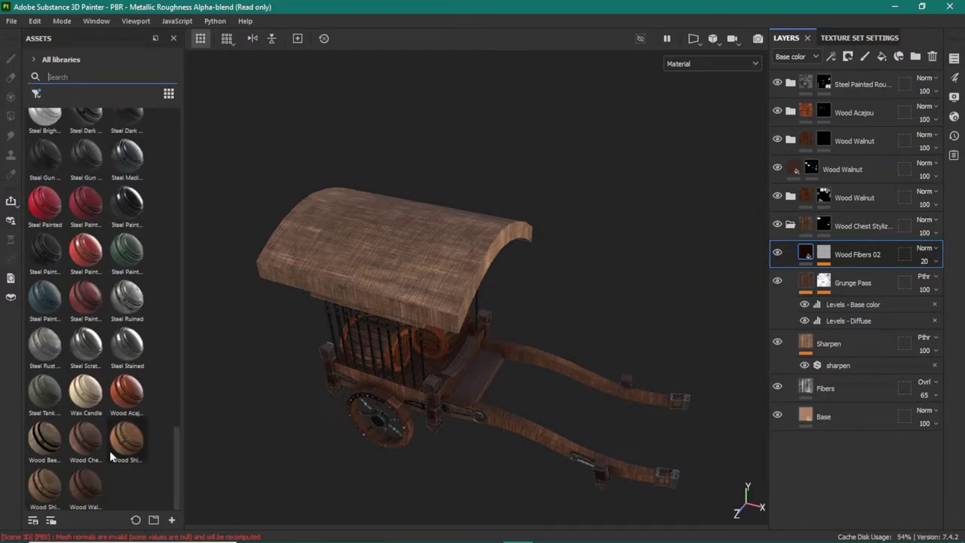
pyautogui.moveTo(91, 479); pyautogui.dragTo(382, 264)
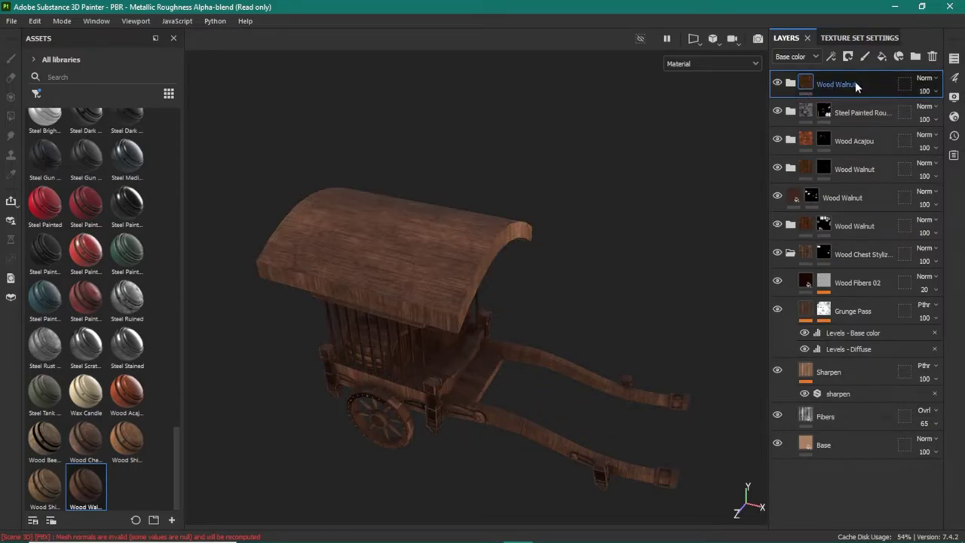
pyautogui.moveTo(855, 83); pyautogui.dragTo(848, 271)
pyautogui.moveTo(593, 296); pyautogui.dragTo(614, 279)
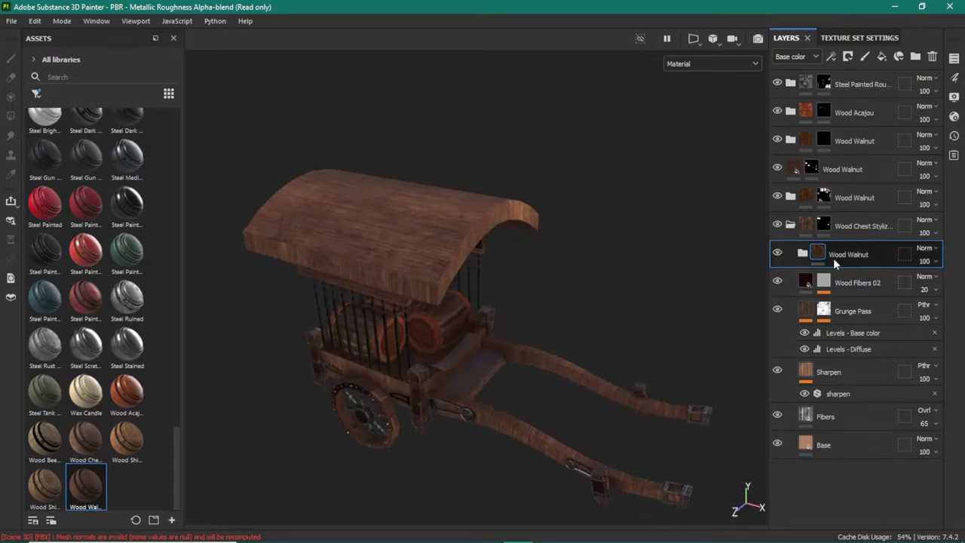
# Add a black mask to the Wood Walnut layer with a Dirt generator in it
pyautogui.rightClick(864, 242)
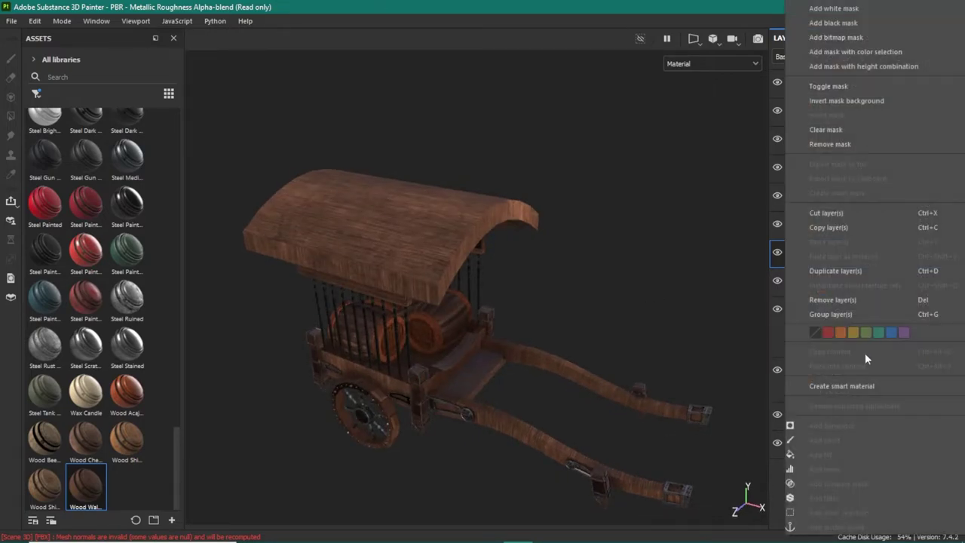
pyautogui.click(836, 25)
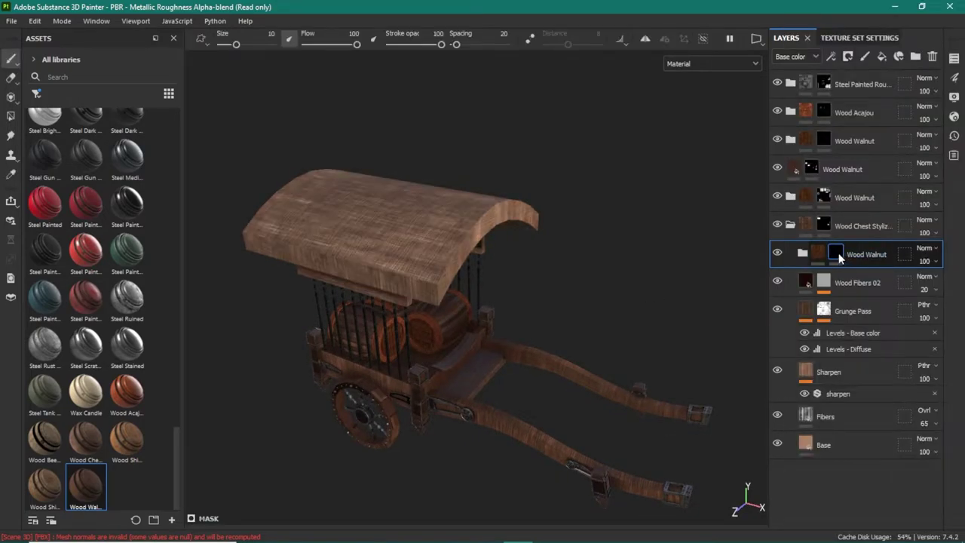
pyautogui.rightClick(838, 253)
pyautogui.click(856, 424)
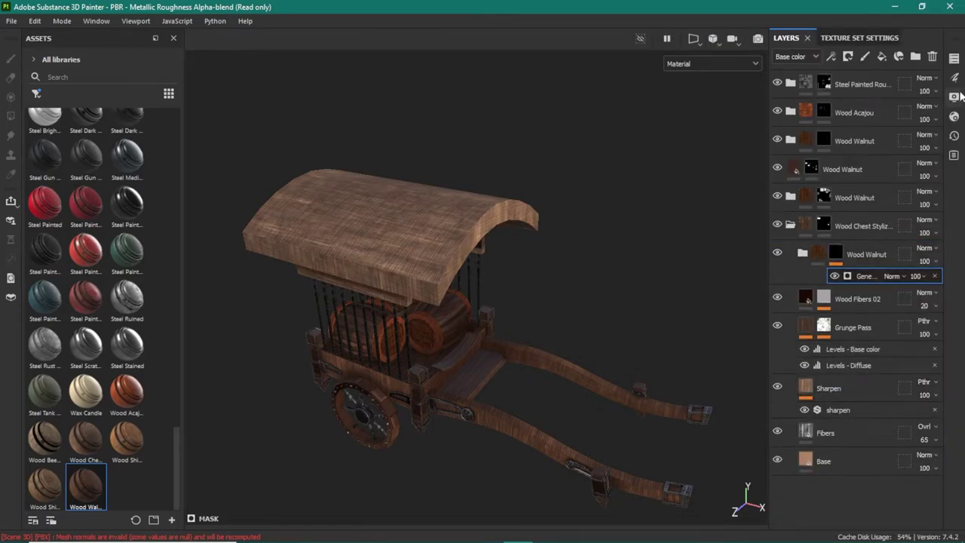
pyautogui.click(858, 126)
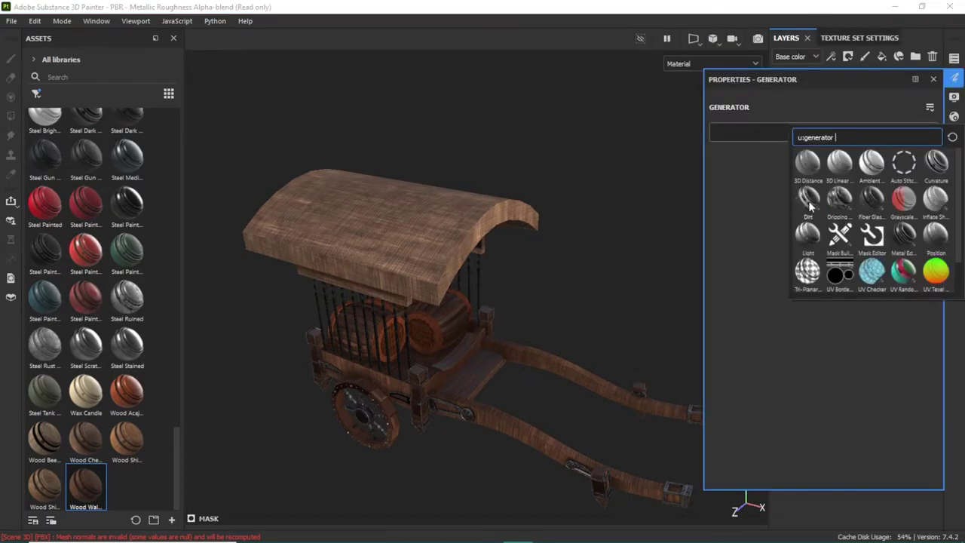
pyautogui.click(809, 202)
# Set the Dirt generator to Grunge Amount 0.53, Grunge Scale 6 and Edges Masking 0.74
pyautogui.moveTo(442, 218); pyautogui.dragTo(422, 226)
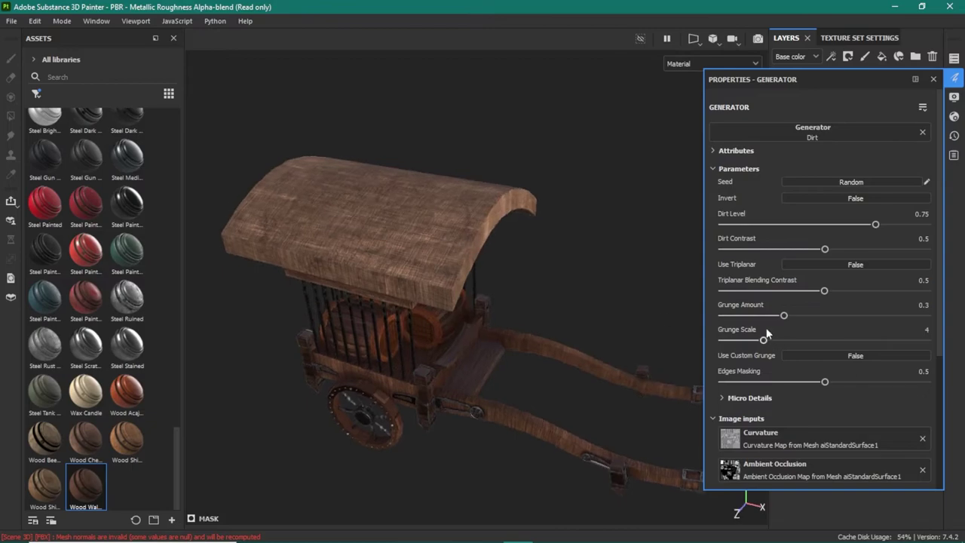
pyautogui.moveTo(785, 318); pyautogui.dragTo(873, 291)
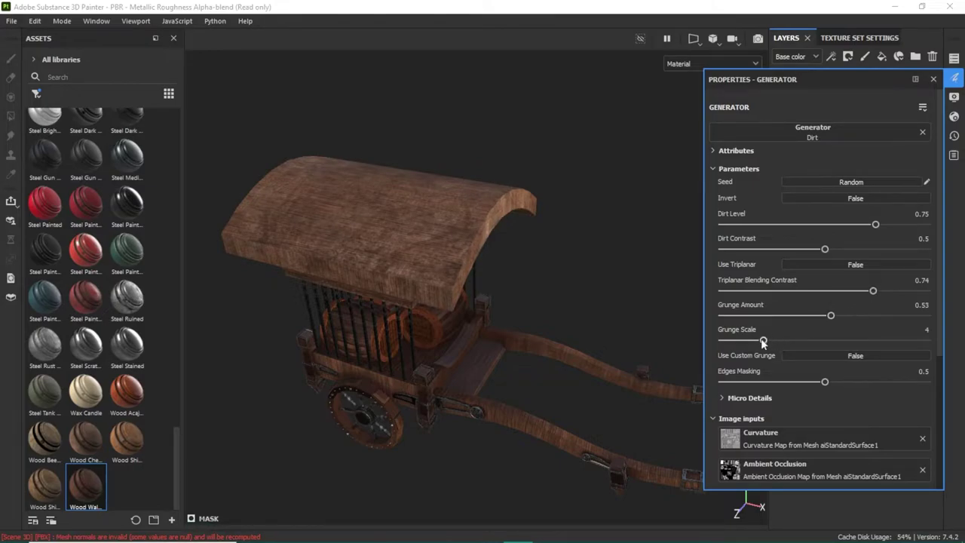
pyautogui.moveTo(790, 341); pyautogui.dragTo(790, 341)
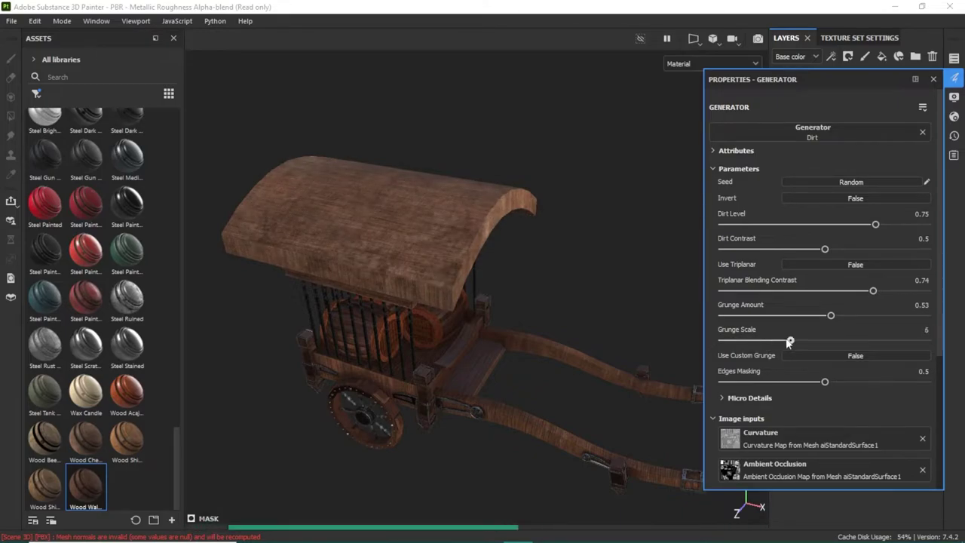
pyautogui.moveTo(825, 382); pyautogui.dragTo(873, 382)
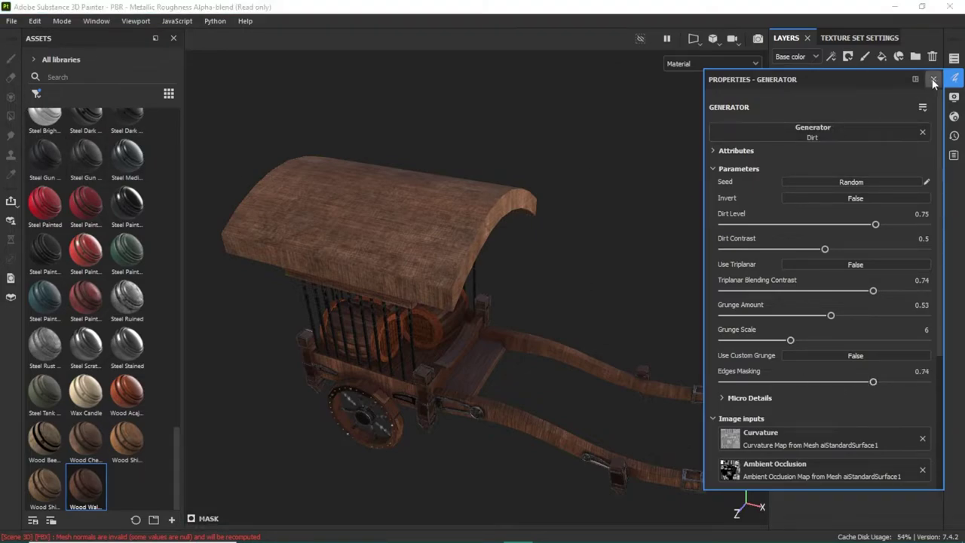
pyautogui.click(933, 80)
pyautogui.click(840, 258)
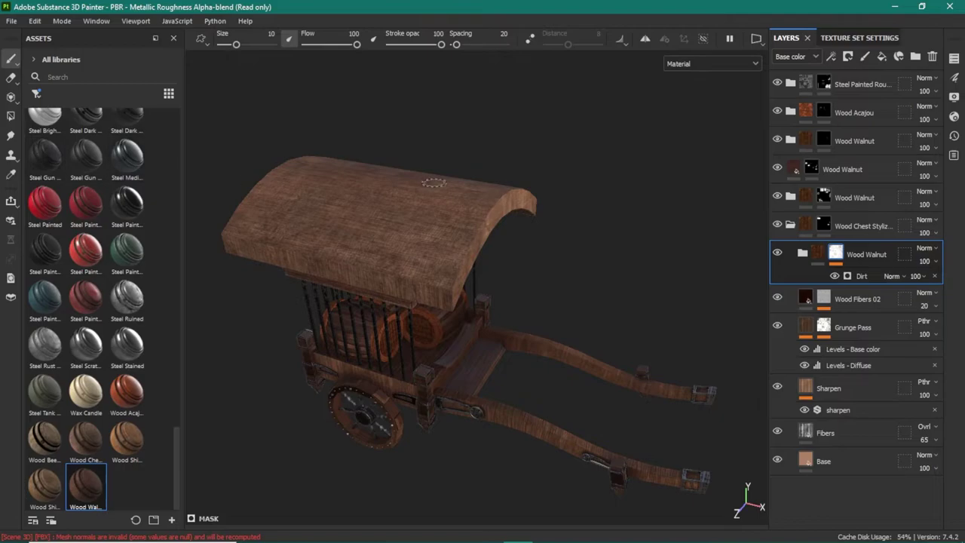
# Frame the cart, collapse the open group, and add Fill layer 1 above the Wood Walnut folder
pyautogui.moveTo(435, 183); pyautogui.dragTo(640, 188)
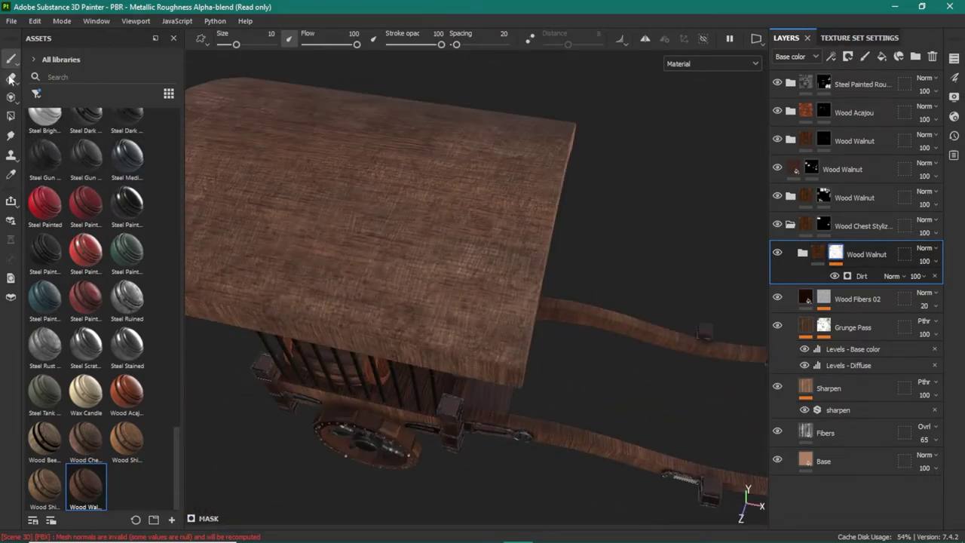
pyautogui.moveTo(439, 160); pyautogui.dragTo(771, 279)
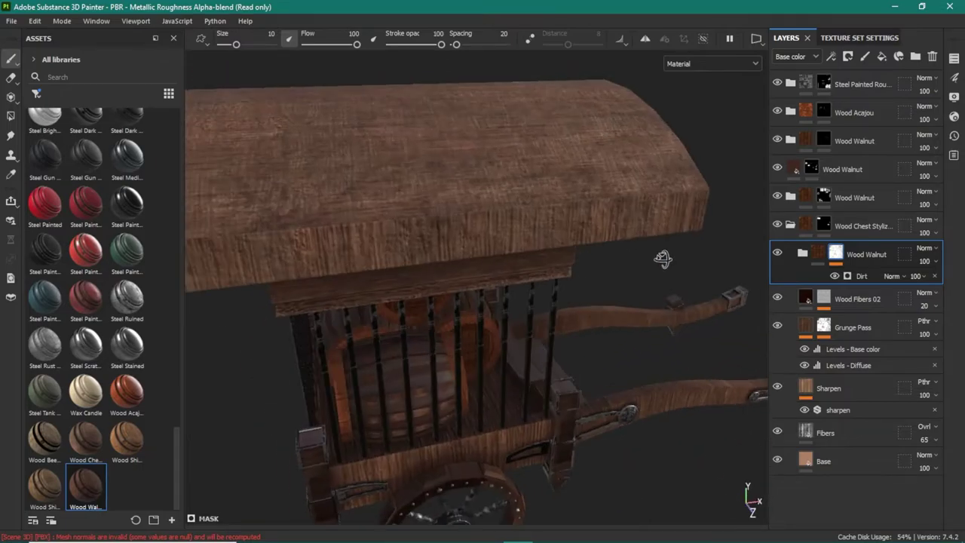
pyautogui.press('f')
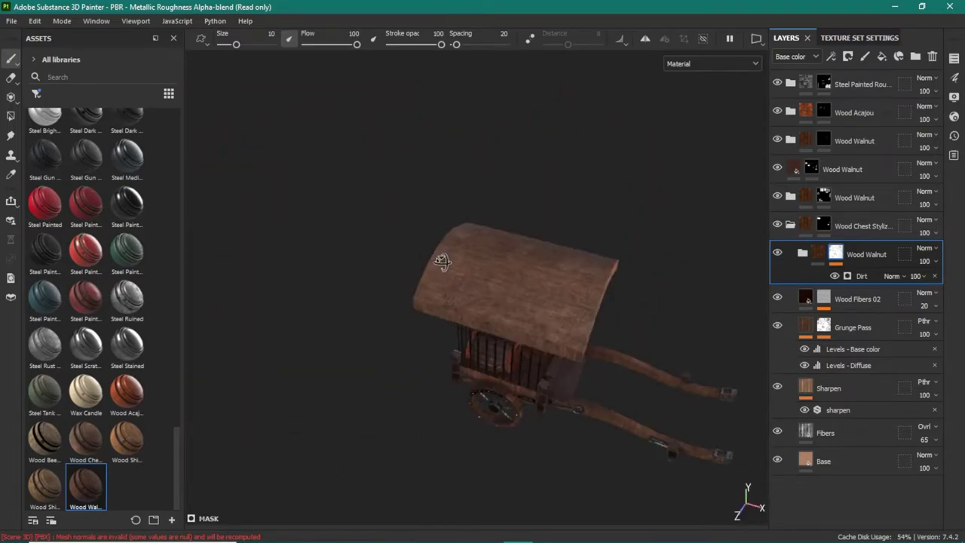
pyautogui.moveTo(511, 254); pyautogui.dragTo(509, 302)
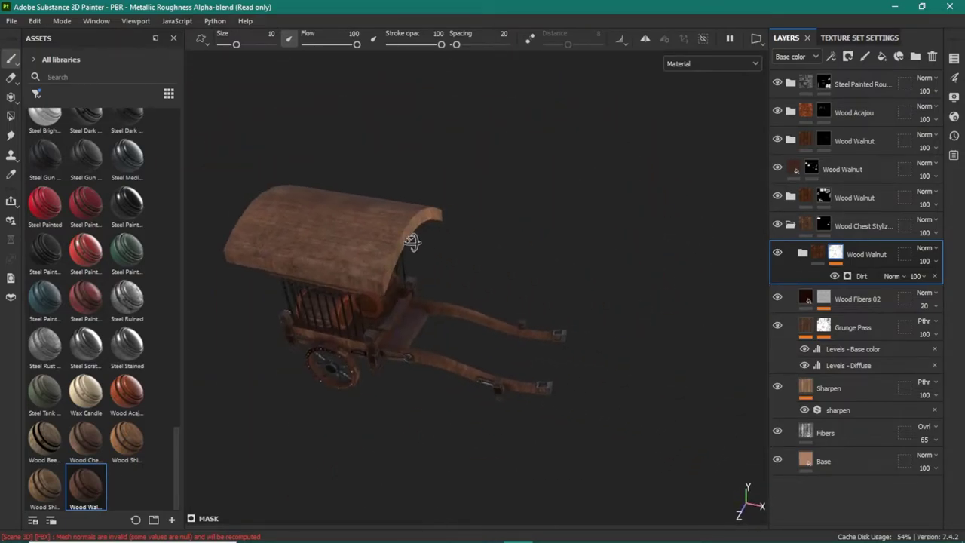
pyautogui.scroll(3)
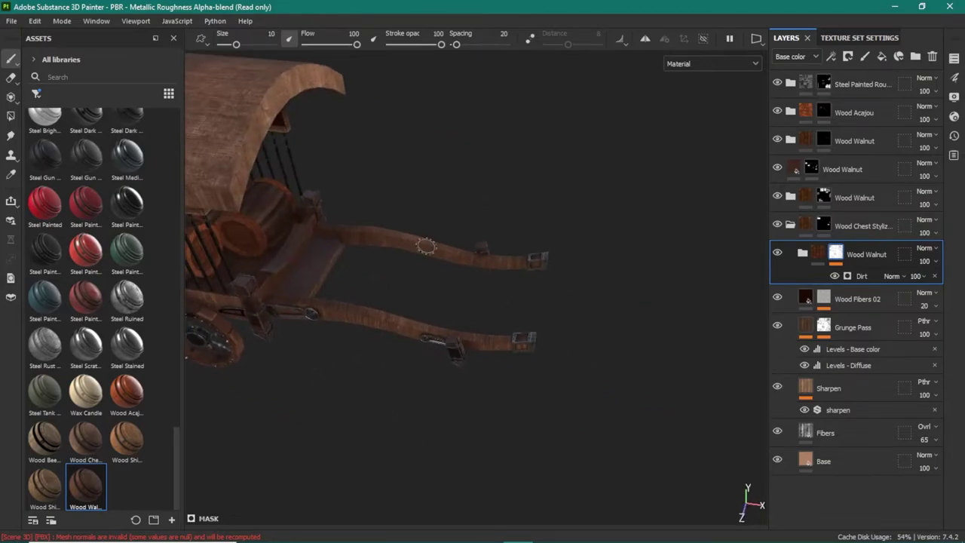
pyautogui.click(790, 224)
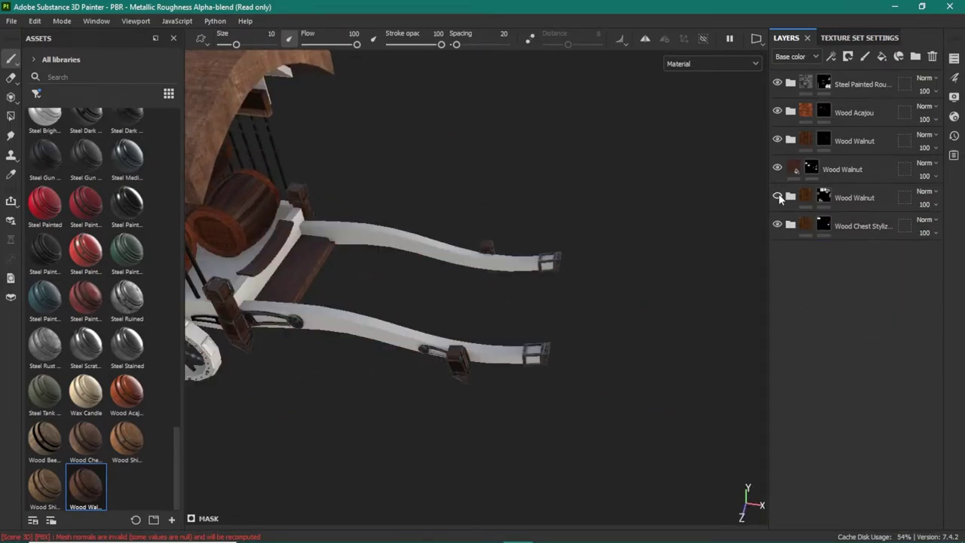
pyautogui.click(839, 199)
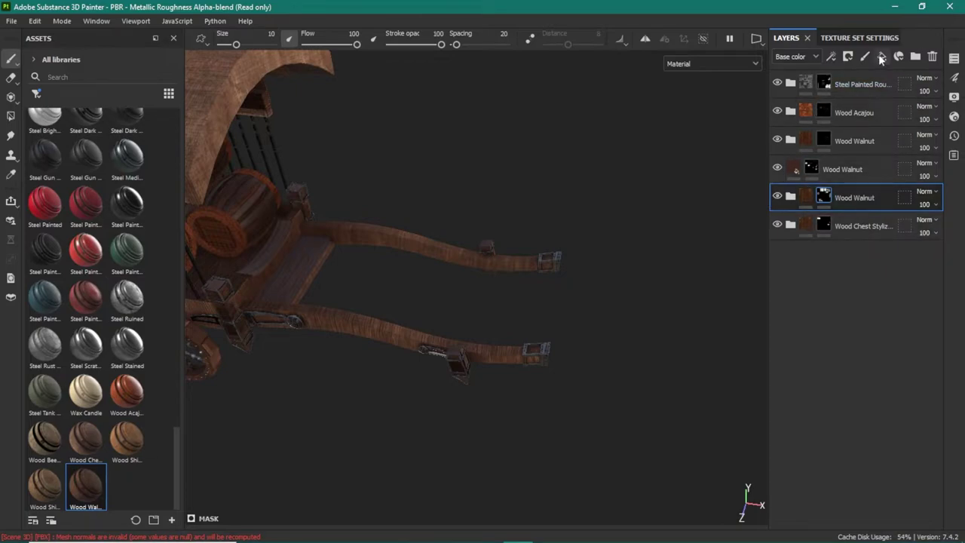
pyautogui.click(880, 57)
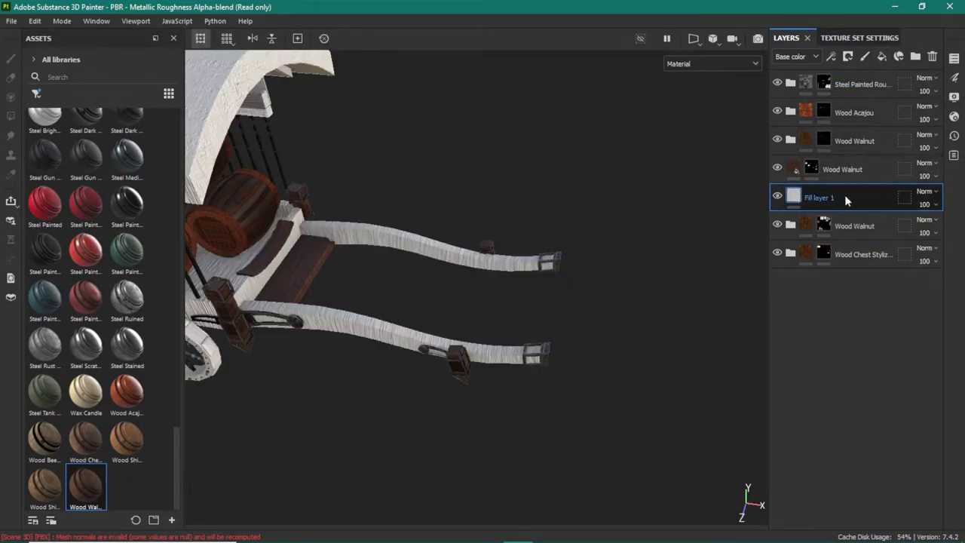
# Set Fill layer 1's base colour to black (000000)
pyautogui.click(800, 202)
pyautogui.click(856, 397)
pyautogui.click(694, 365)
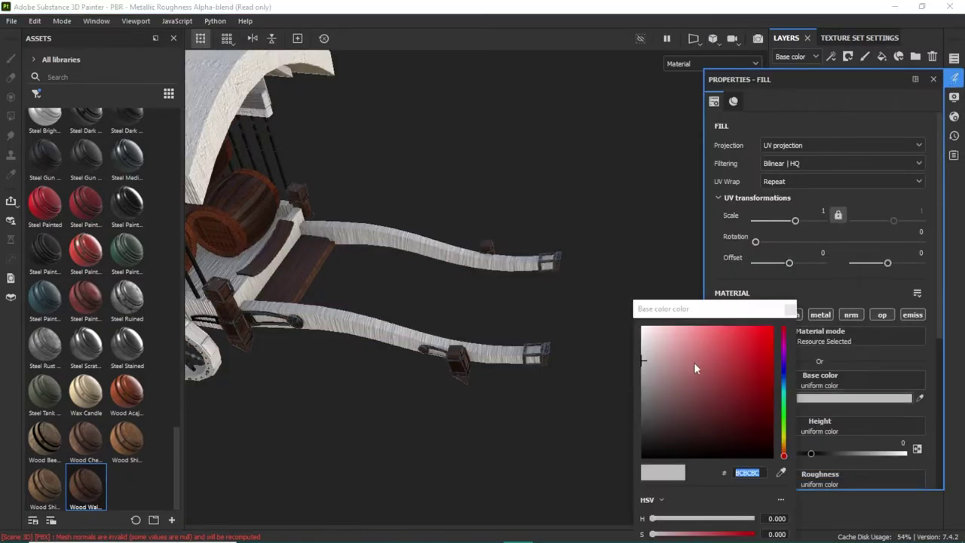
pyautogui.press('Return')
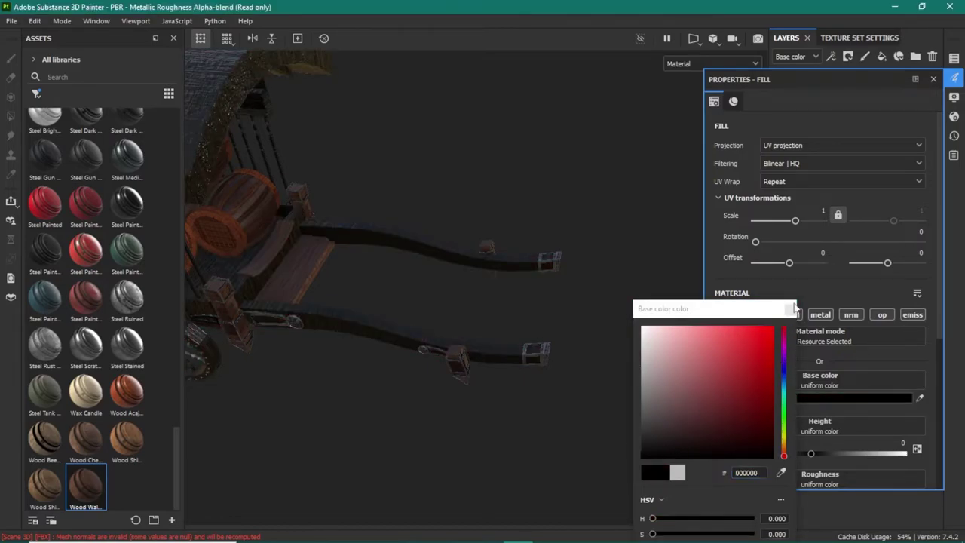
pyautogui.click(798, 310)
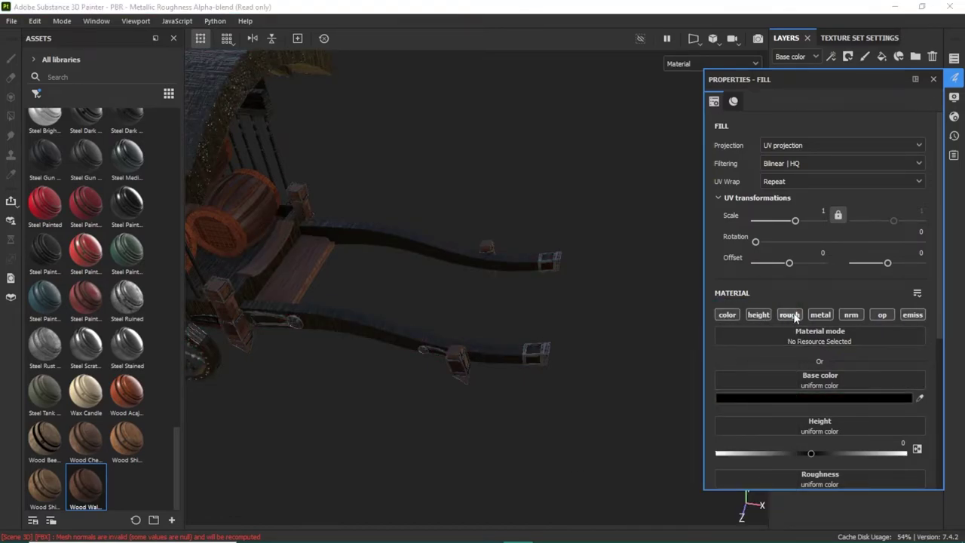
# Disable the fill's roughness, opacity and height channels and move it into the Wood Walnut folder
pyautogui.click(791, 315)
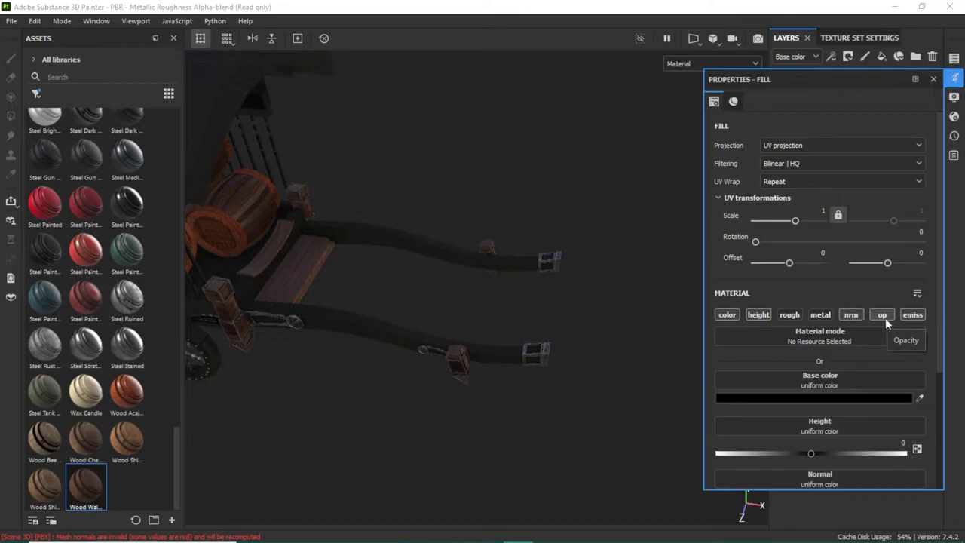
pyautogui.click(883, 315)
pyautogui.click(761, 316)
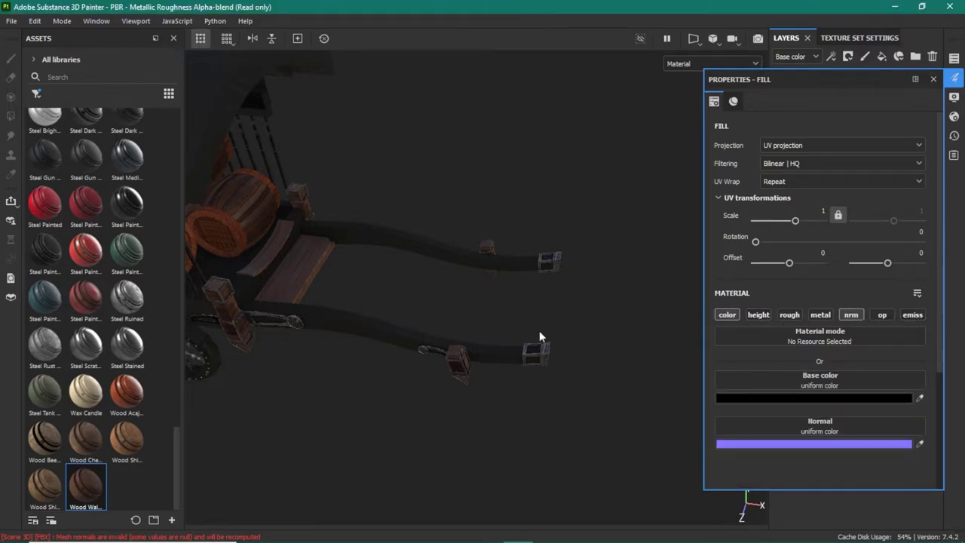
pyautogui.click(934, 78)
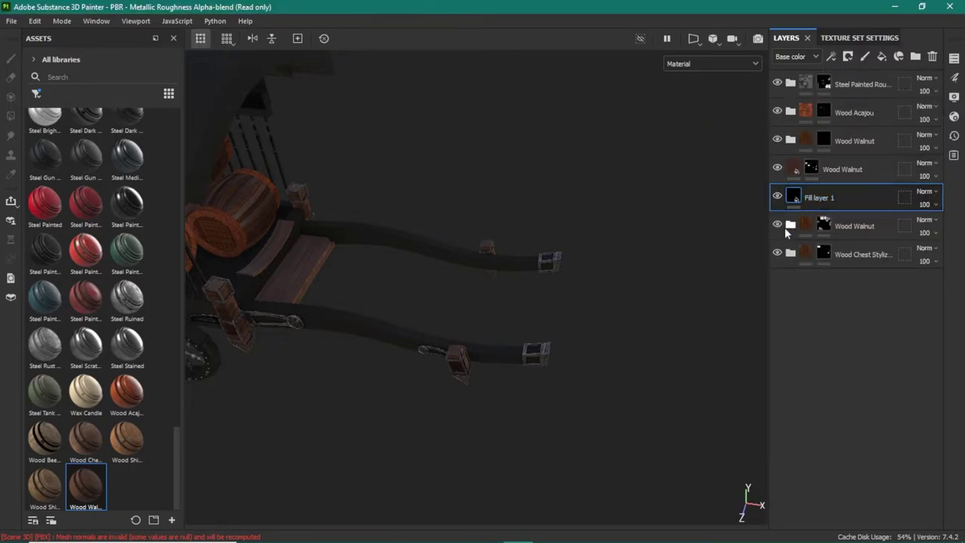
pyautogui.moveTo(837, 199); pyautogui.dragTo(834, 230)
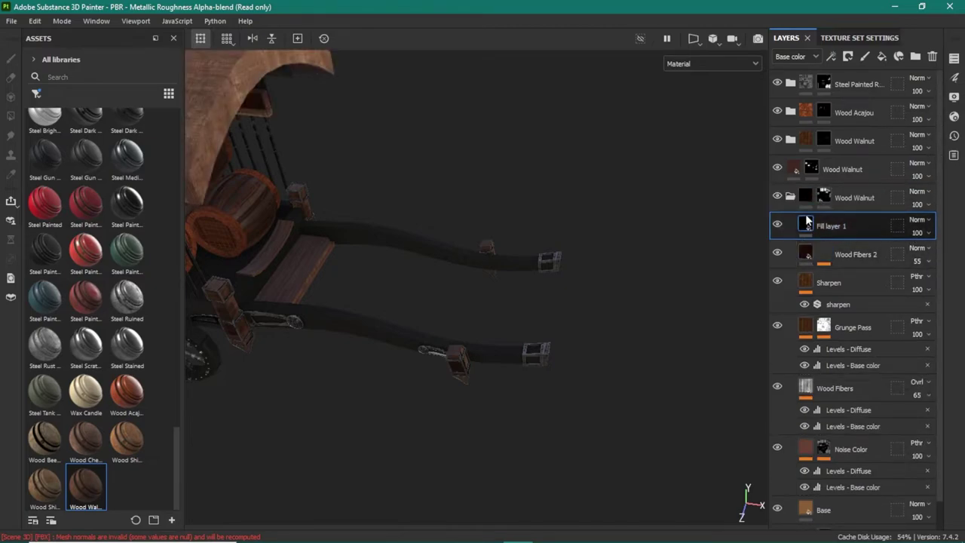
# Add a generator to Fill layer 1 and try the Dripping Rust generator
pyautogui.click(791, 197)
pyautogui.click(791, 197)
pyautogui.rightClick(838, 226)
pyautogui.click(829, 487)
pyautogui.click(834, 252)
pyautogui.click(822, 149)
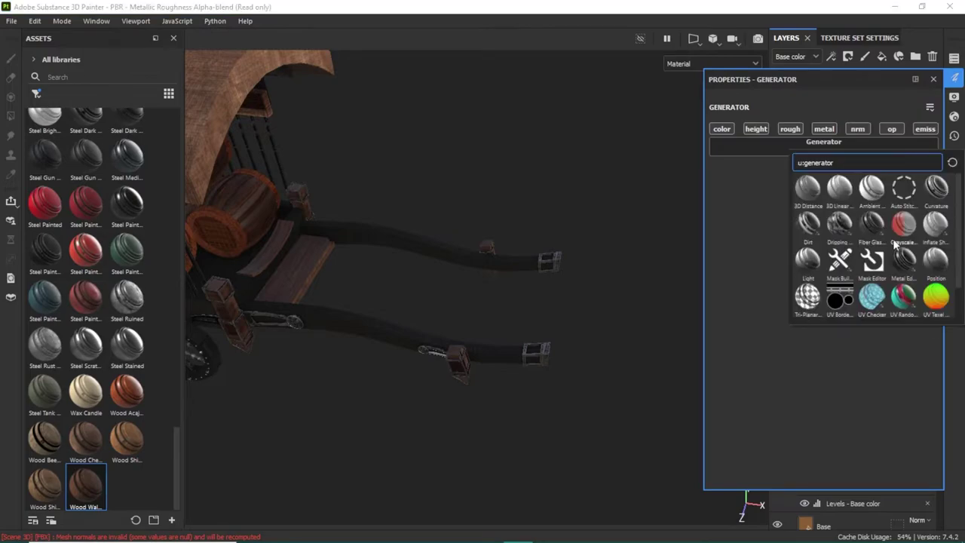
pyautogui.scroll(-3)
pyautogui.scroll(3)
pyautogui.click(841, 257)
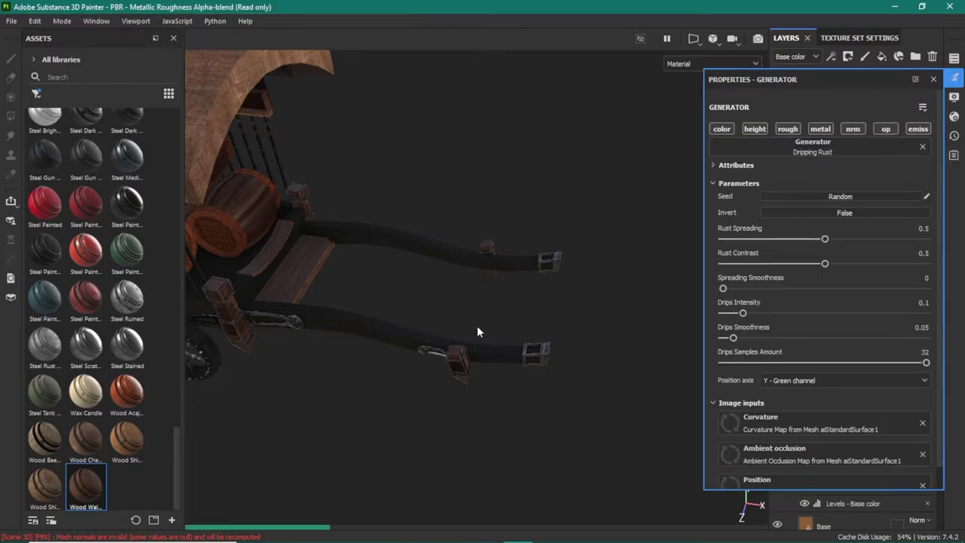
# Undo Dripping Rust and choose the Dirt generator instead
pyautogui.moveTo(591, 352); pyautogui.dragTo(546, 316)
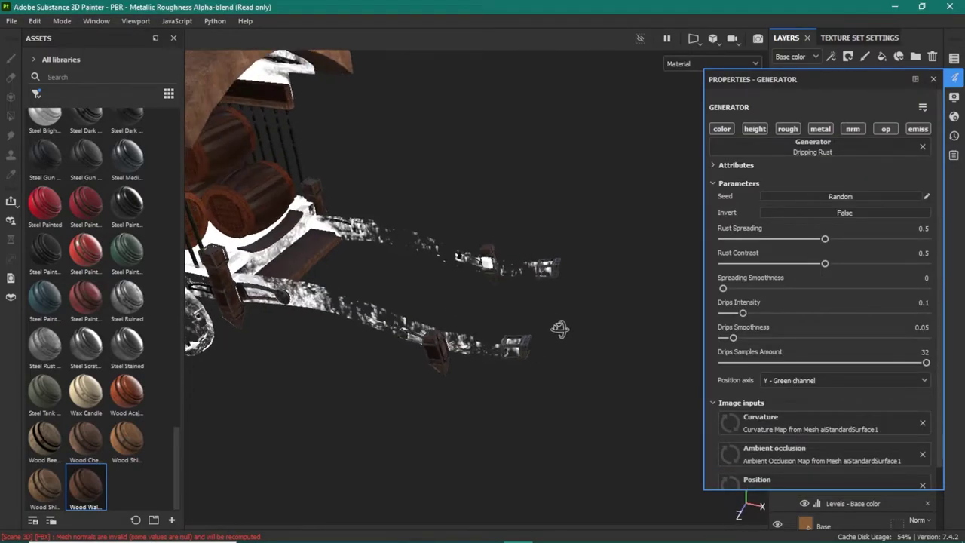
pyautogui.hotkey('ctrl', 'z')
pyautogui.click(791, 145)
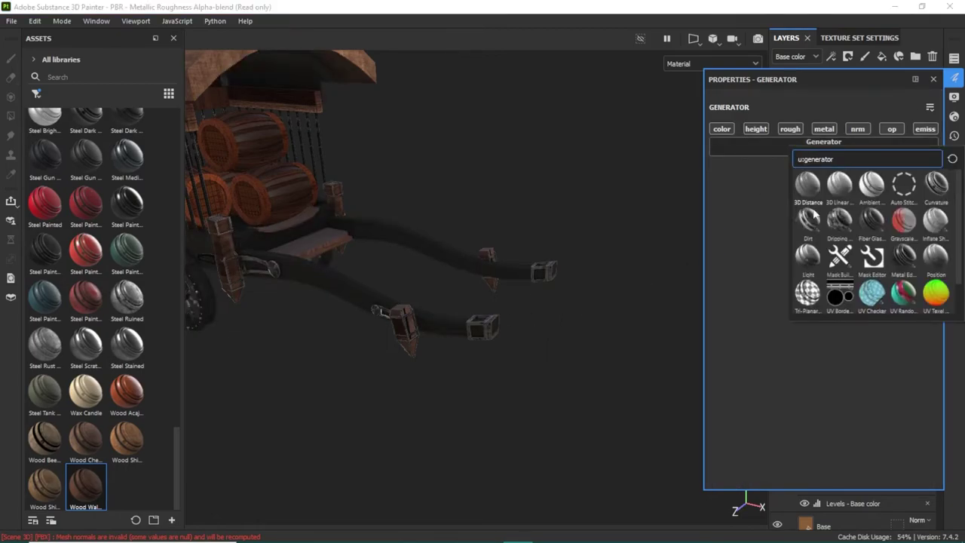
pyautogui.click(817, 232)
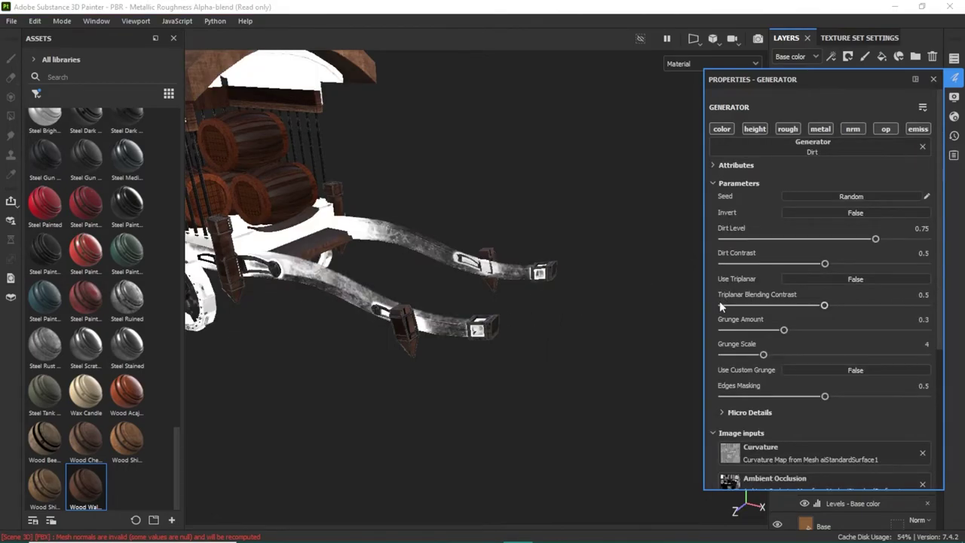
pyautogui.moveTo(520, 226); pyautogui.dragTo(898, 124)
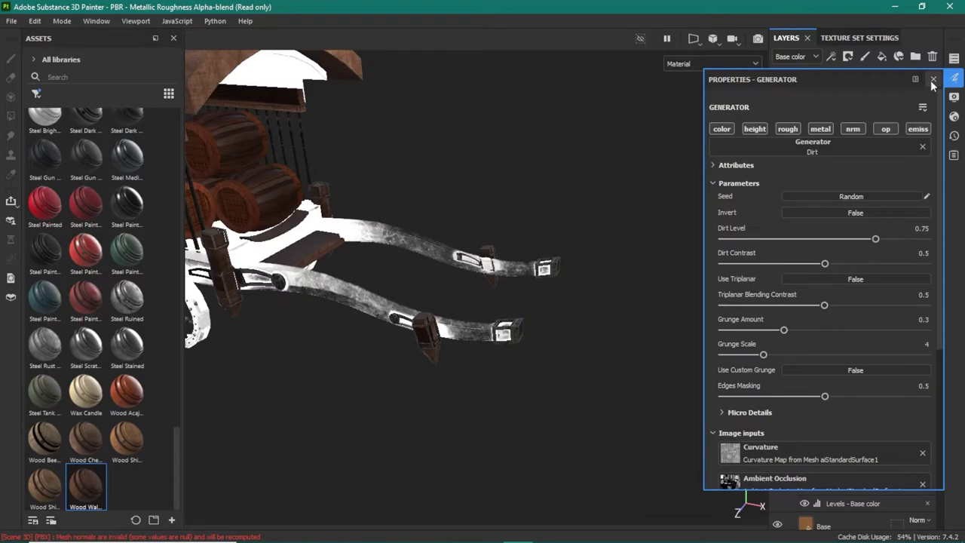
# Add black masks to the Wood Walnut folder and Fill layer 1, then a generator inside Fill layer 1's mask
pyautogui.click(933, 79)
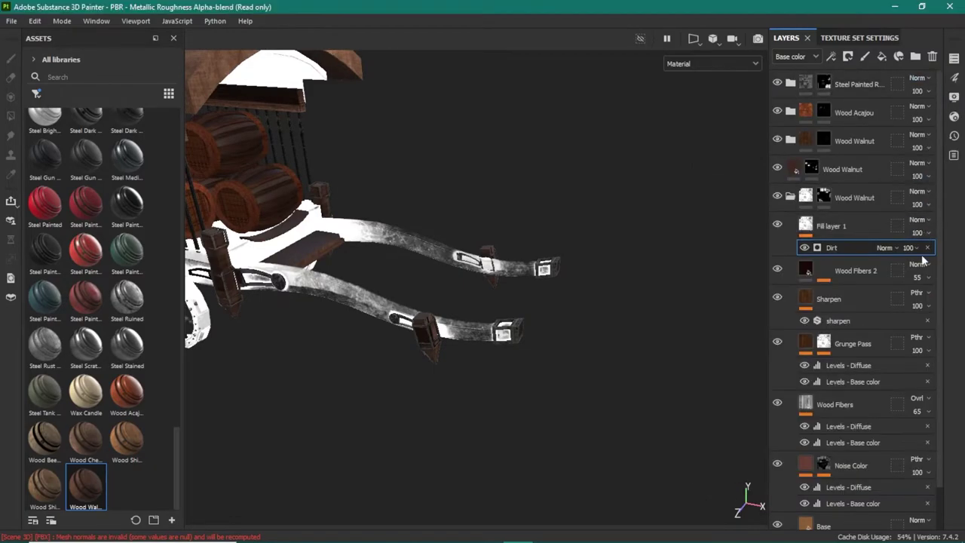
pyautogui.click(837, 229)
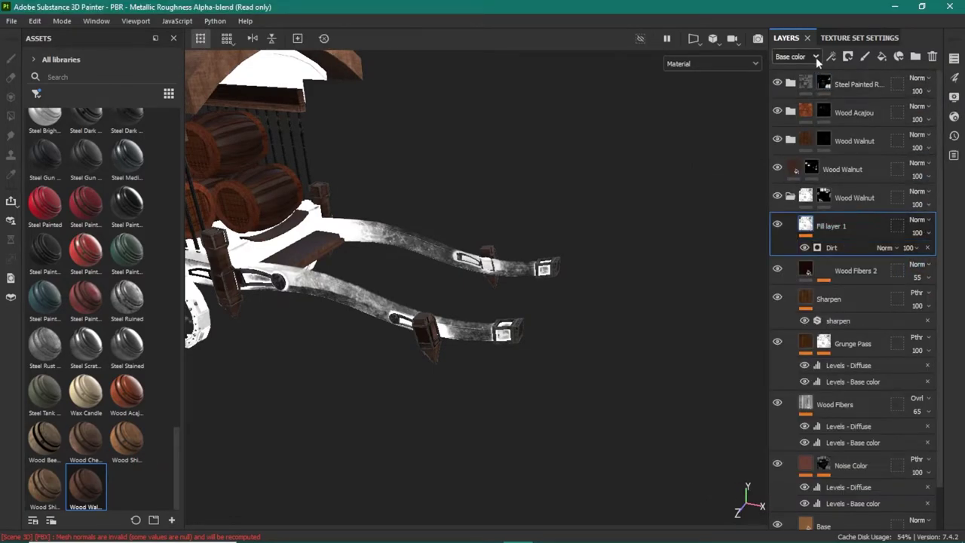
pyautogui.rightClick(843, 196)
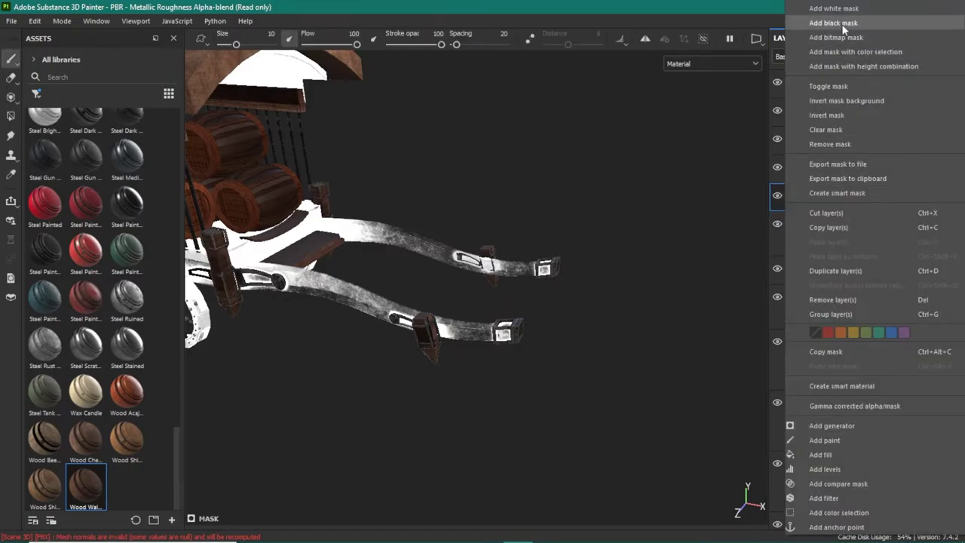
pyautogui.click(837, 23)
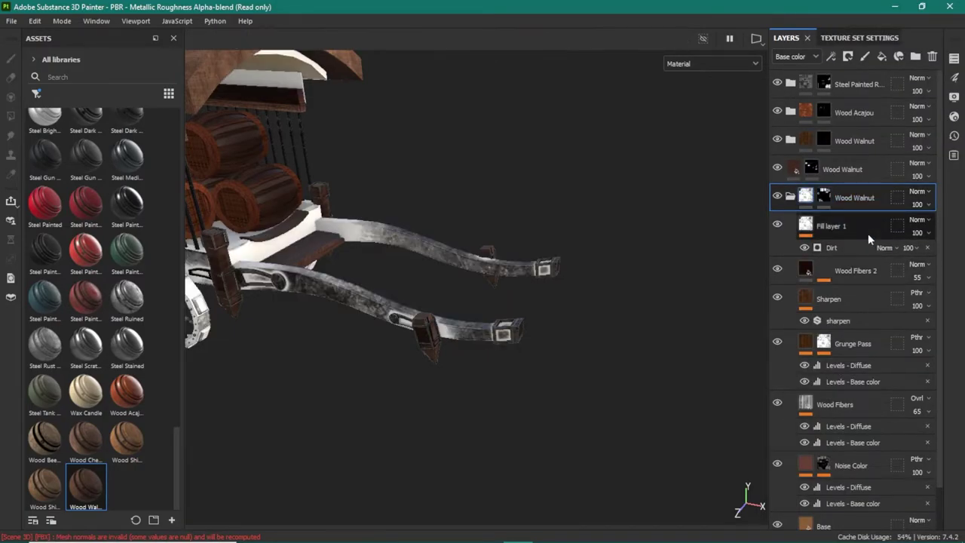
pyautogui.rightClick(850, 224)
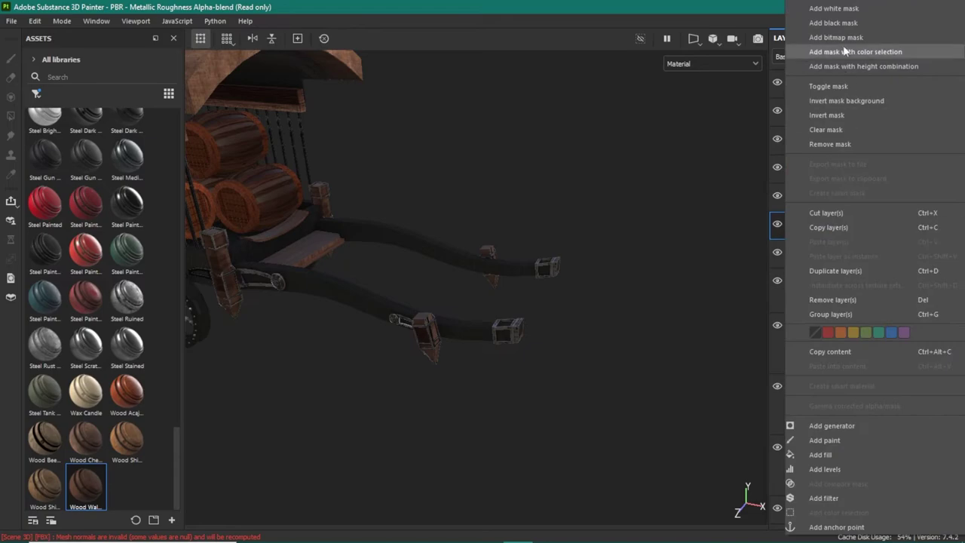
pyautogui.click(843, 24)
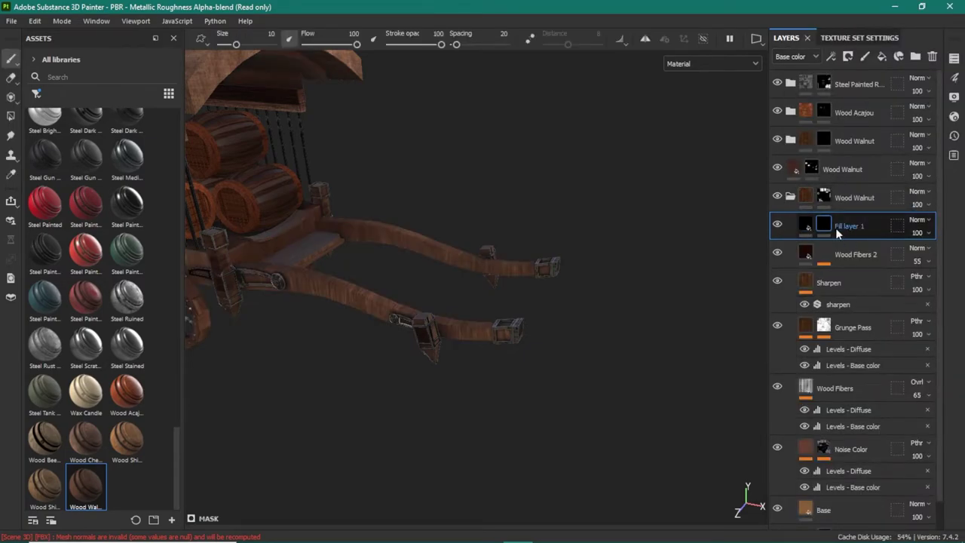
pyautogui.rightClick(886, 227)
pyautogui.click(830, 409)
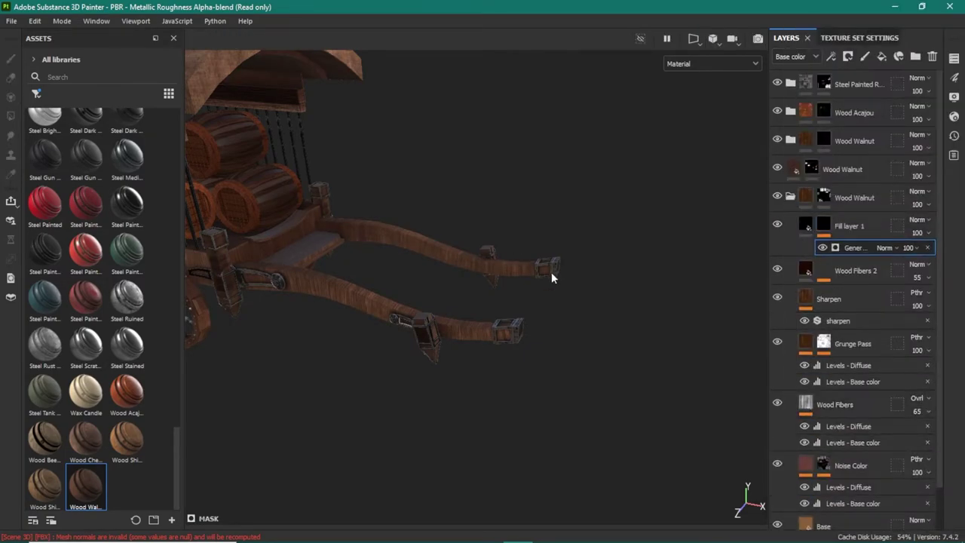
# Add a Dirt generator to Fill layer 1's mask
pyautogui.click(853, 248)
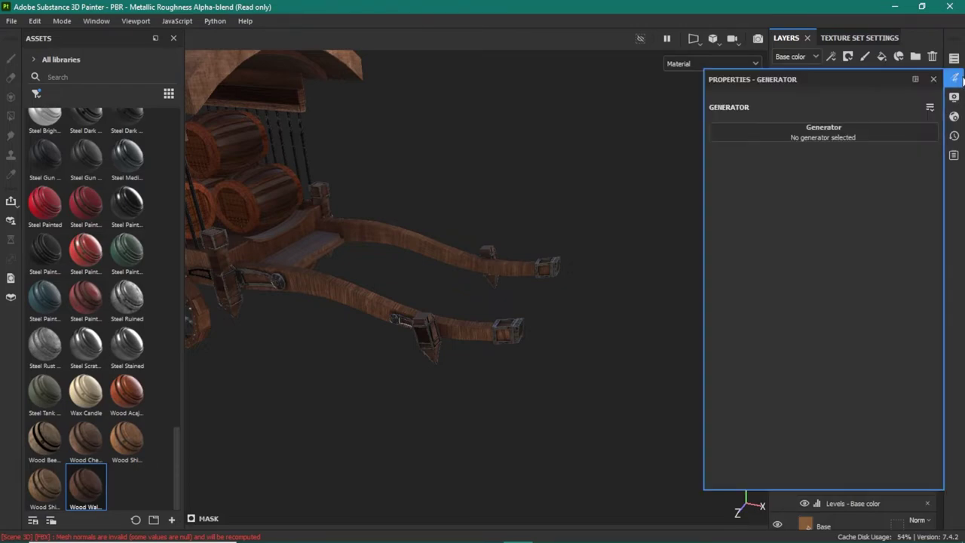
pyautogui.click(851, 133)
pyautogui.click(809, 216)
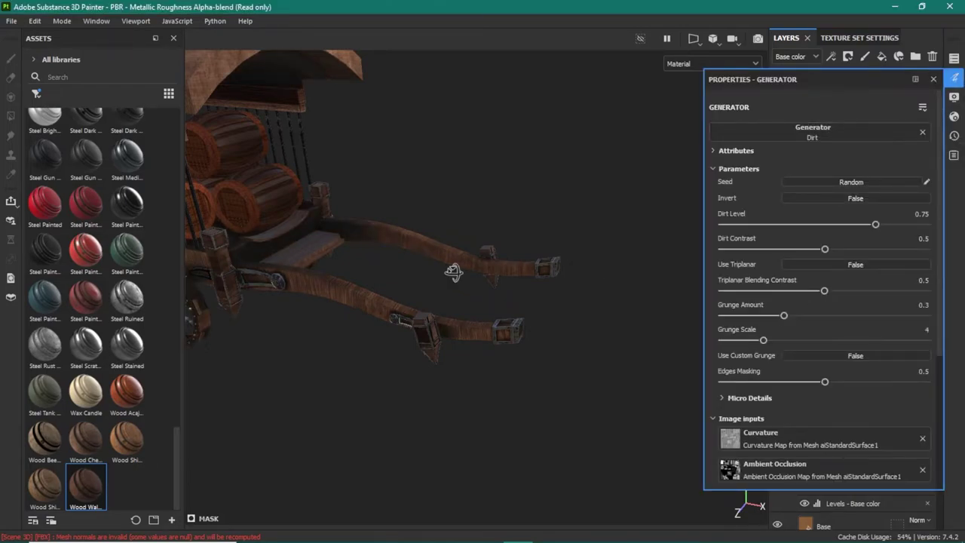
pyautogui.moveTo(454, 273); pyautogui.dragTo(542, 286)
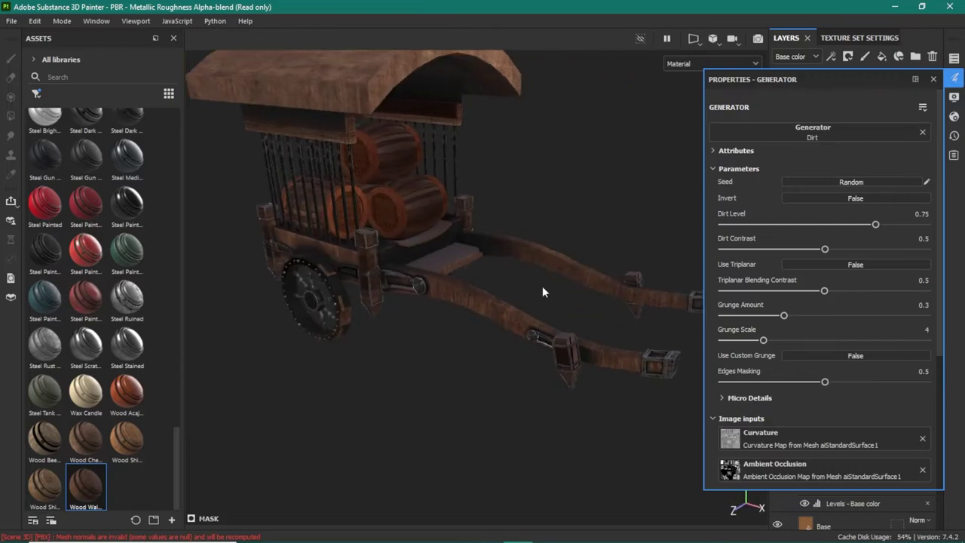
# Lower the Dirt contrast, set Dirt Level to 0.61, and adjust the Grunge Scale
pyautogui.moveTo(824, 252); pyautogui.dragTo(730, 261)
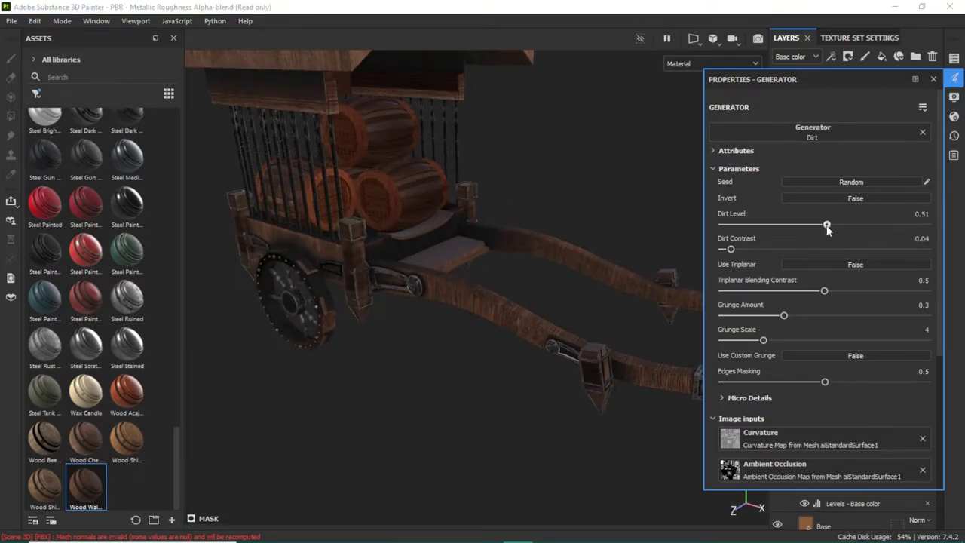
pyautogui.moveTo(827, 230); pyautogui.dragTo(847, 239)
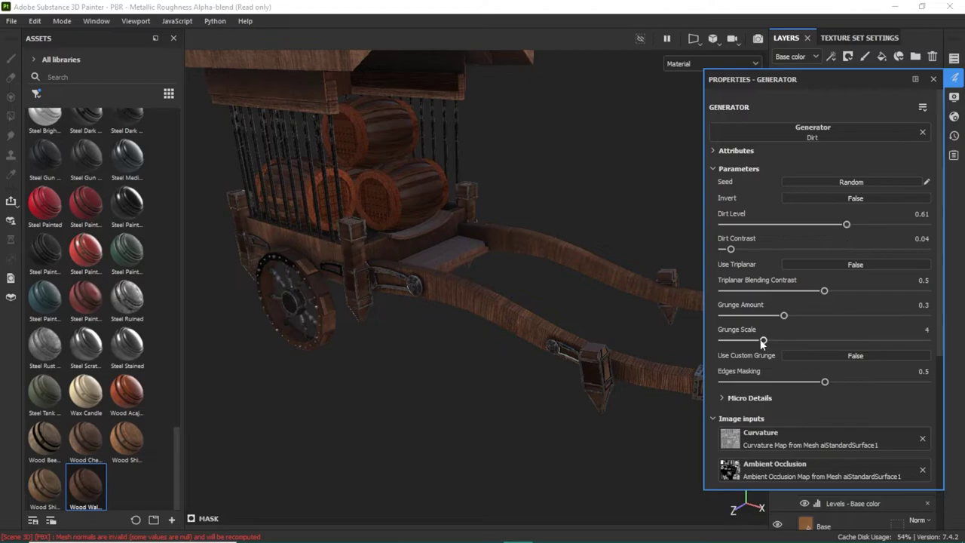
pyautogui.moveTo(764, 342); pyautogui.dragTo(812, 316)
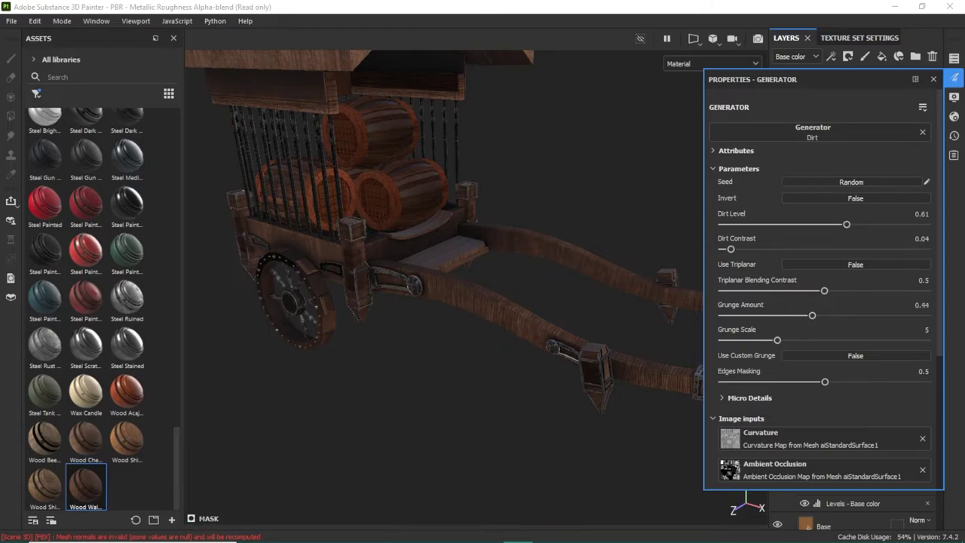
pyautogui.click(934, 79)
pyautogui.moveTo(462, 260); pyautogui.dragTo(513, 246)
pyautogui.moveTo(513, 246); pyautogui.dragTo(532, 349)
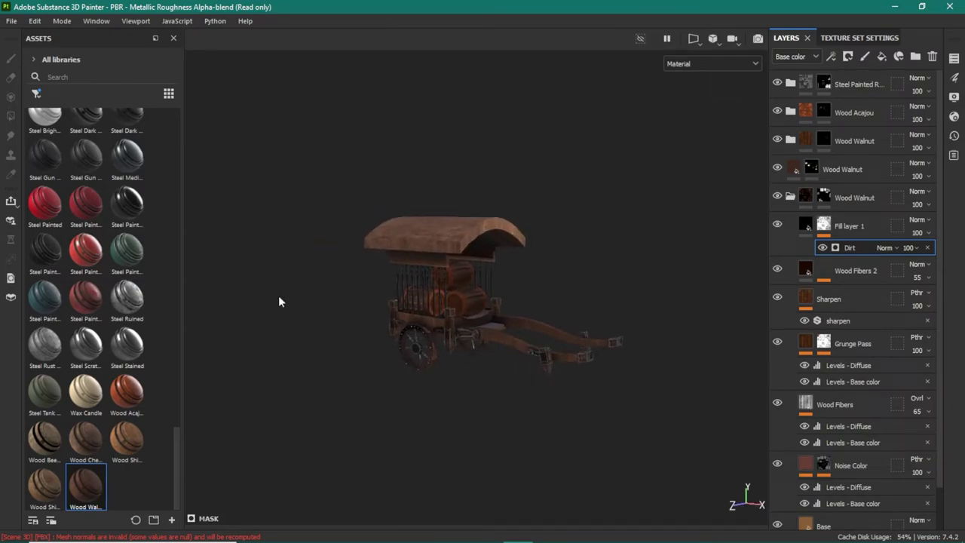
# Set the texture export output directory to a new 'cart texture' folder on D:
pyautogui.click(13, 21)
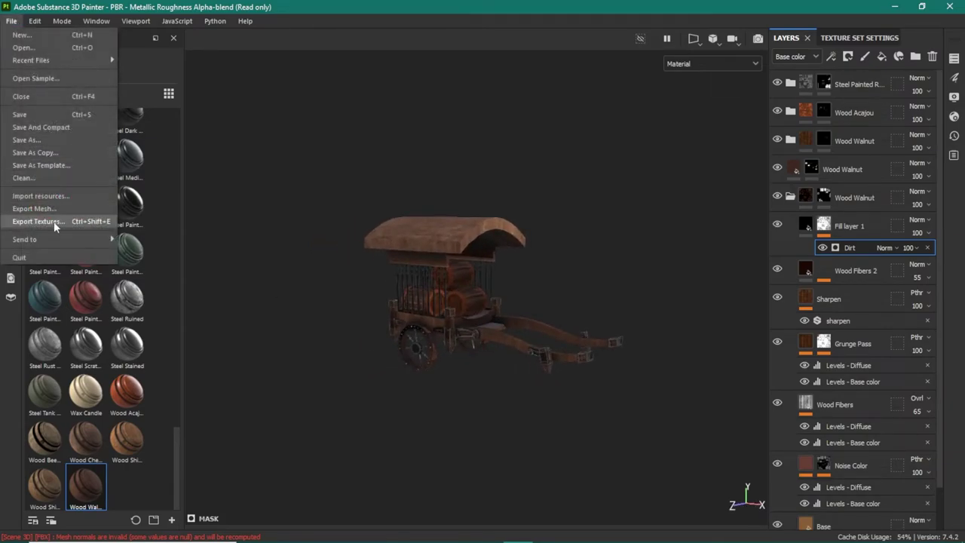
pyautogui.click(54, 221)
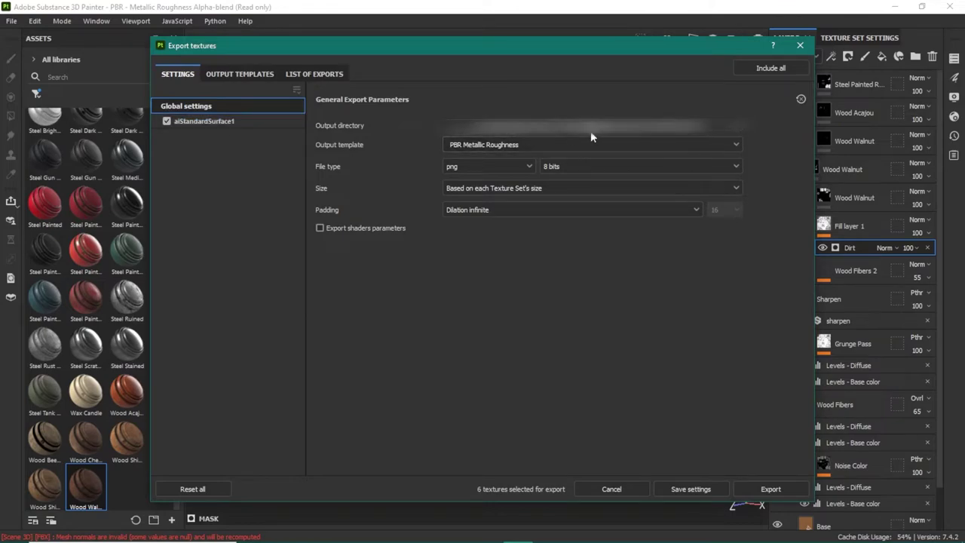
pyautogui.click(562, 128)
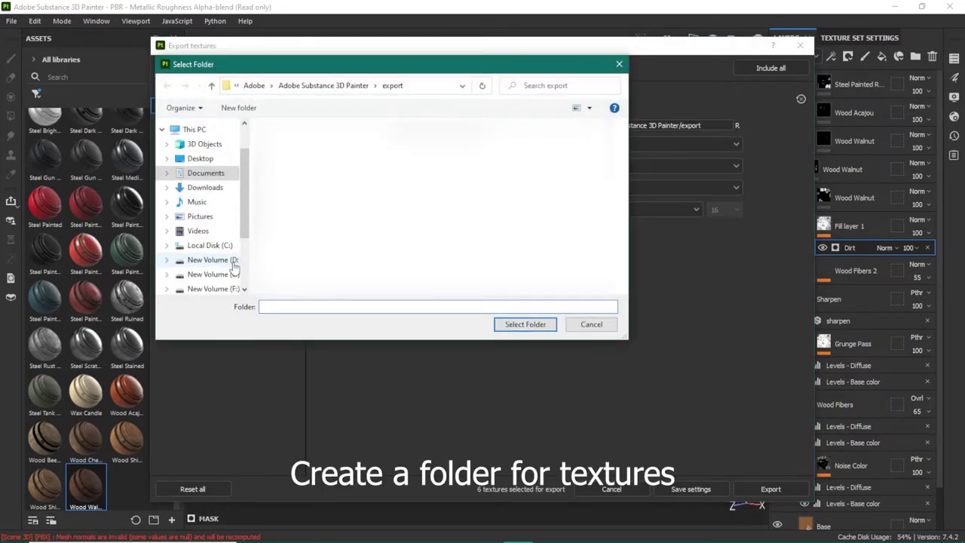
pyautogui.click(226, 261)
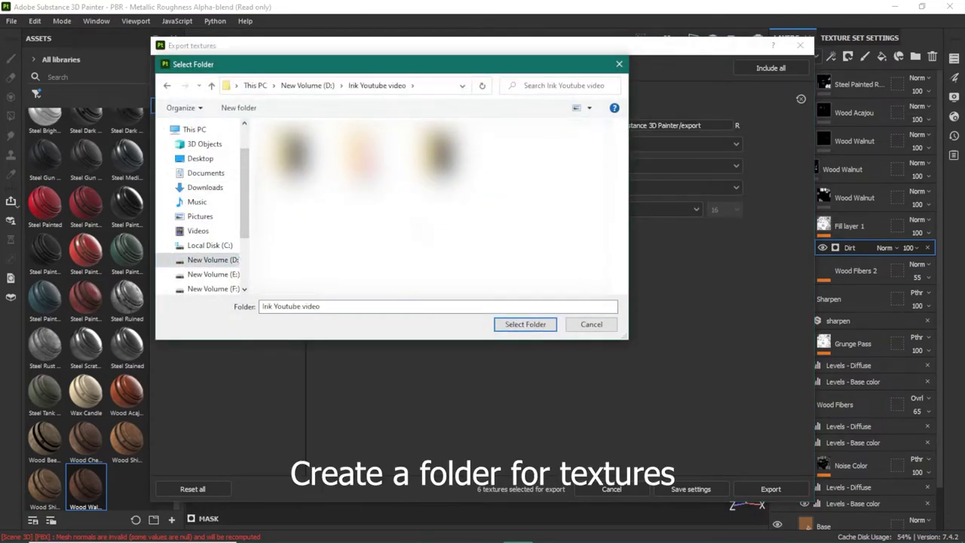
pyautogui.rightClick(388, 295)
pyautogui.moveTo(443, 335)
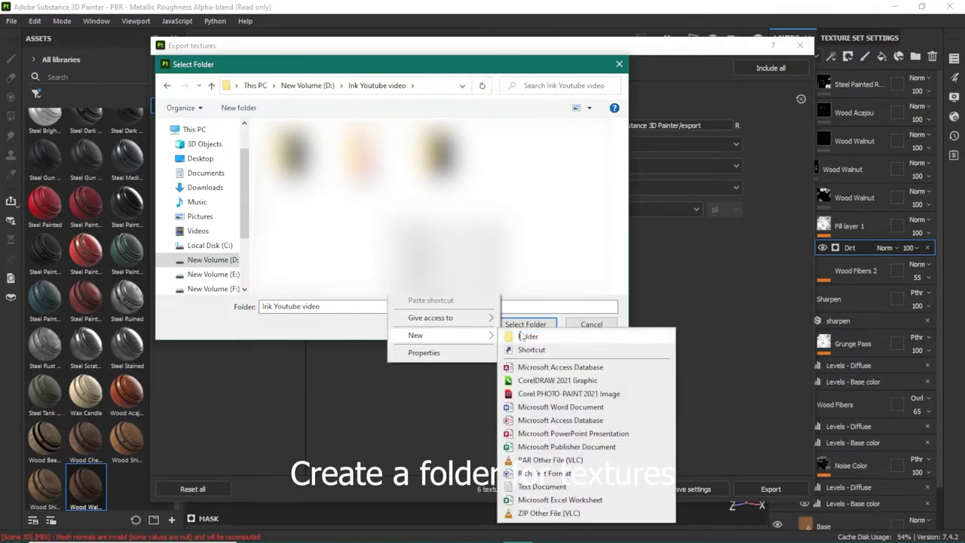
pyautogui.click(520, 337)
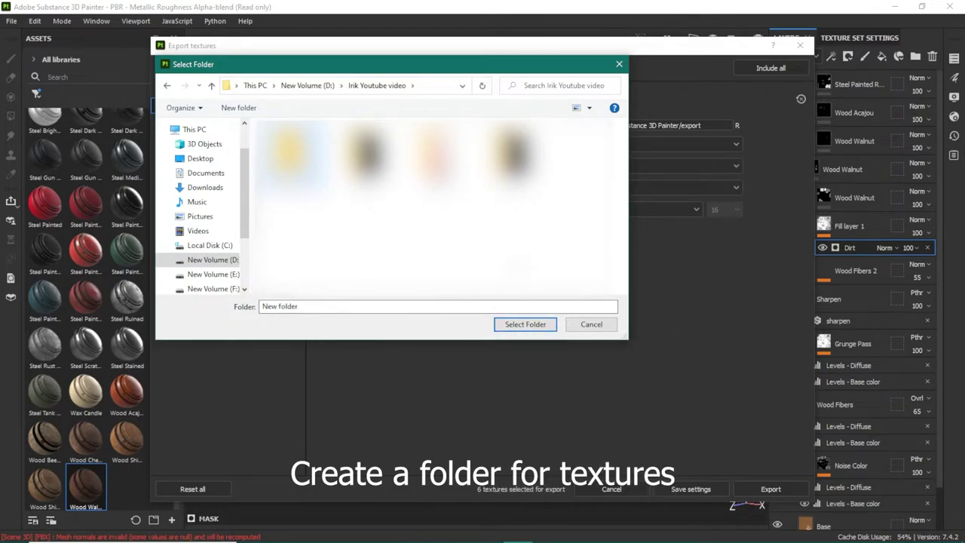
pyautogui.doubleClick(291, 155)
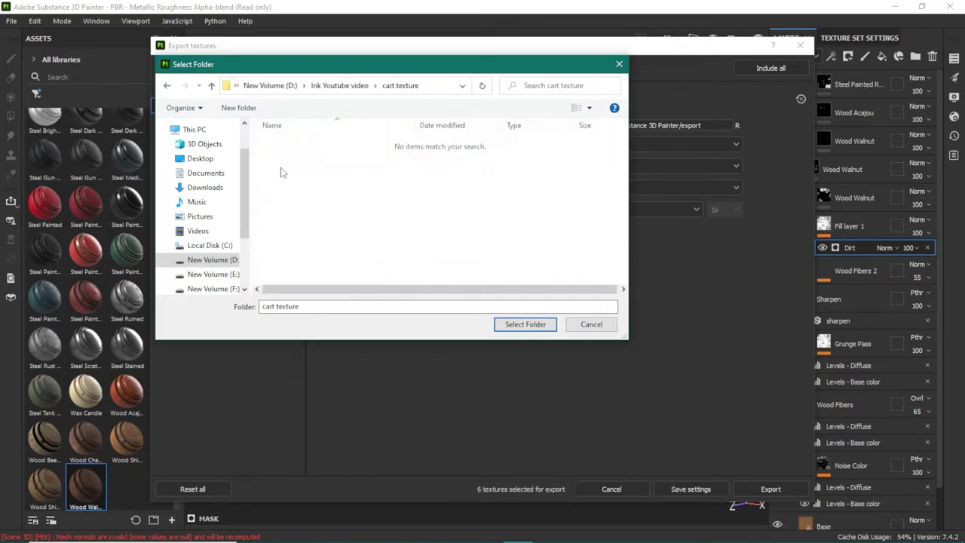
pyautogui.click(526, 324)
# Export the six PBR maps as 16-bit PNGs
pyautogui.click(580, 166)
pyautogui.click(574, 208)
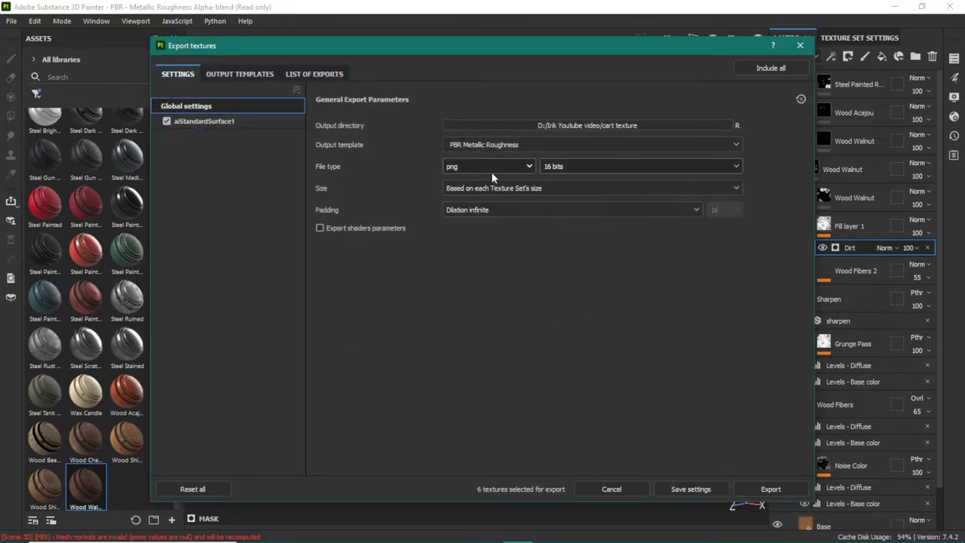
pyautogui.click(240, 74)
pyautogui.click(292, 74)
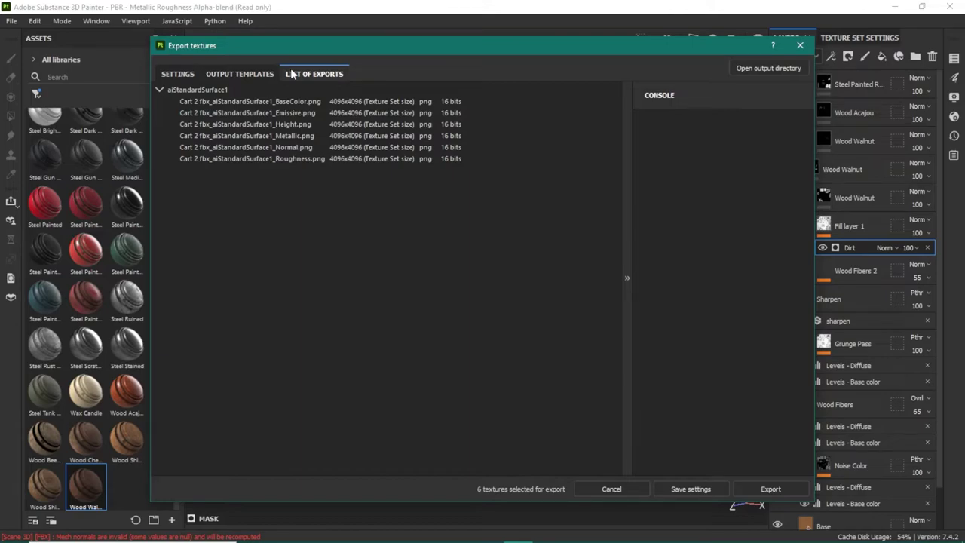
pyautogui.click(770, 488)
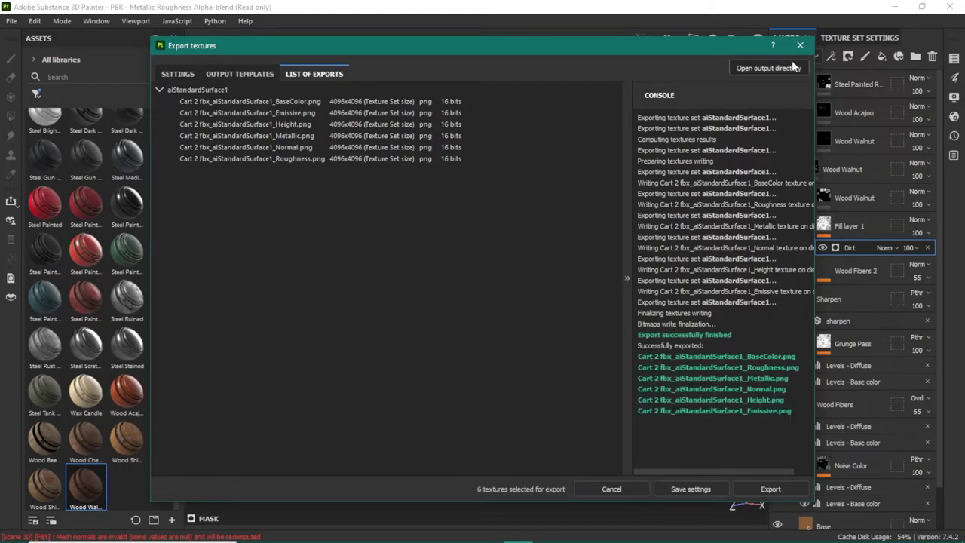
# Import the Cart 2 fbx model from the D: drive into Marmoset Toolbag
pyautogui.click(800, 45)
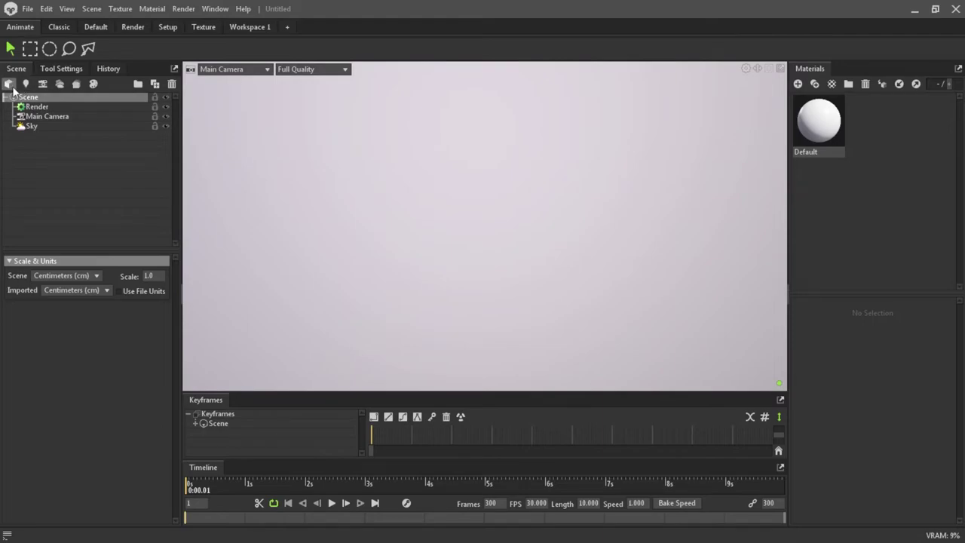
pyautogui.click(11, 85)
pyautogui.click(80, 209)
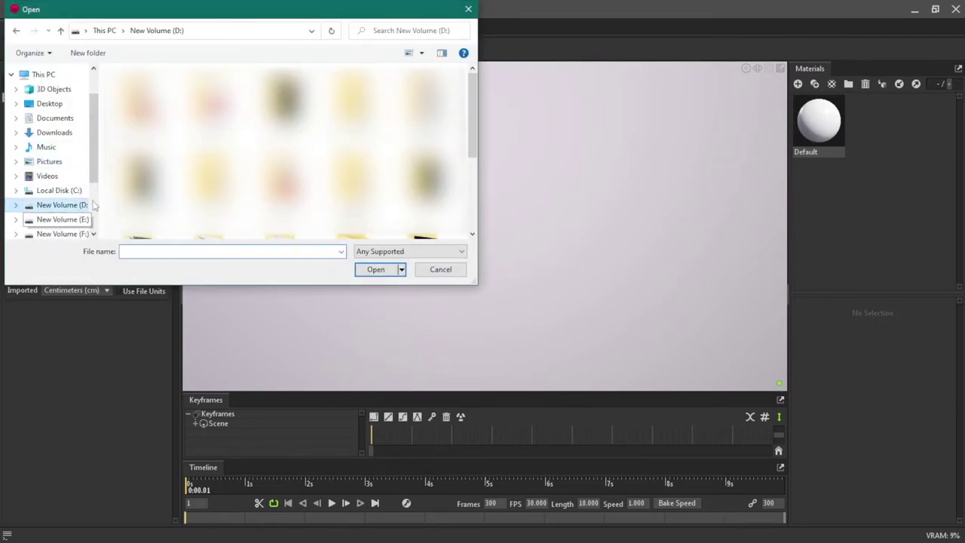
pyautogui.doubleClick(426, 105)
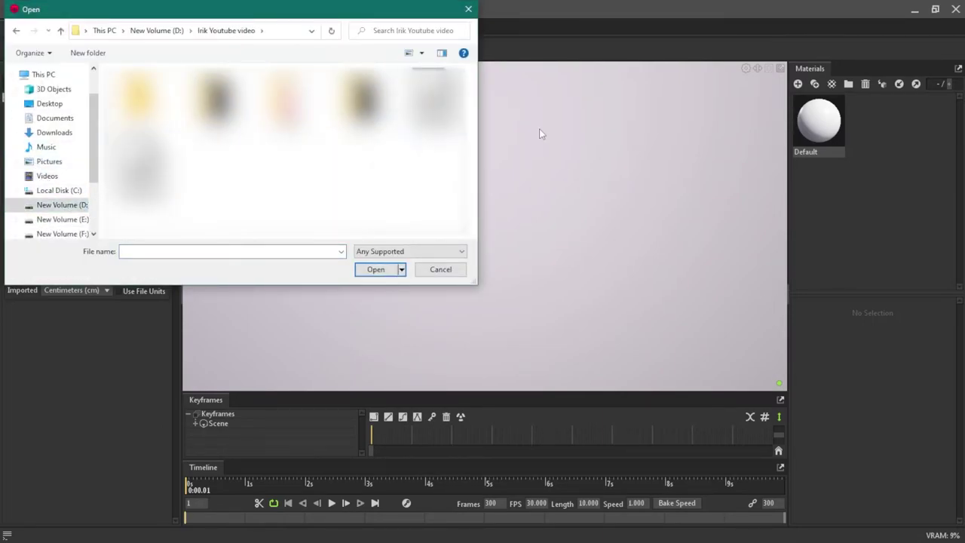
pyautogui.click(436, 102)
pyautogui.click(375, 269)
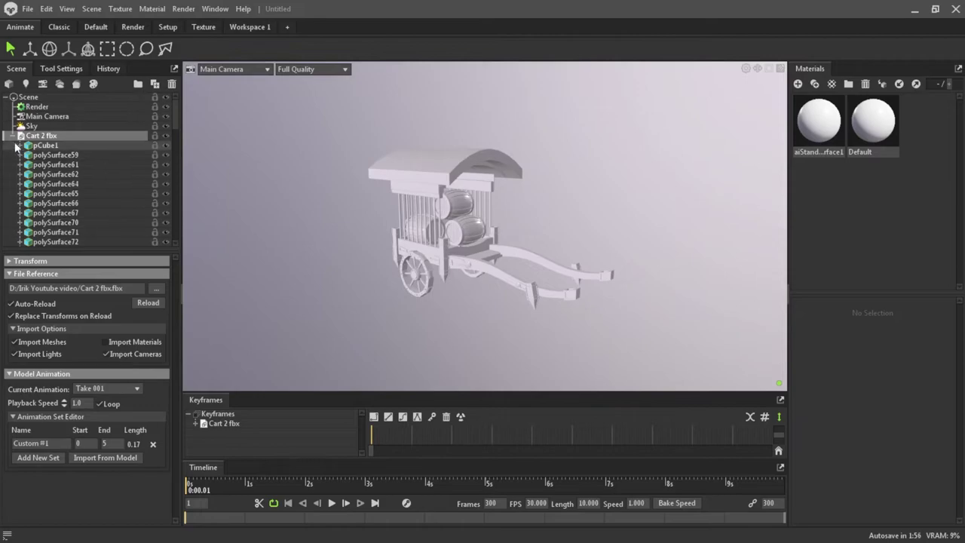
# Collapse the cart's part hierarchy and select the Sky object
pyautogui.click(13, 136)
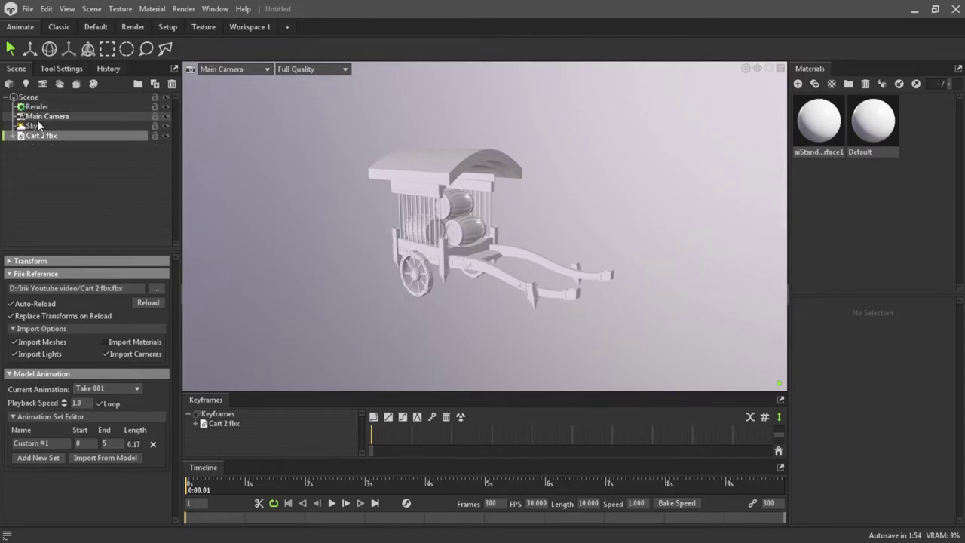
pyautogui.click(38, 117)
pyautogui.click(34, 127)
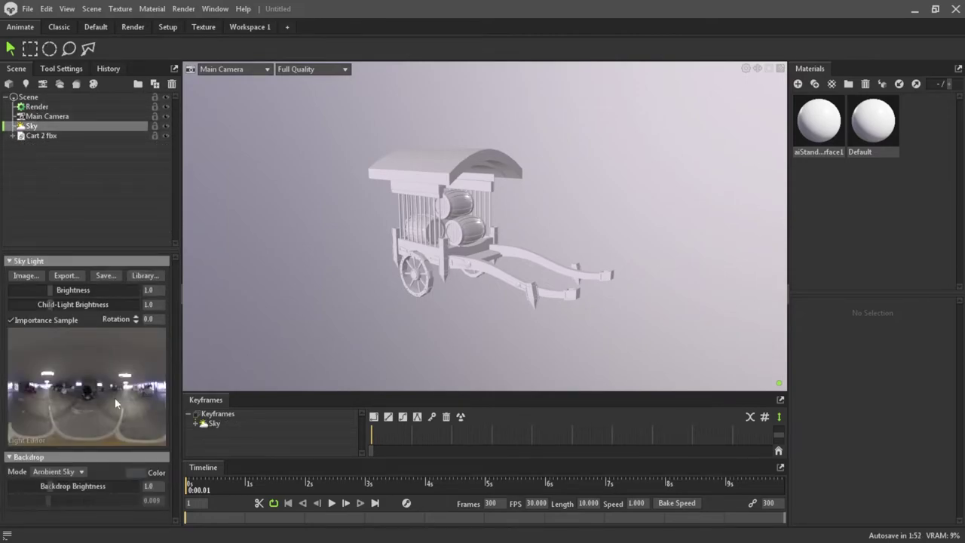
# Darken the backdrop to 0.038 and give aiStandardSurface1 the exported Normal map
pyautogui.moveTo(46, 488); pyautogui.dragTo(28, 498)
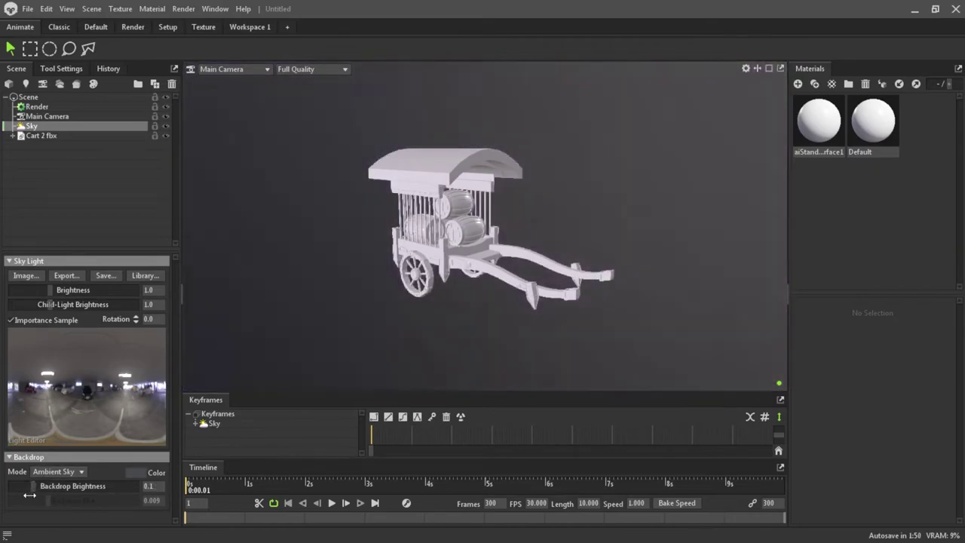
pyautogui.moveTo(505, 387); pyautogui.dragTo(573, 297)
pyautogui.click(819, 121)
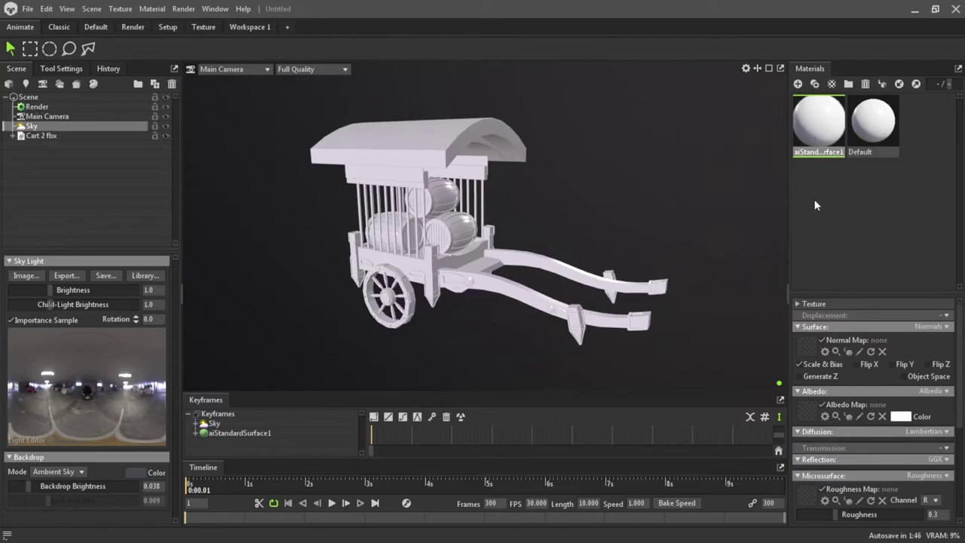
pyautogui.click(807, 348)
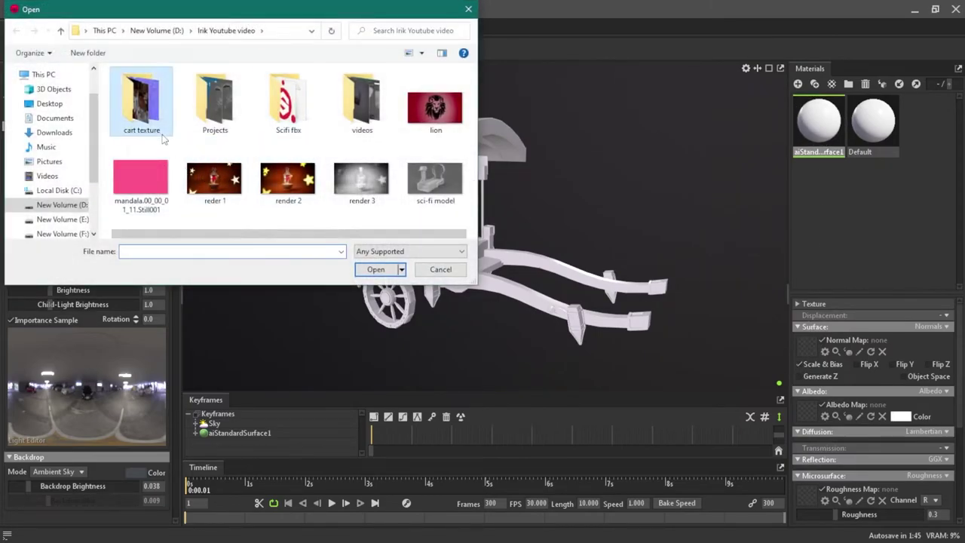
pyautogui.doubleClick(141, 102)
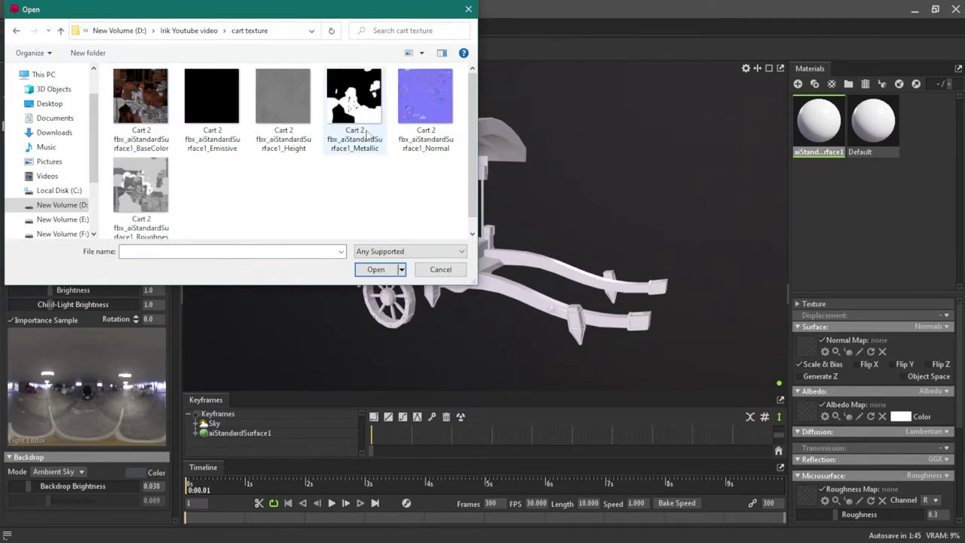
pyautogui.click(426, 98)
pyautogui.click(375, 269)
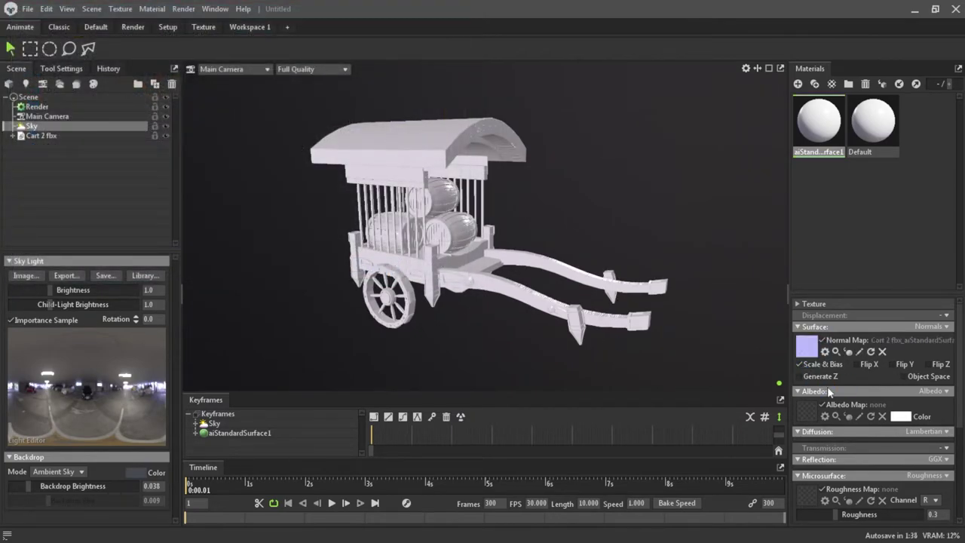
# Load the exported BaseColor texture as the material's albedo map
pyautogui.click(813, 417)
pyautogui.click(170, 109)
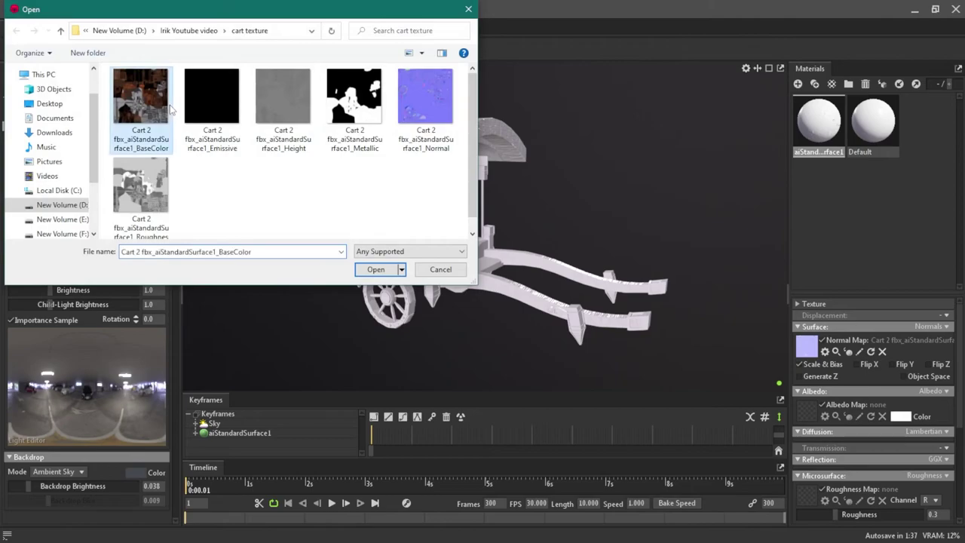
pyautogui.click(377, 270)
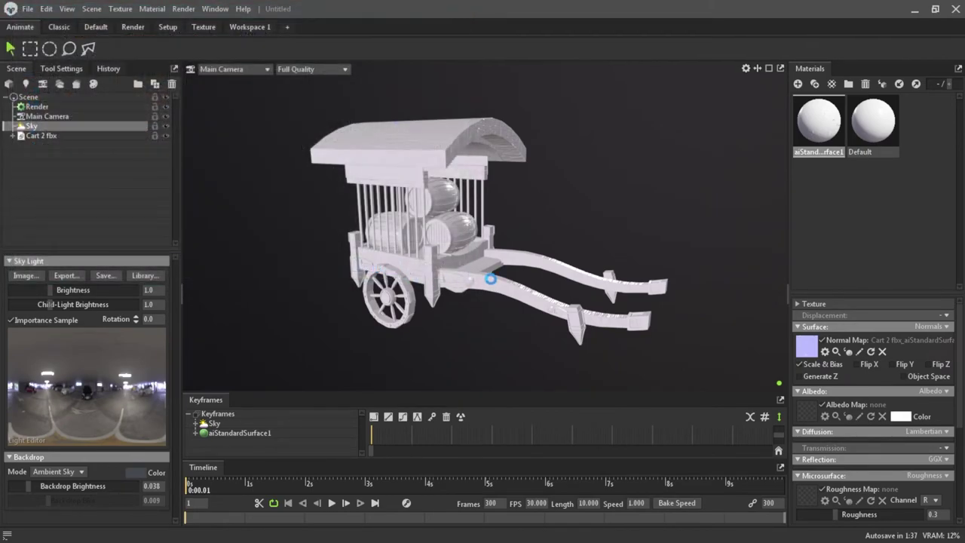
pyautogui.moveTo(492, 277); pyautogui.dragTo(713, 377)
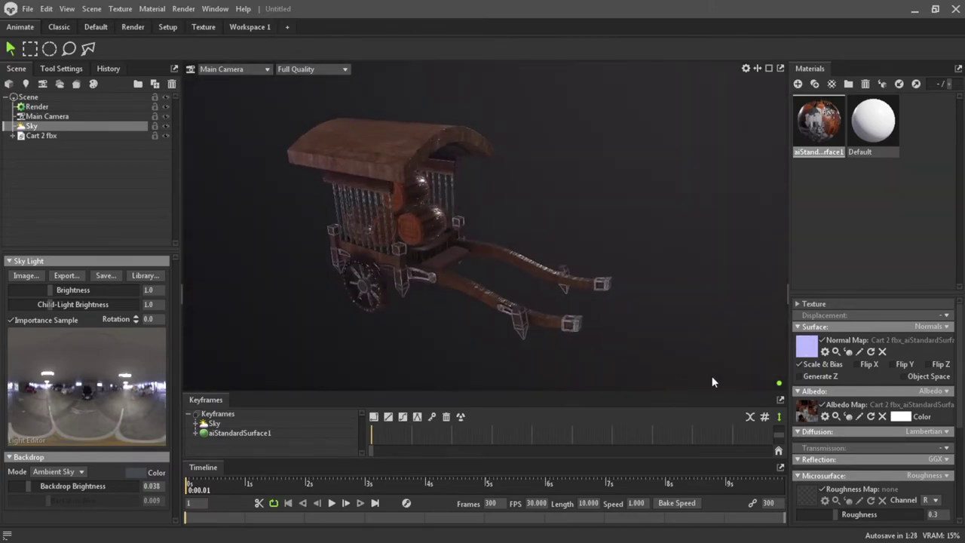
pyautogui.scroll(-3)
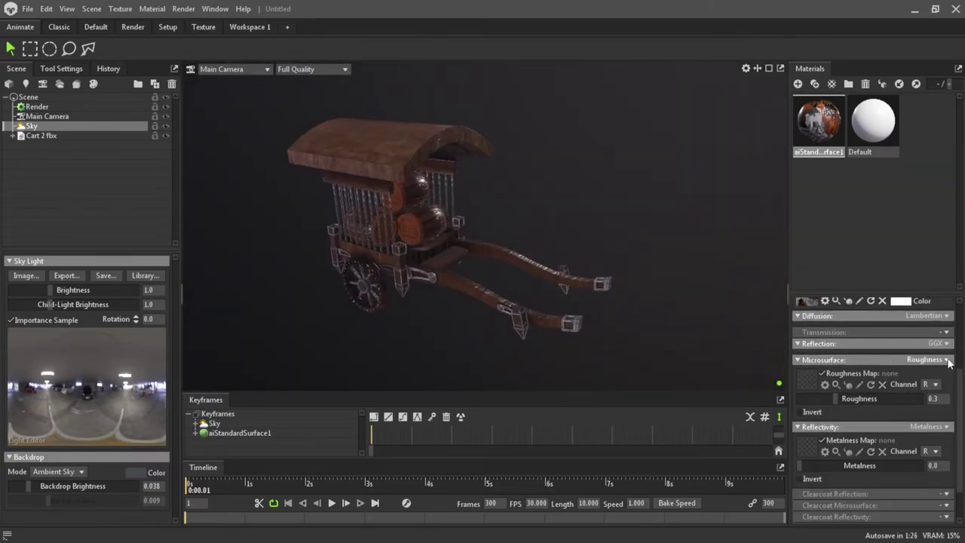
pyautogui.click(947, 361)
pyautogui.click(911, 395)
pyautogui.click(814, 374)
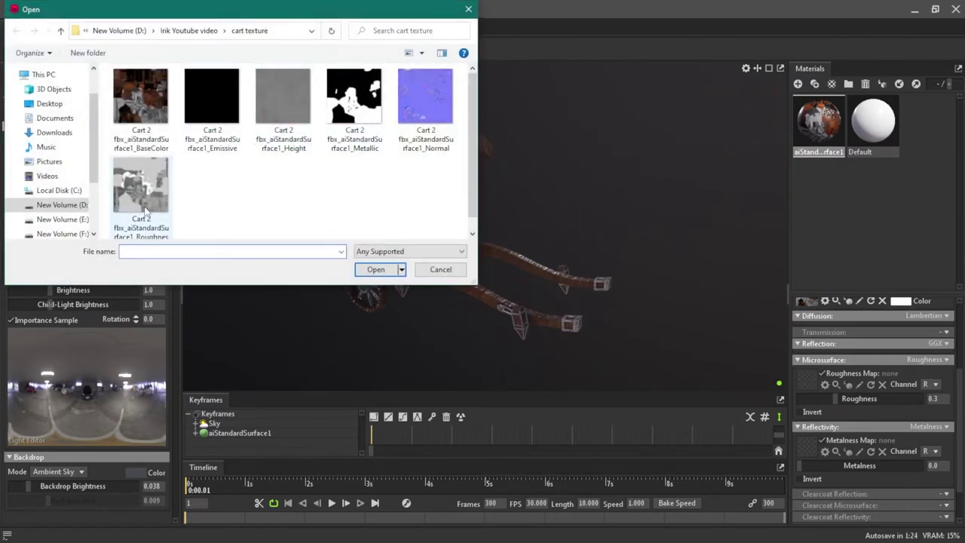
pyautogui.click(141, 187)
pyautogui.click(375, 270)
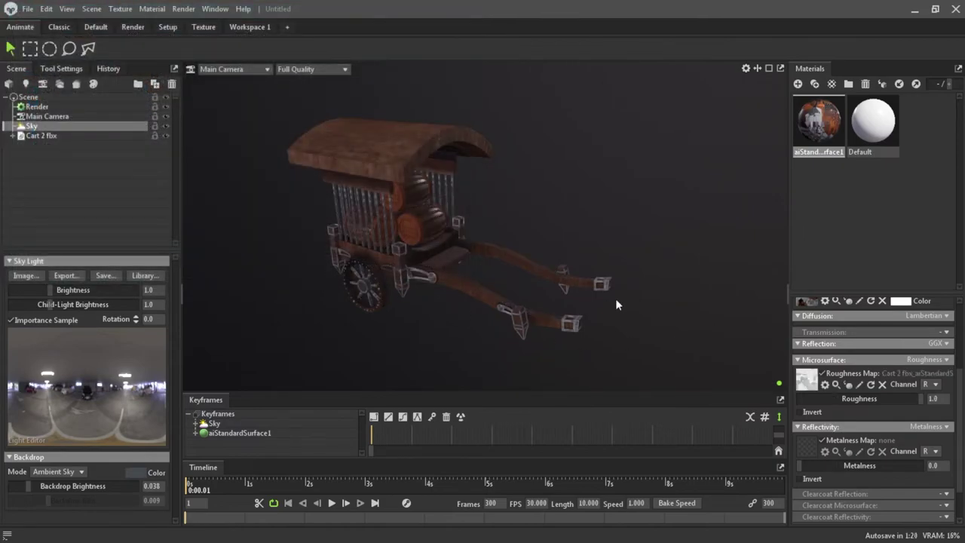
pyautogui.scroll(-3)
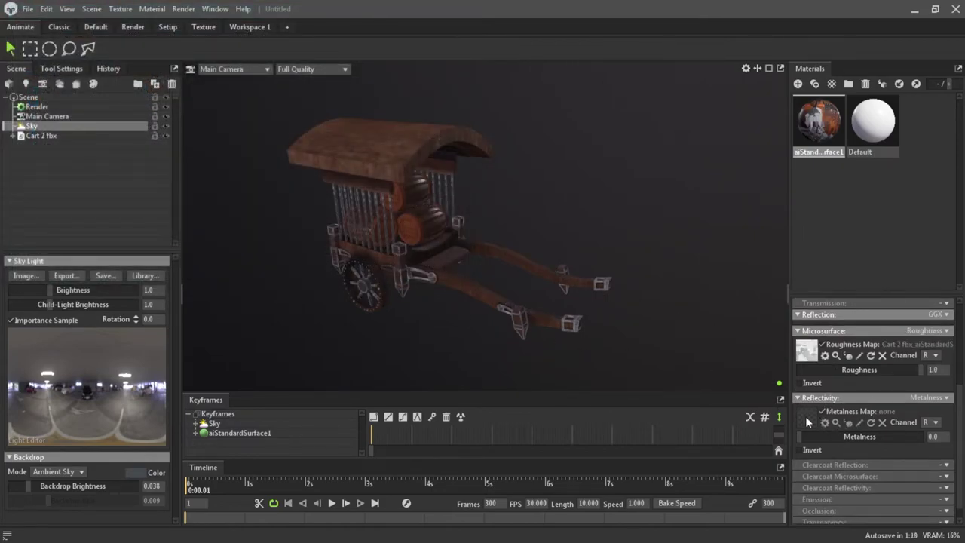
pyautogui.click(806, 416)
pyautogui.click(354, 106)
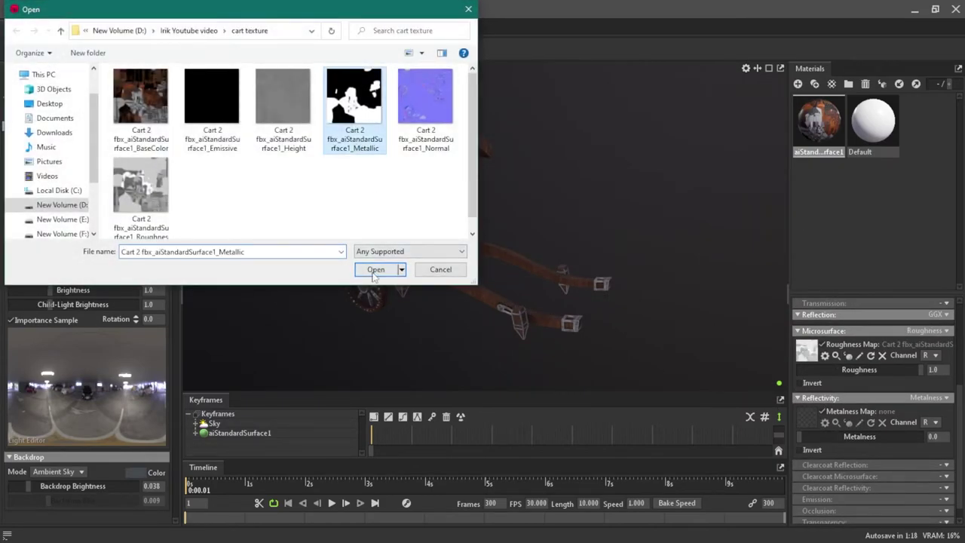
pyautogui.click(373, 270)
pyautogui.scroll(-3)
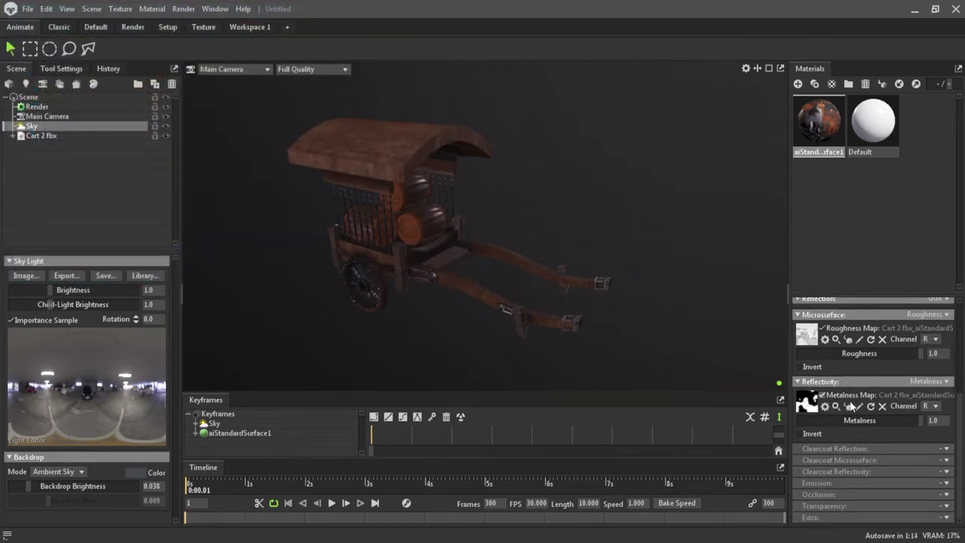
pyautogui.moveTo(371, 256); pyautogui.dragTo(554, 230)
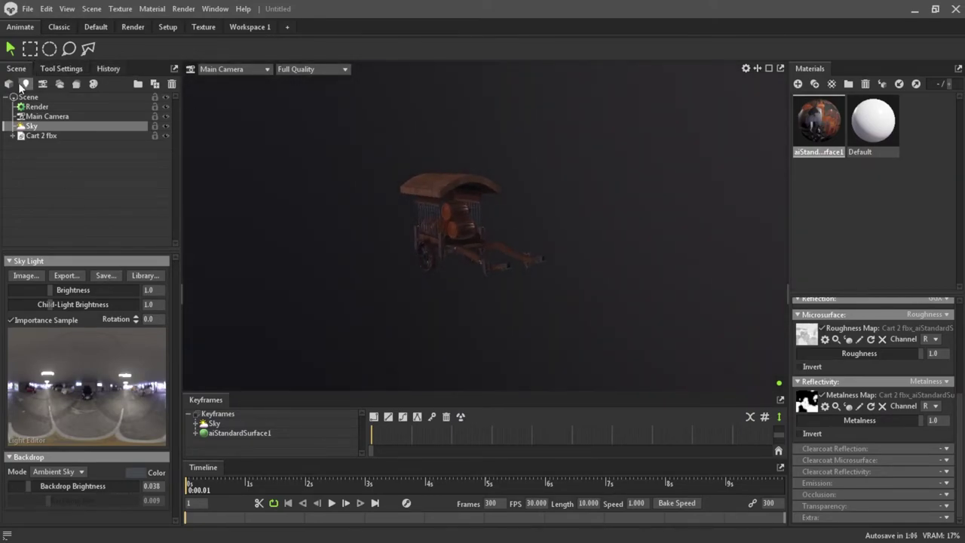
# Add two spot lights, Light 1 and Light 2, to the scene
pyautogui.click(25, 83)
pyautogui.moveTo(450, 229); pyautogui.dragTo(566, 203)
pyautogui.scroll(3)
pyautogui.scroll(3)
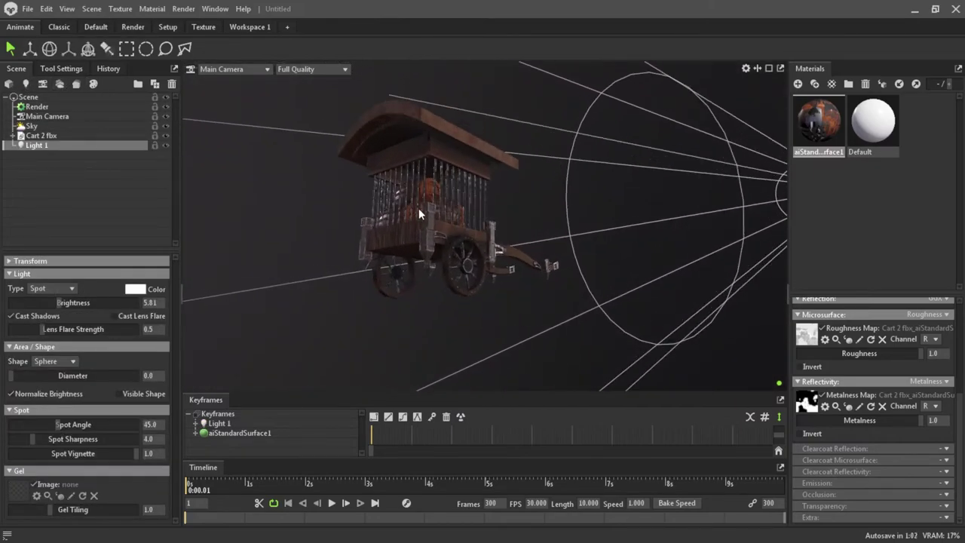
pyautogui.scroll(3)
pyautogui.scroll(3)
pyautogui.moveTo(495, 247); pyautogui.dragTo(452, 227)
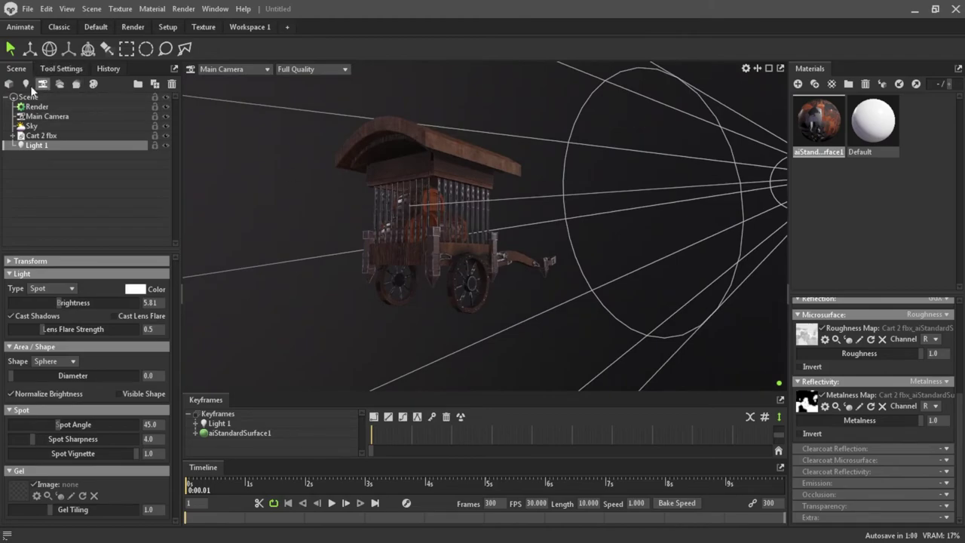
pyautogui.click(31, 86)
pyautogui.moveTo(626, 202); pyautogui.dragTo(574, 247)
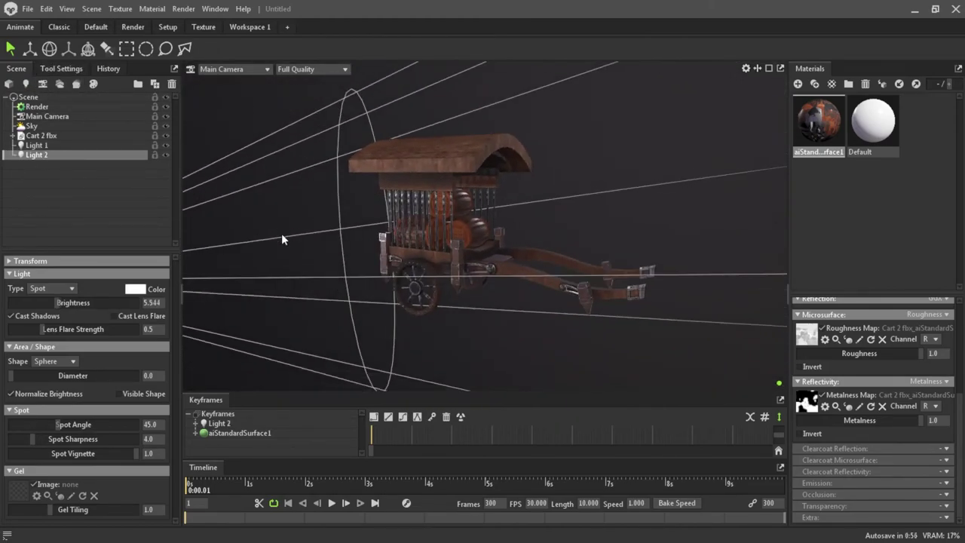
# Set Light 1's brightness to 6.851 and Light 2's to 4.038
pyautogui.moveTo(58, 309); pyautogui.dragTo(62, 305)
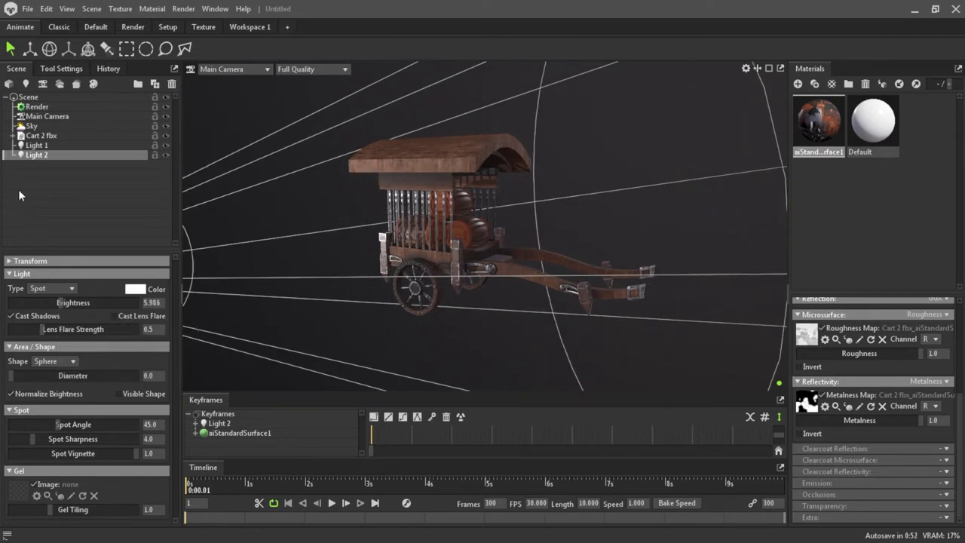
pyautogui.click(30, 145)
pyautogui.moveTo(60, 303); pyautogui.dragTo(45, 304)
pyautogui.click(37, 155)
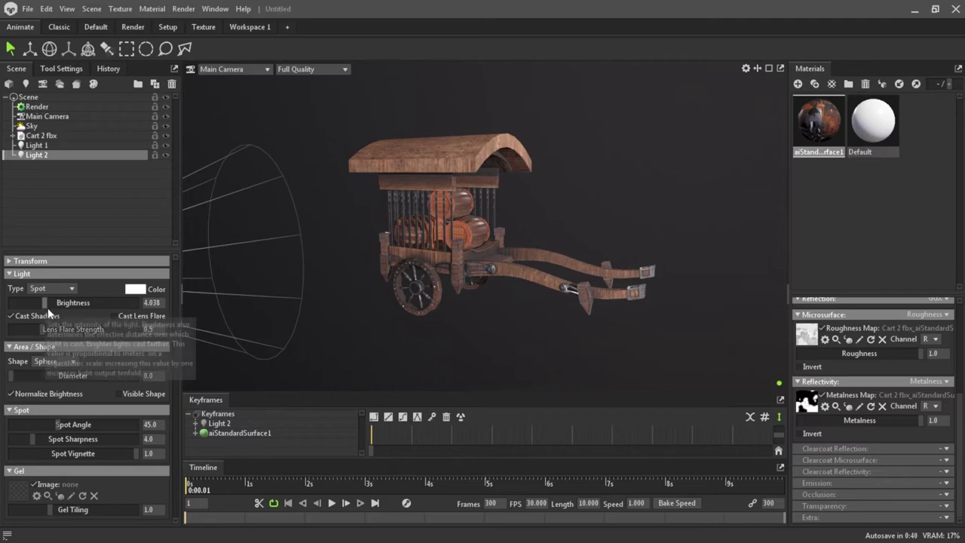
pyautogui.moveTo(582, 240); pyautogui.dragTo(528, 286)
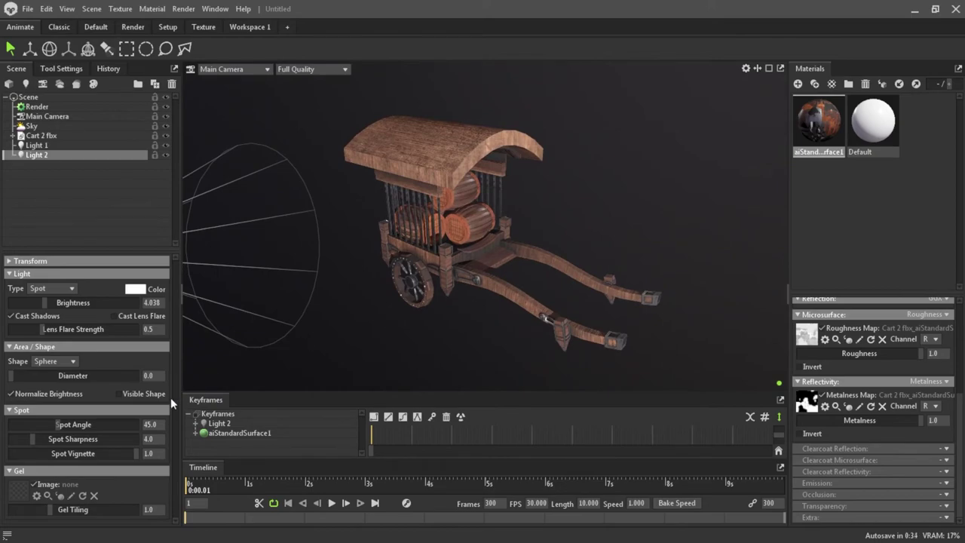
pyautogui.click(43, 116)
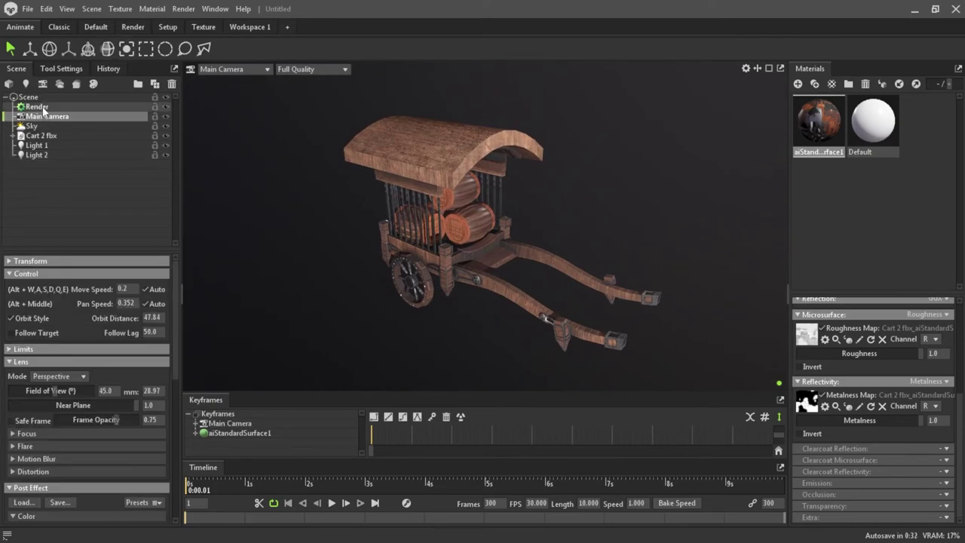
pyautogui.click(37, 107)
pyautogui.scroll(-3)
pyautogui.scroll(-3)
pyautogui.scroll(-3)
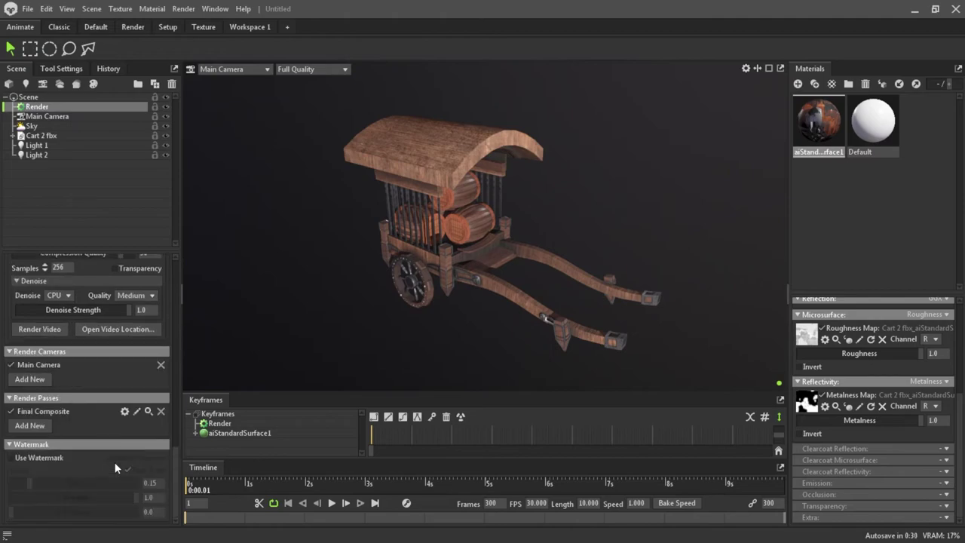
pyautogui.scroll(3)
pyautogui.scroll(3)
pyautogui.scroll(3)
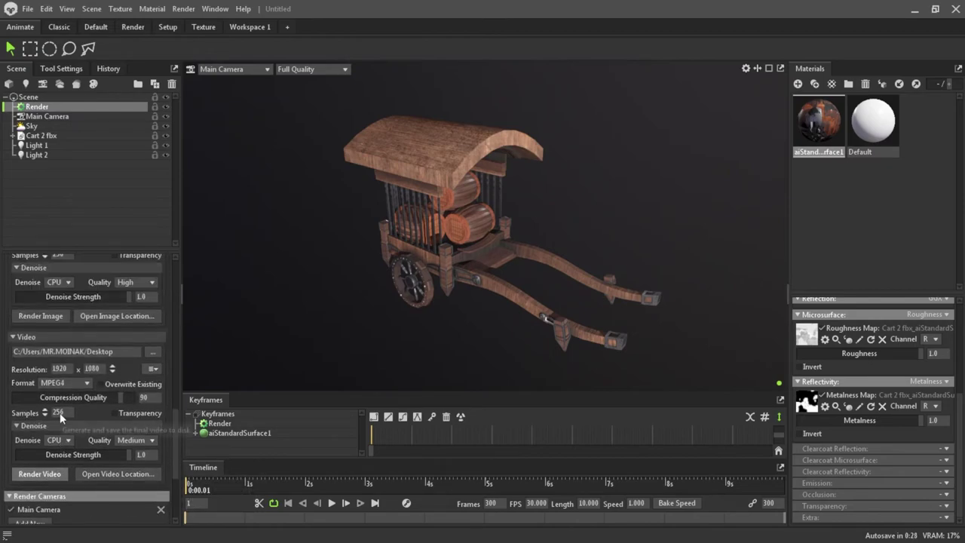
pyautogui.scroll(3)
pyautogui.scroll(3)
pyautogui.scroll(3)
pyautogui.scroll(3)
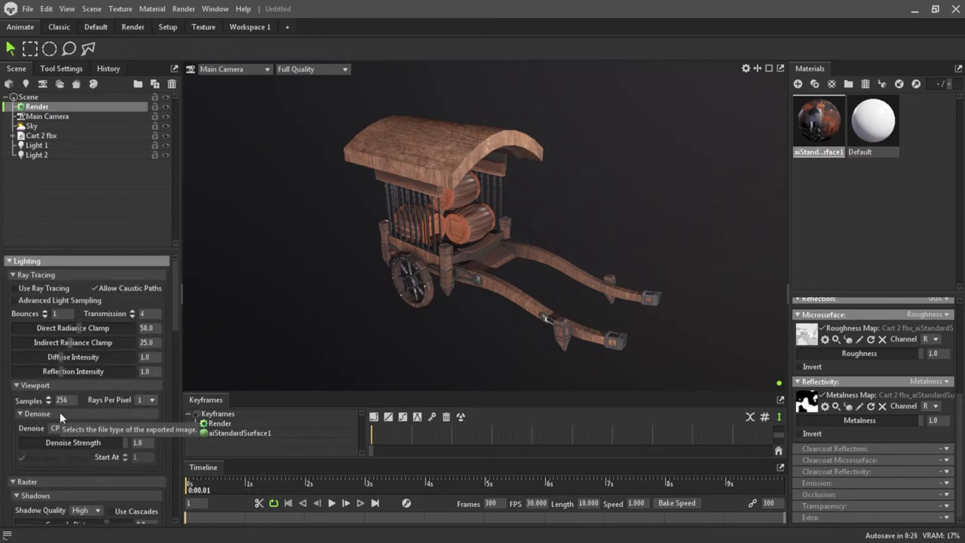
pyautogui.click(54, 117)
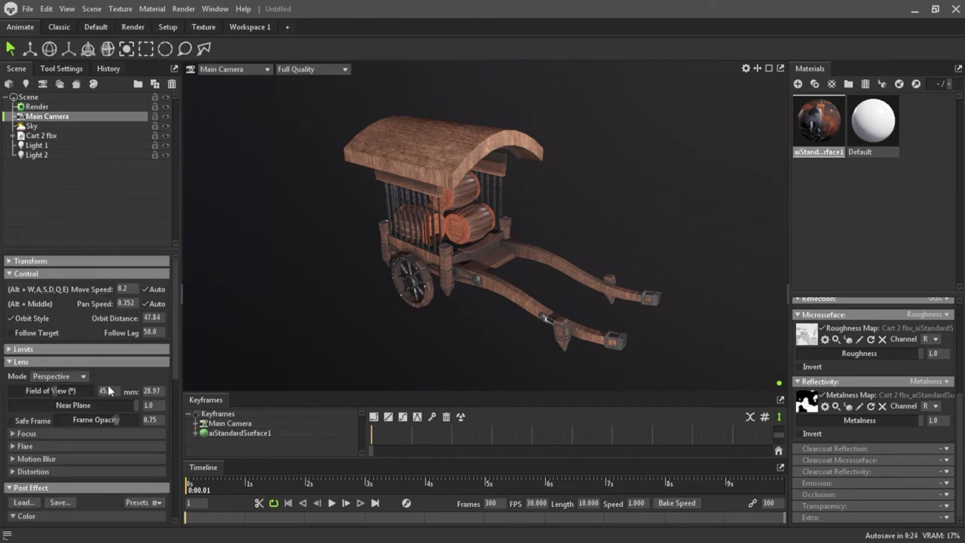
# Set the camera vignette to strength 1.557 and softness 0.357
pyautogui.scroll(-3)
pyautogui.scroll(-3)
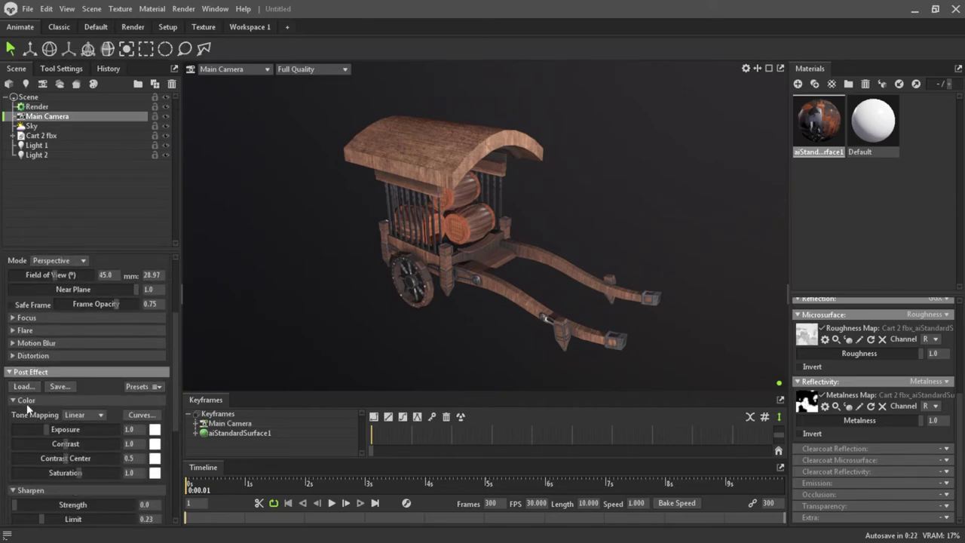
pyautogui.scroll(3)
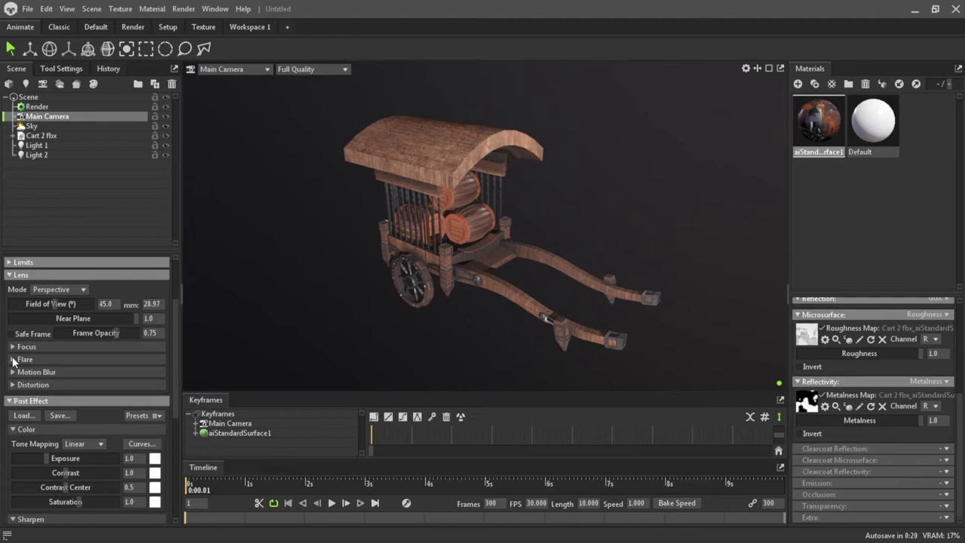
pyautogui.scroll(-3)
pyautogui.scroll(-3)
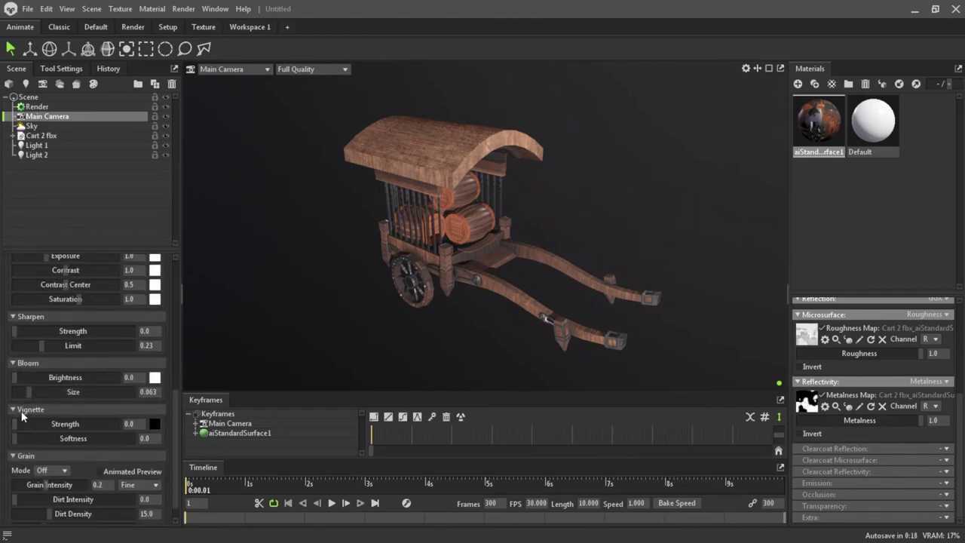
pyautogui.moveTo(48, 425); pyautogui.dragTo(105, 439)
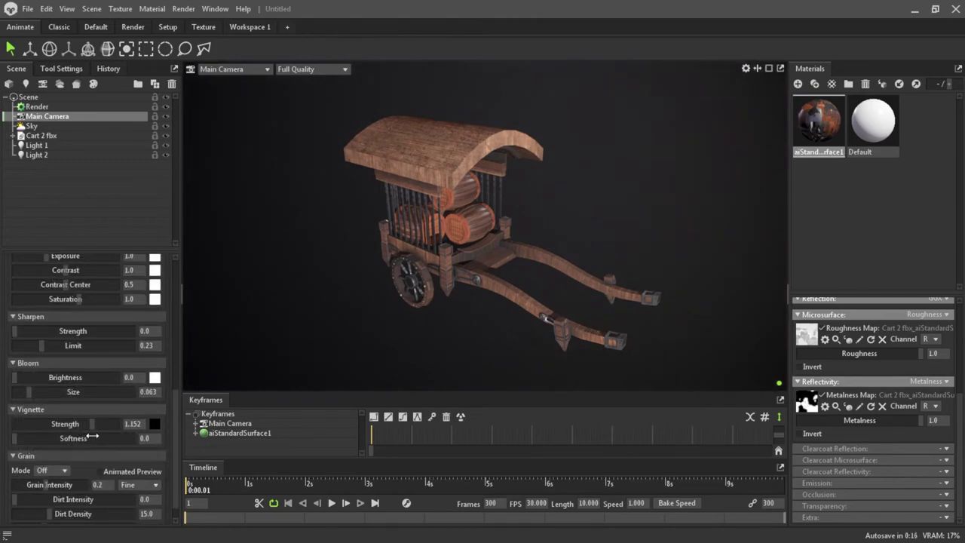
pyautogui.moveTo(20, 442); pyautogui.dragTo(51, 445)
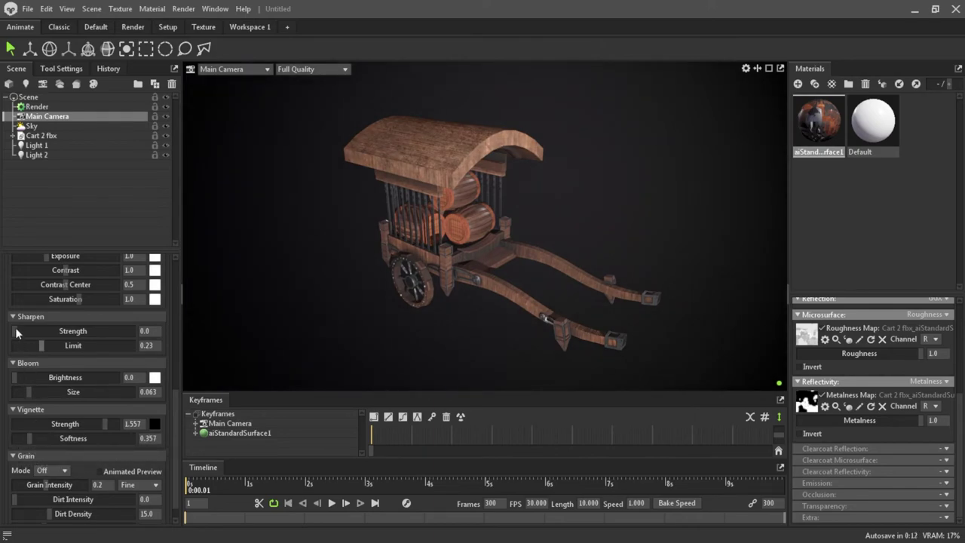
# Add bloom with brightness 0.059 and size 0.107
pyautogui.scroll(-3)
pyautogui.scroll(3)
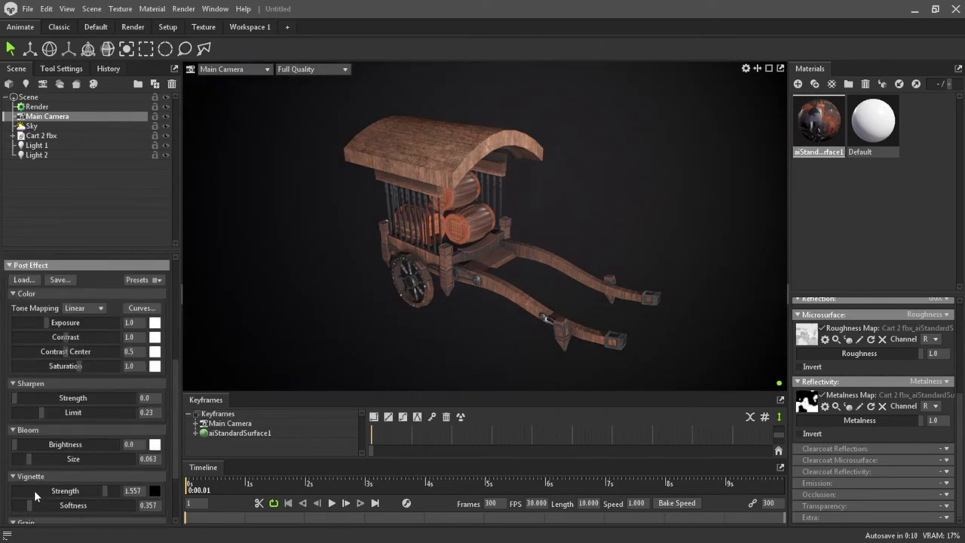
pyautogui.scroll(3)
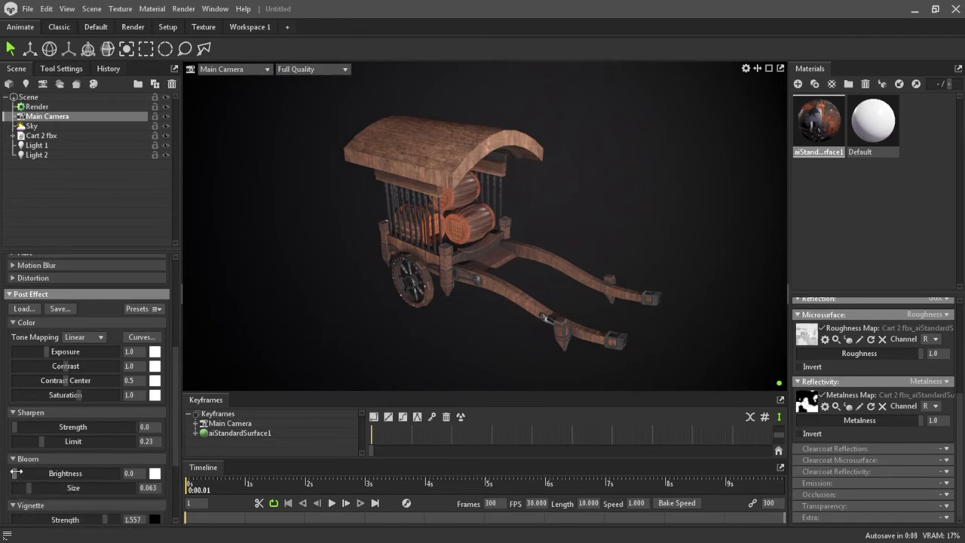
pyautogui.moveTo(55, 474); pyautogui.dragTo(54, 473)
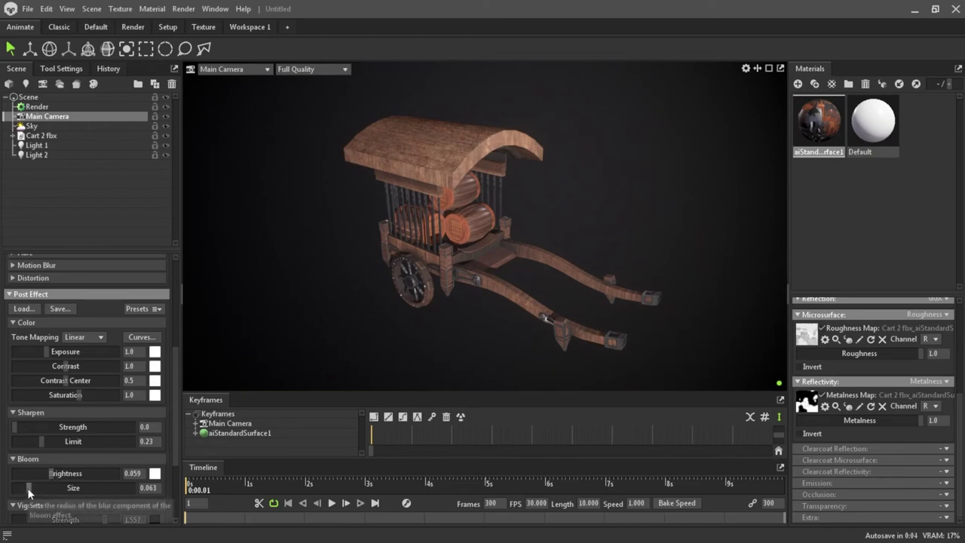
pyautogui.moveTo(28, 488); pyautogui.dragTo(29, 489)
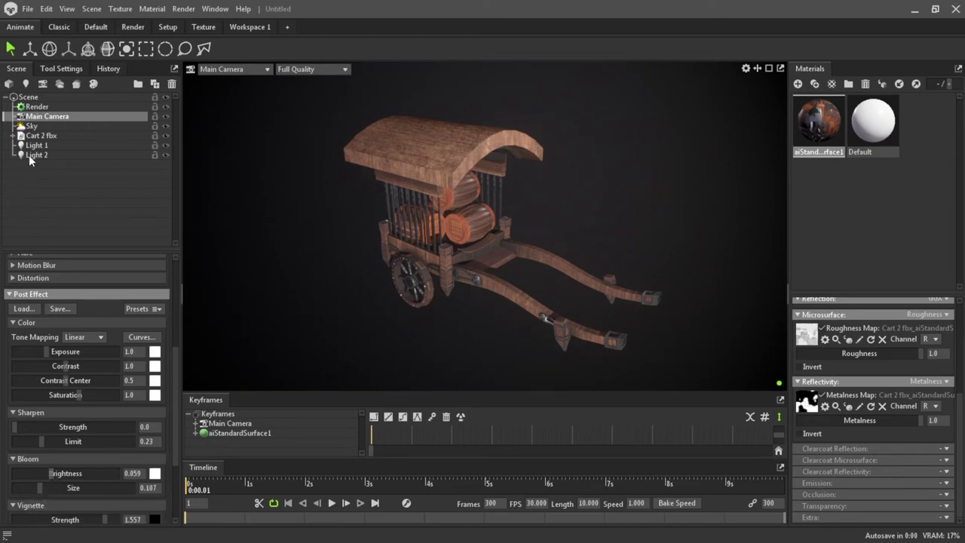
# Add Turntable 1 holding Cart 2 fbx and play the animation to watch it spin
pyautogui.click(42, 136)
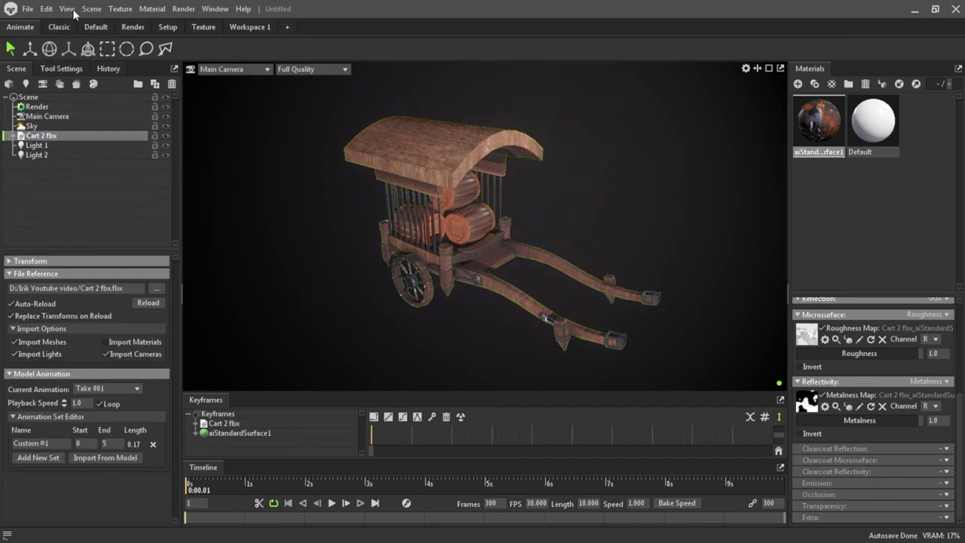
pyautogui.click(73, 11)
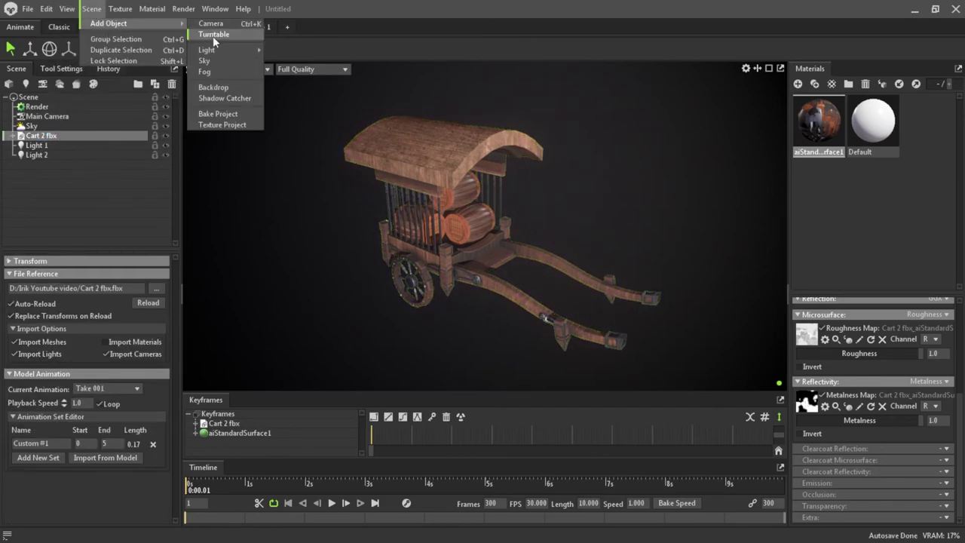
pyautogui.click(208, 34)
pyautogui.moveTo(191, 488); pyautogui.dragTo(189, 491)
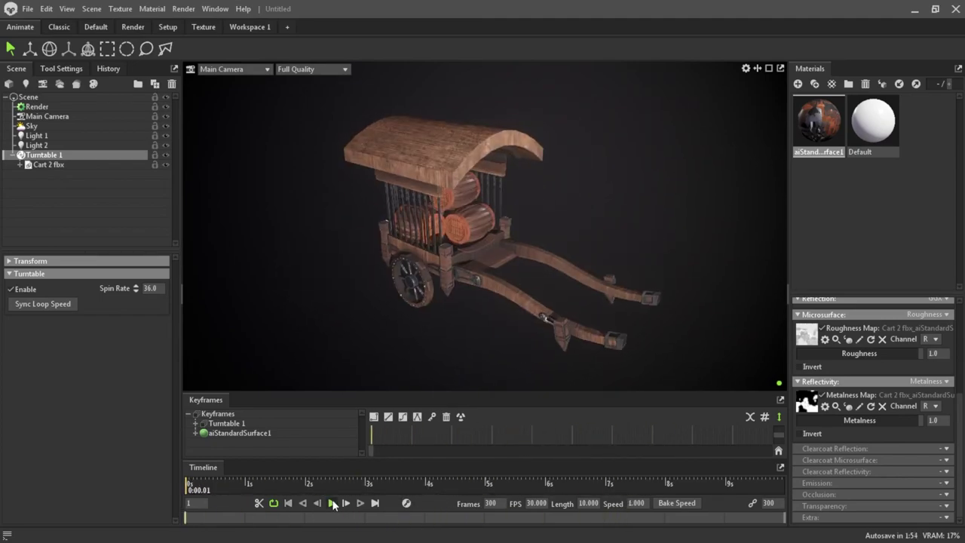
pyautogui.click(333, 503)
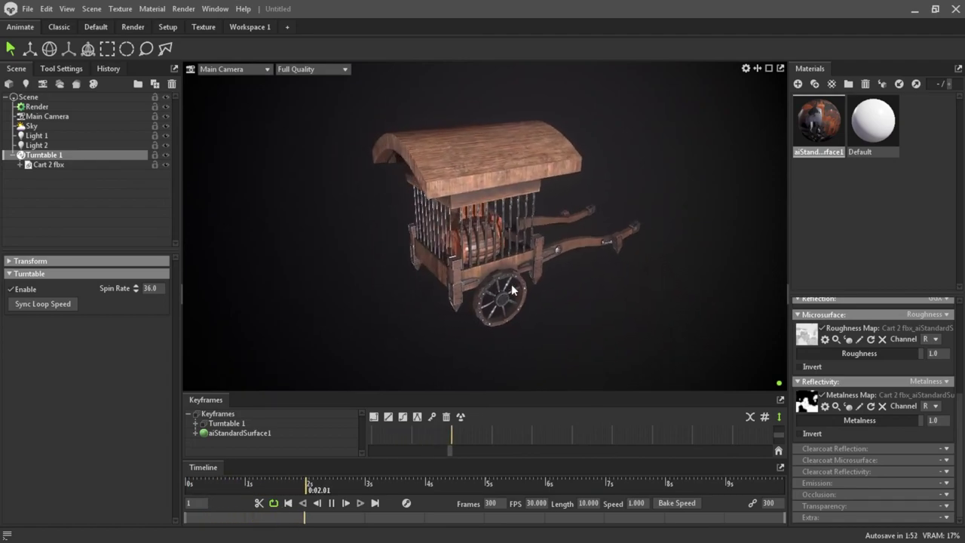